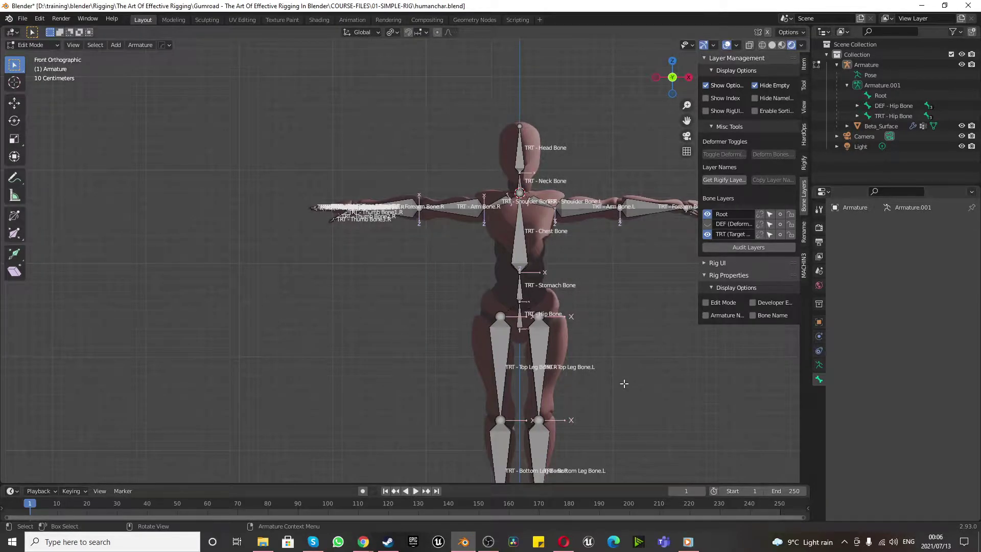
Zoom in and out around the humanchar rig and select the TRT - Chest Bone in Edit Mode.
{"action": "scroll", "coordinate": [634, 377], "scroll_direction": "down", "scroll_amount": 4}
{"action": "scroll", "coordinate": [633, 377], "scroll_direction": "up", "scroll_amount": 6}
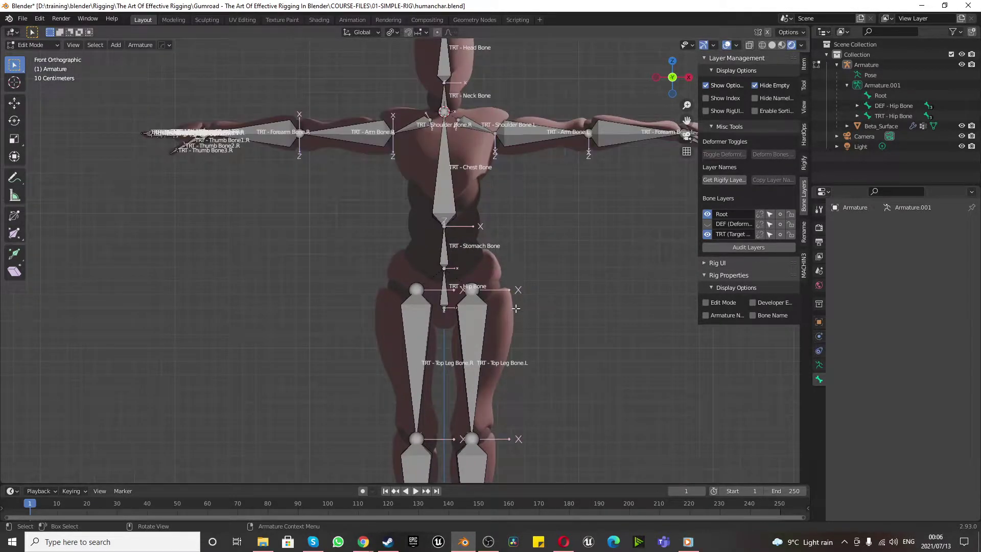
{"action": "scroll", "coordinate": [516, 308], "scroll_direction": "down", "scroll_amount": 4}
{"action": "scroll", "coordinate": [511, 307], "scroll_direction": "up", "scroll_amount": 4}
{"action": "scroll", "coordinate": [516, 245], "scroll_direction": "down", "scroll_amount": 4}
{"action": "scroll", "coordinate": [515, 243], "scroll_direction": "up", "scroll_amount": 2}
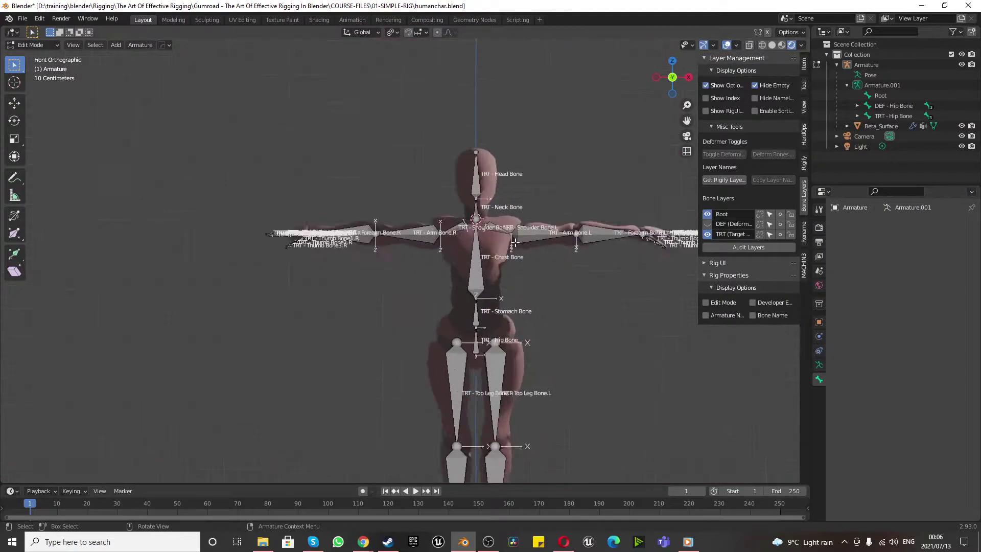
{"action": "scroll", "coordinate": [515, 243], "scroll_direction": "up", "scroll_amount": 1}
{"action": "scroll", "coordinate": [458, 347], "scroll_direction": "up", "scroll_amount": 2}
{"action": "left_click", "coordinate": [455, 292]}
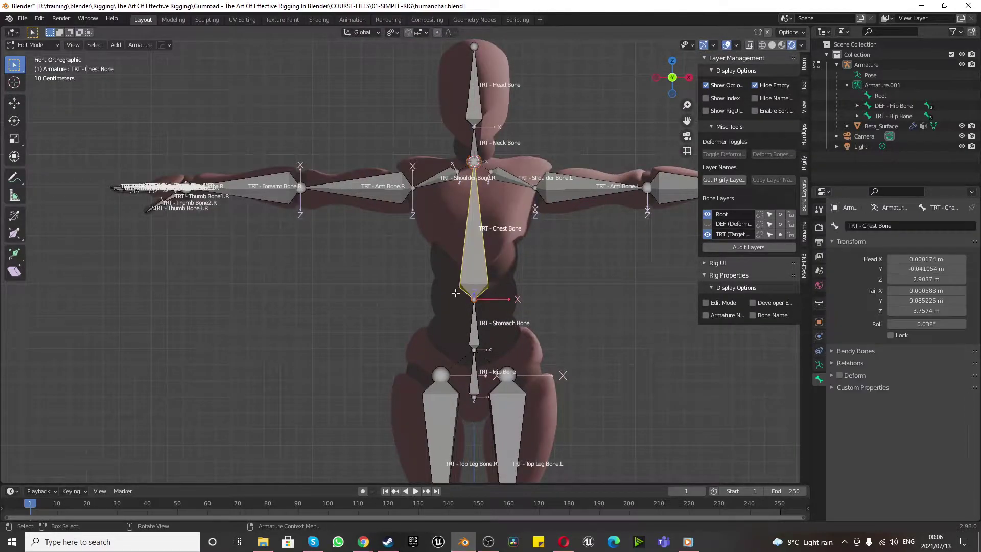
Switch to Object Mode, edit Beta_Surface, and delete its seam-bounded waist band faces.
{"action": "left_click", "coordinate": [45, 46]}
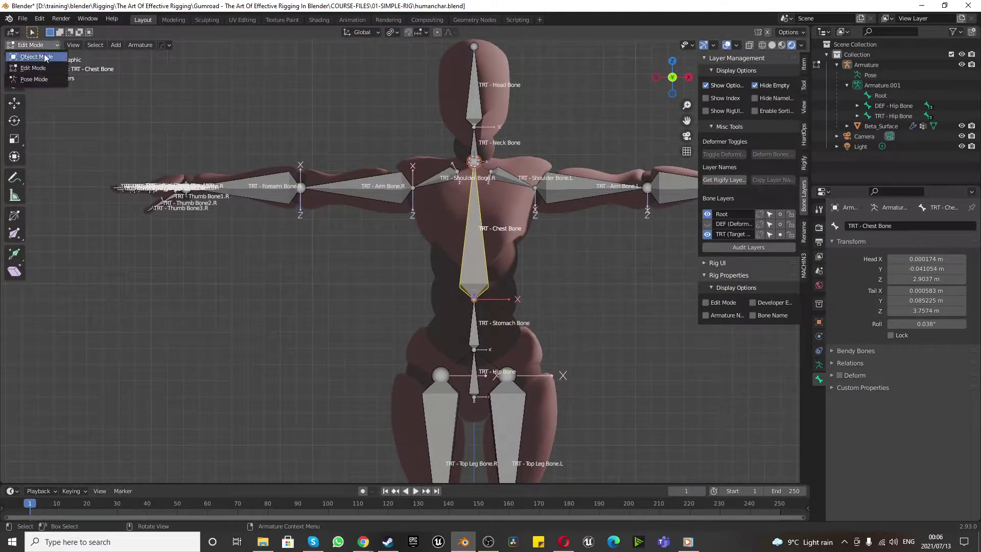
{"action": "left_click", "coordinate": [43, 53]}
{"action": "left_click", "coordinate": [457, 306]}
{"action": "key", "text": "Tab"}
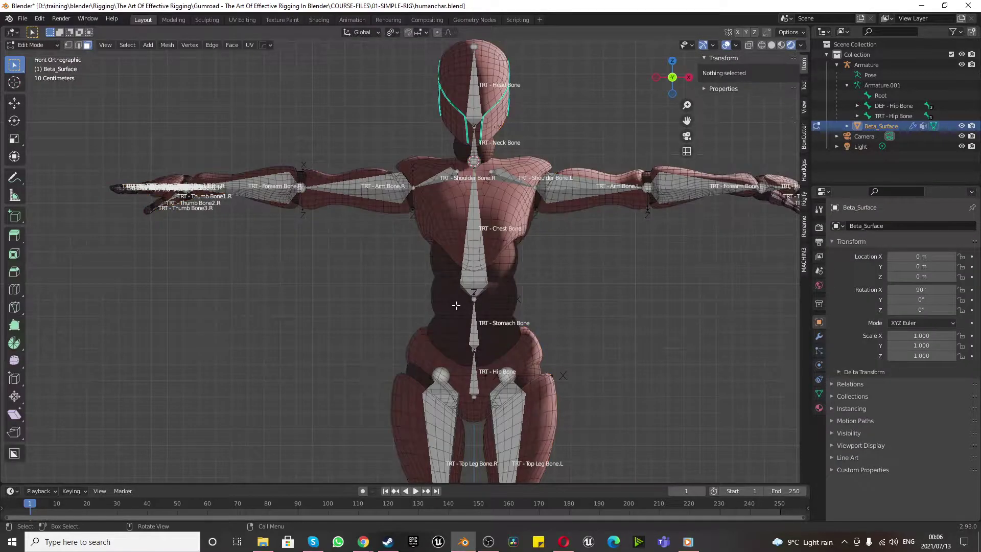
{"action": "key", "text": "l"}
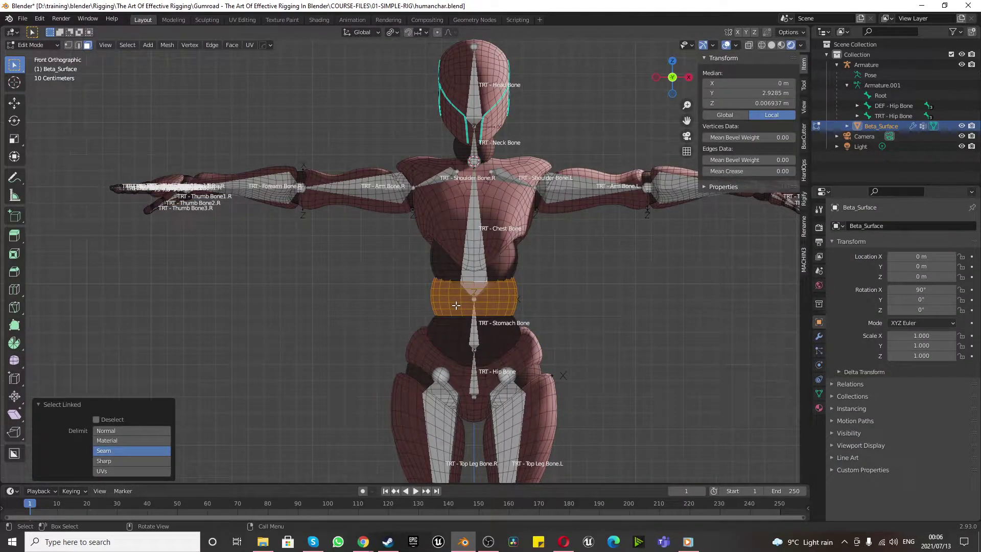
{"action": "key", "text": "x"}
{"action": "left_click", "coordinate": [455, 306]}
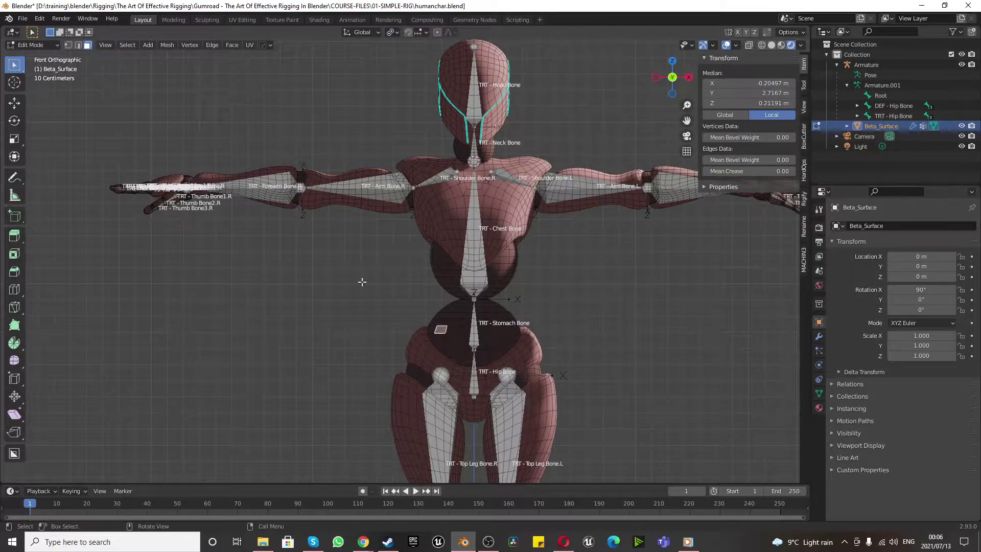
Copy the stomach piece, raise it 0.345 m along Z into the gap, and scale it to 0.781.
{"action": "key", "text": "l"}
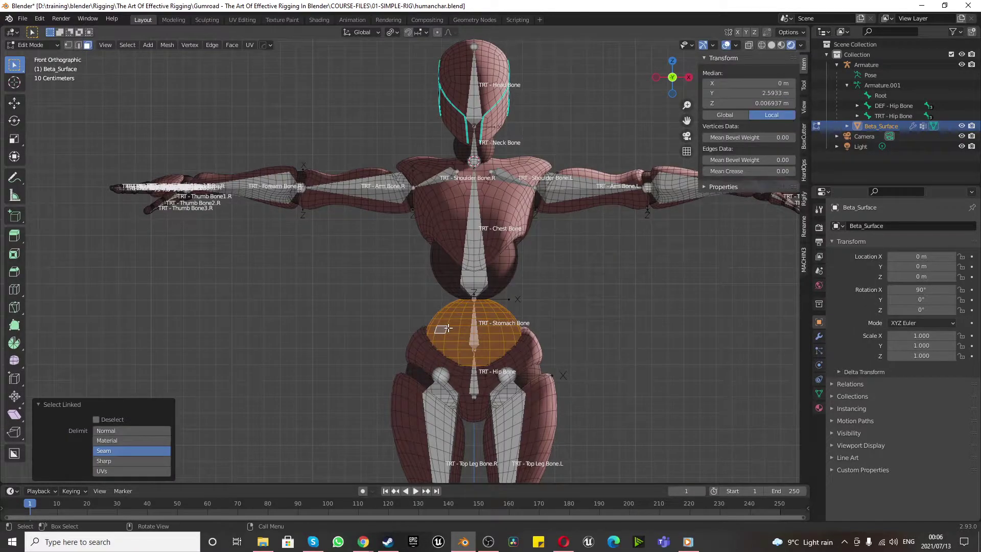
{"action": "key", "text": "g"}
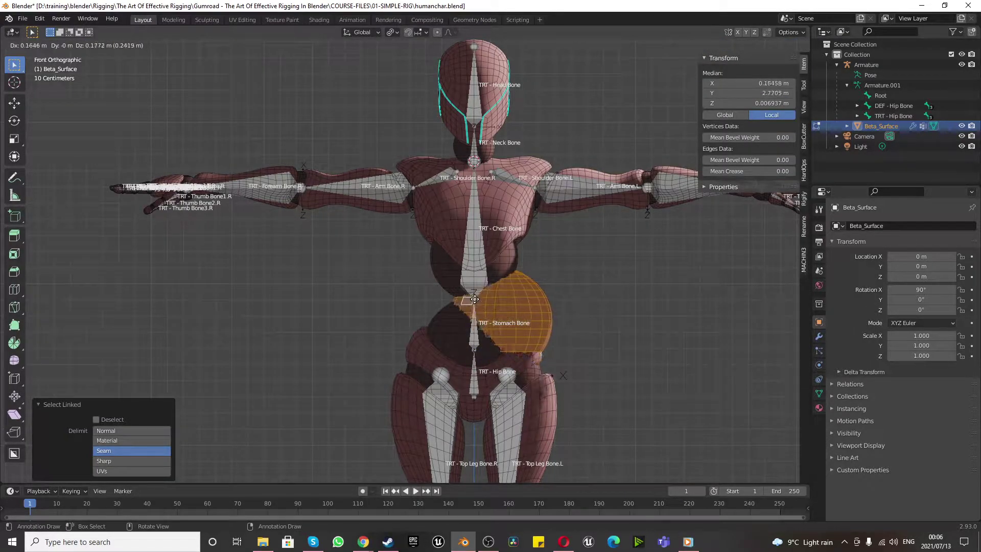
{"action": "key", "text": "z"}
{"action": "left_click", "coordinate": [552, 286]}
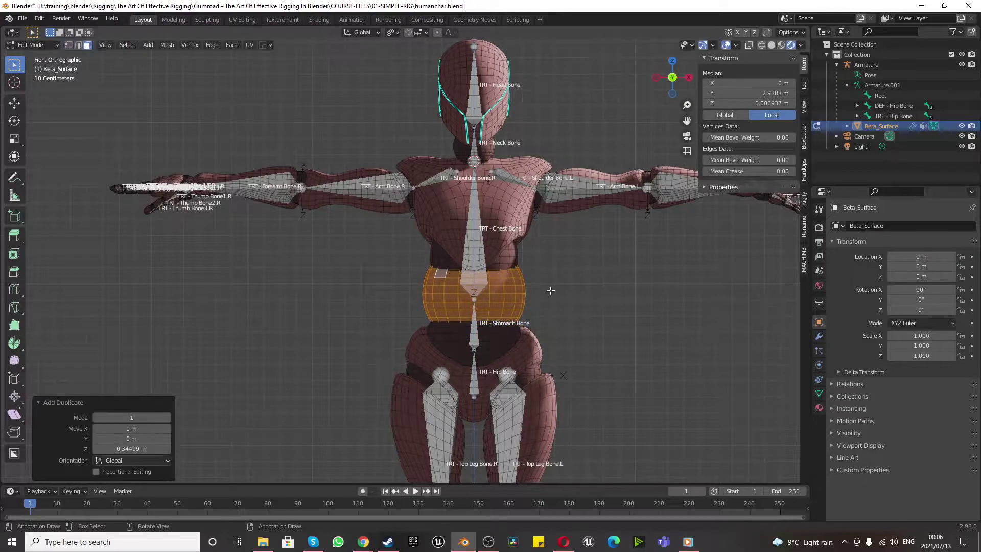
{"action": "key", "text": "s"}
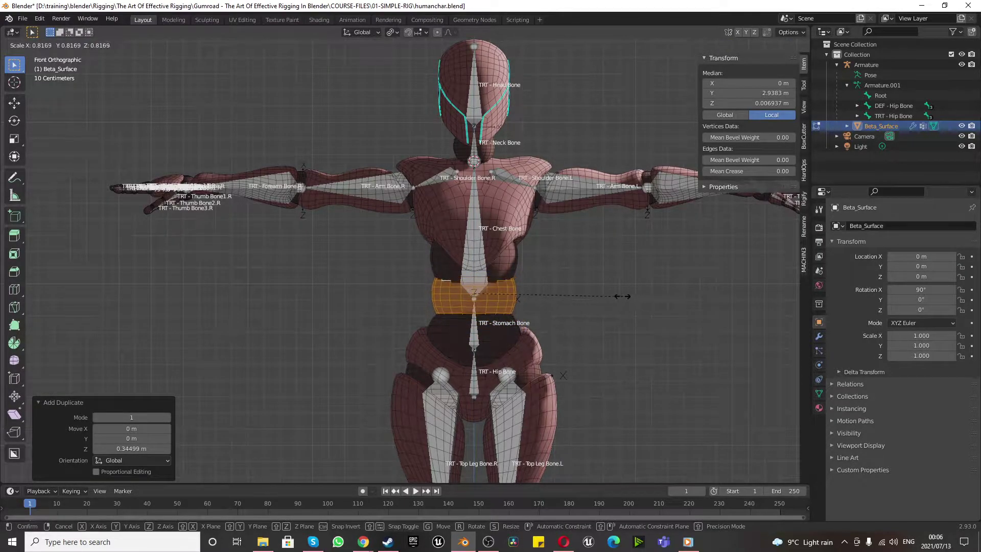
{"action": "left_click", "coordinate": [620, 296]}
{"action": "scroll", "coordinate": [442, 308], "scroll_direction": "up", "scroll_amount": 3}
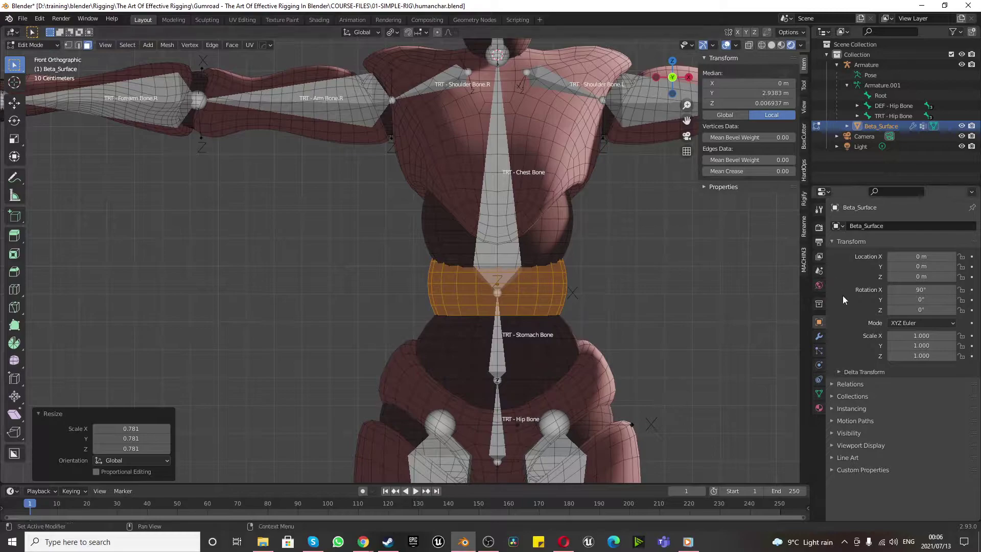
{"action": "left_click", "coordinate": [37, 46]}
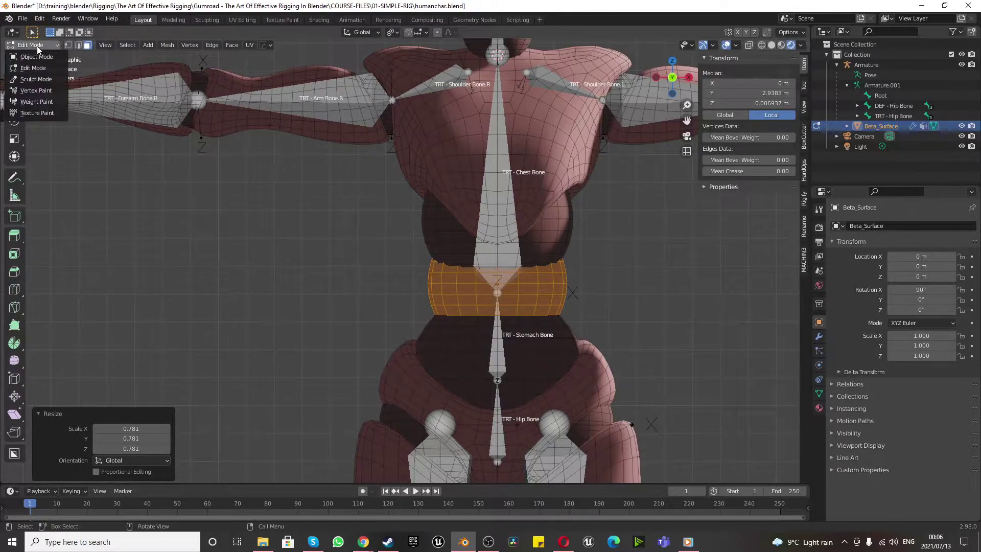
Return Beta_Surface to Object Mode, select the armature, and switch to Right Orthographic view.
{"action": "left_click", "coordinate": [35, 57]}
{"action": "scroll", "coordinate": [290, 250], "scroll_direction": "down", "scroll_amount": 3}
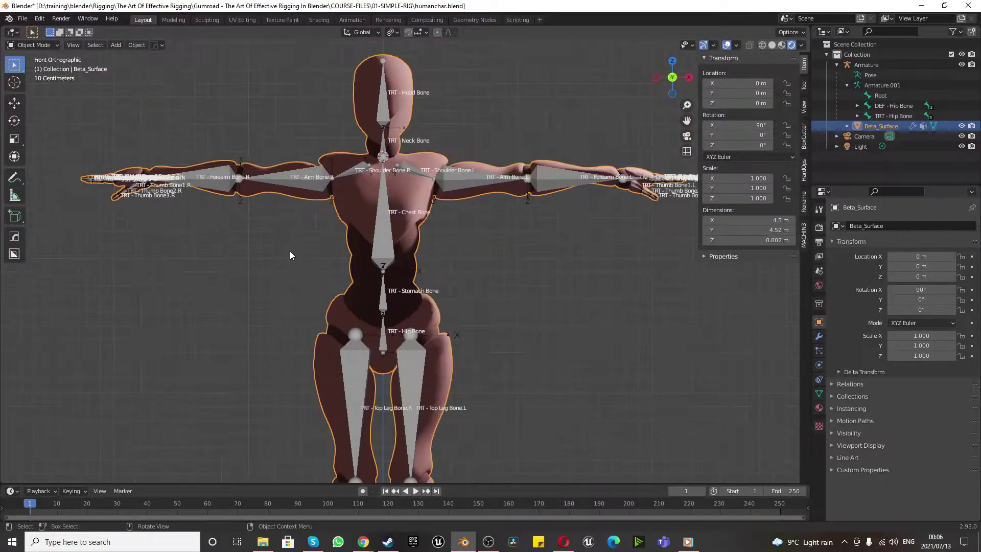
{"action": "scroll", "coordinate": [357, 312], "scroll_direction": "up", "scroll_amount": 5}
{"action": "scroll", "coordinate": [403, 318], "scroll_direction": "down", "scroll_amount": 4}
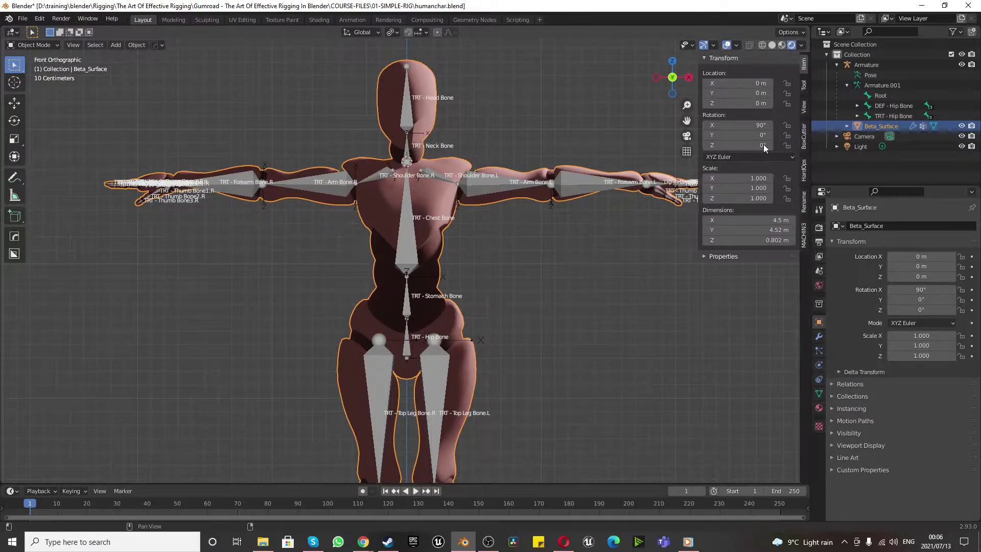
{"action": "left_click", "coordinate": [403, 236]}
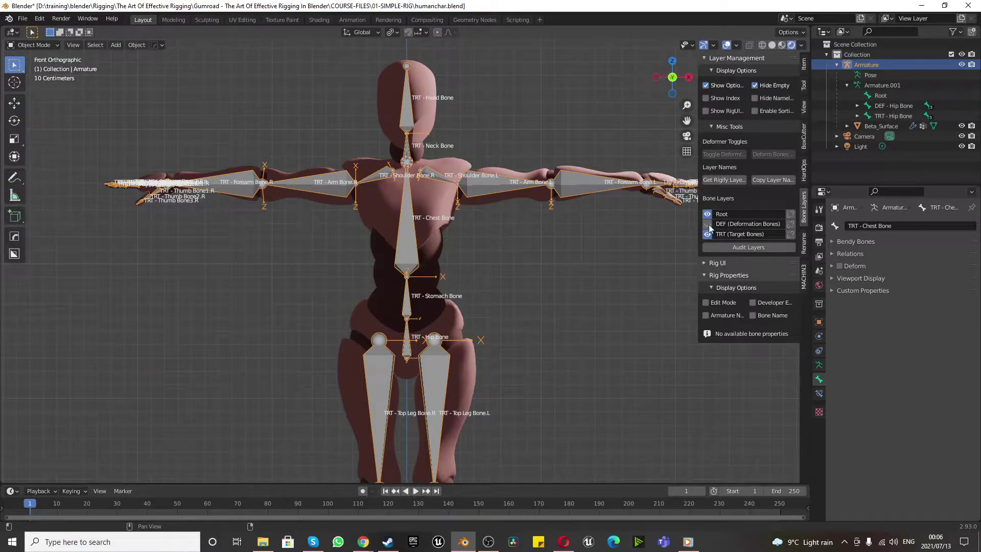
{"action": "scroll", "coordinate": [418, 302], "scroll_direction": "down", "scroll_amount": 6}
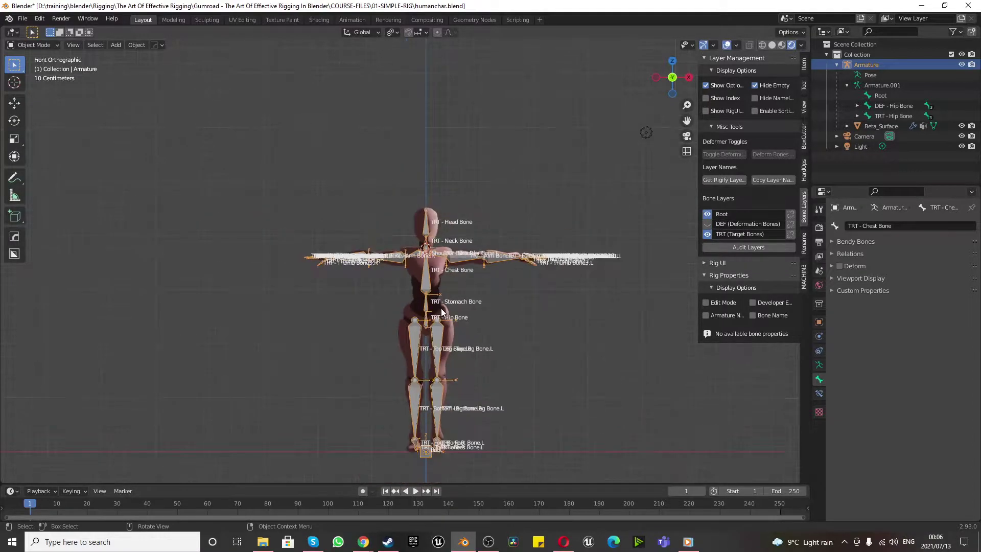
{"action": "scroll", "coordinate": [458, 337], "scroll_direction": "up", "scroll_amount": 5}
{"action": "key", "text": "KP_3"}
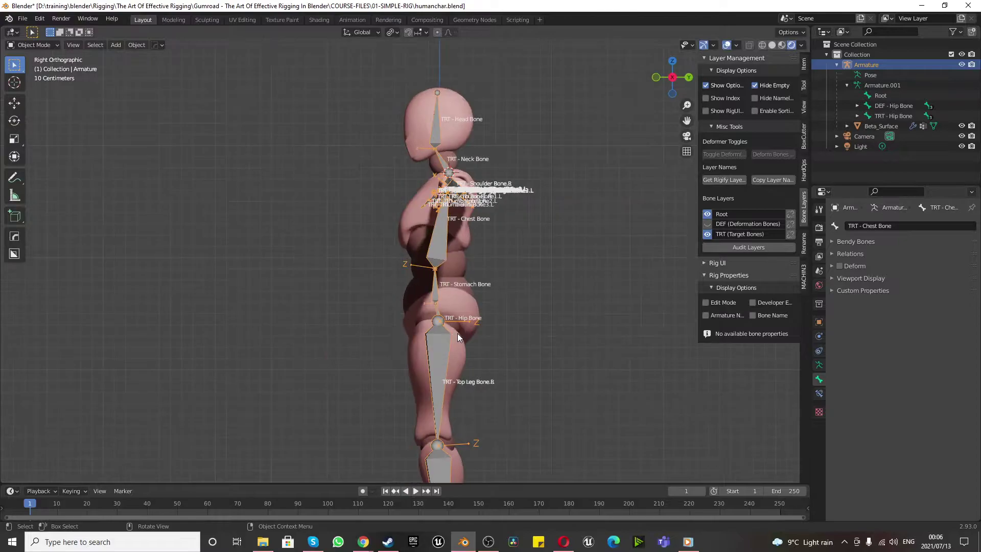
In armature Edit Mode, extrude a 2 m bone along Y from the hip-stomach joint.
{"action": "scroll", "coordinate": [458, 332], "scroll_direction": "up", "scroll_amount": 6}
{"action": "scroll", "coordinate": [426, 299], "scroll_direction": "up", "scroll_amount": 1}
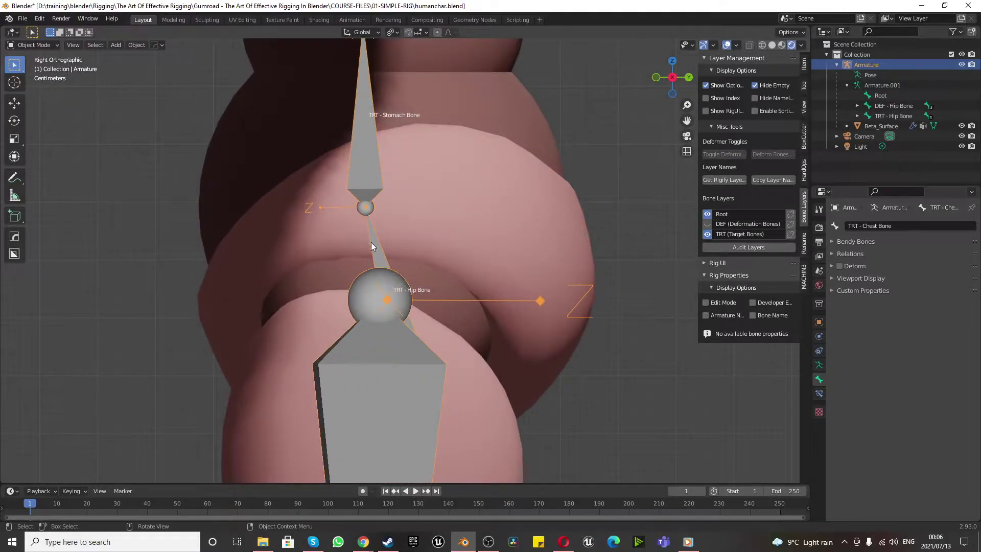
{"action": "key", "text": "Tab"}
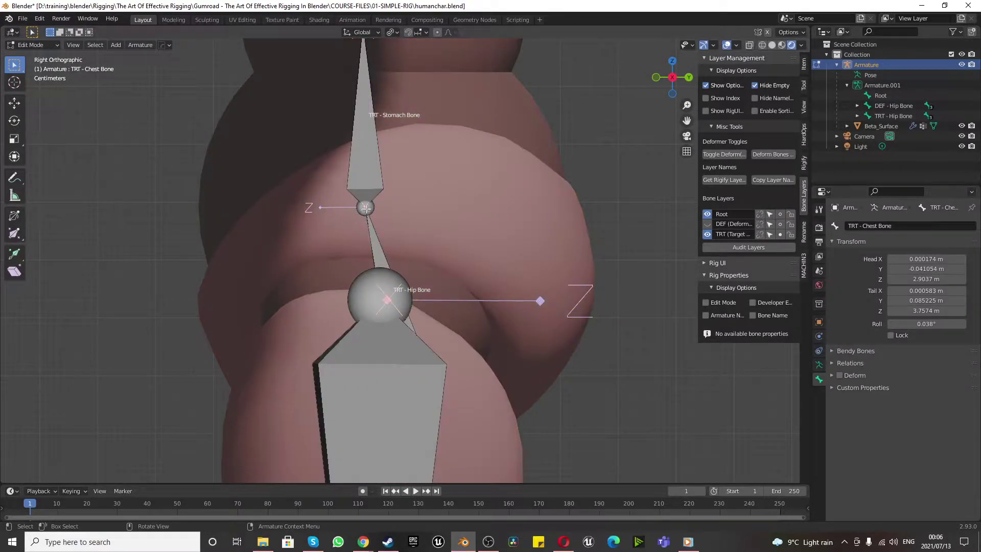
{"action": "left_click", "coordinate": [367, 208]}
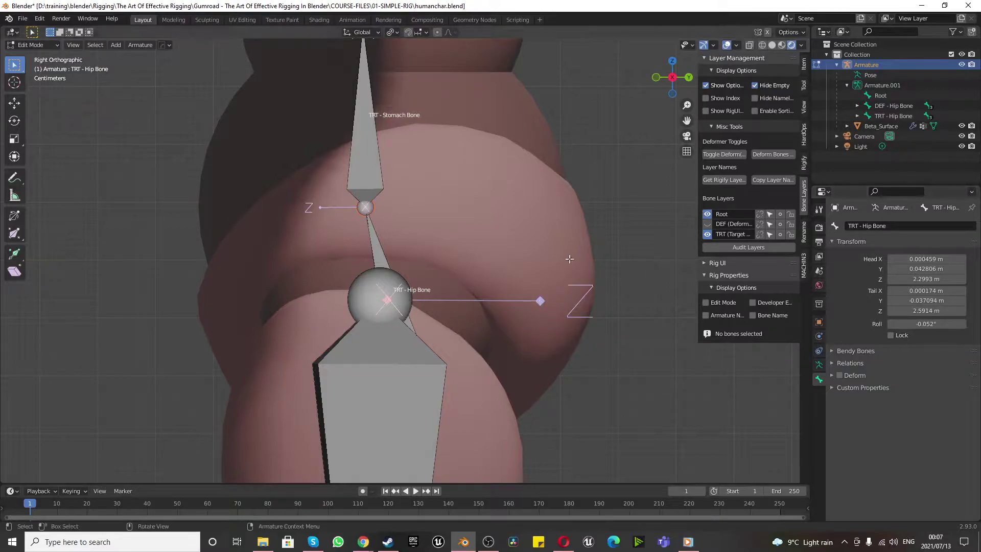
{"action": "scroll", "coordinate": [408, 276], "scroll_direction": "down", "scroll_amount": 6}
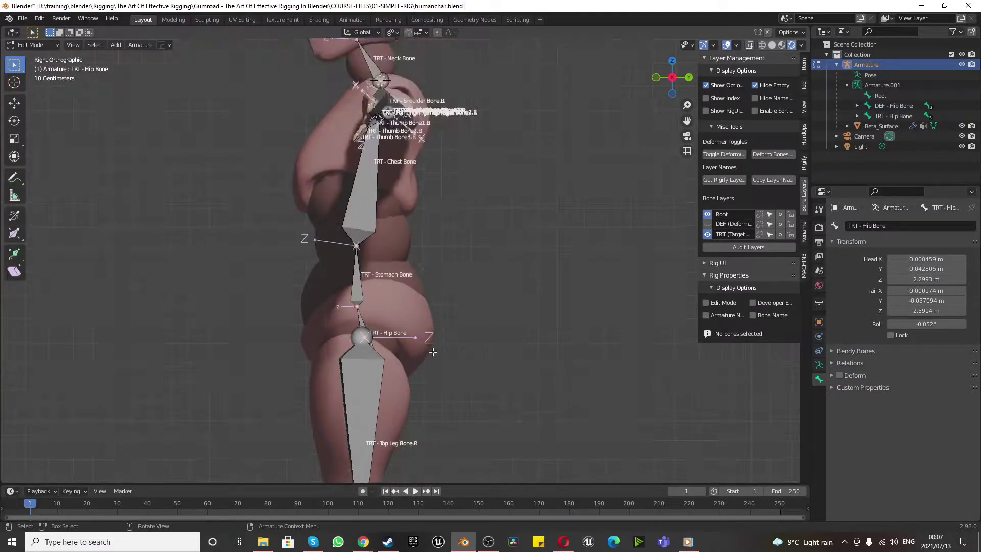
{"action": "key", "text": "e"}
{"action": "key", "text": "y"}
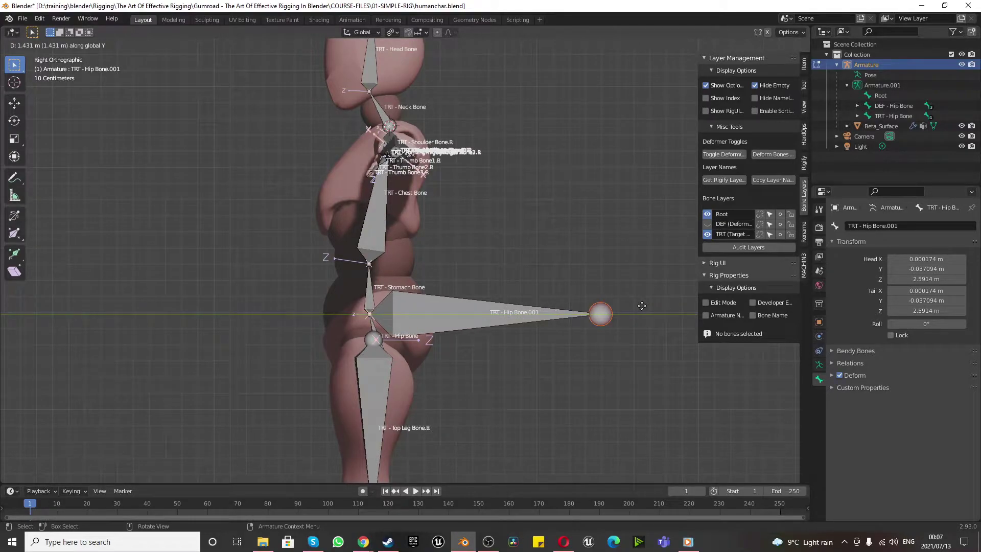
{"action": "type", "text": "2"}
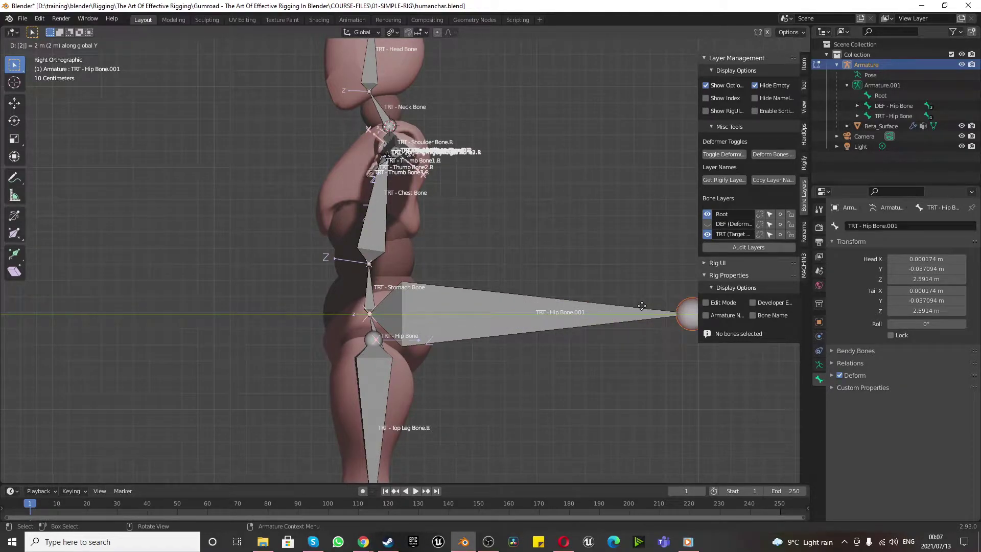
{"action": "key", "text": "Return"}
Rename the new bone to 'CTRL - Torso Bone'.
{"action": "scroll", "coordinate": [522, 341], "scroll_direction": "down", "scroll_amount": 3}
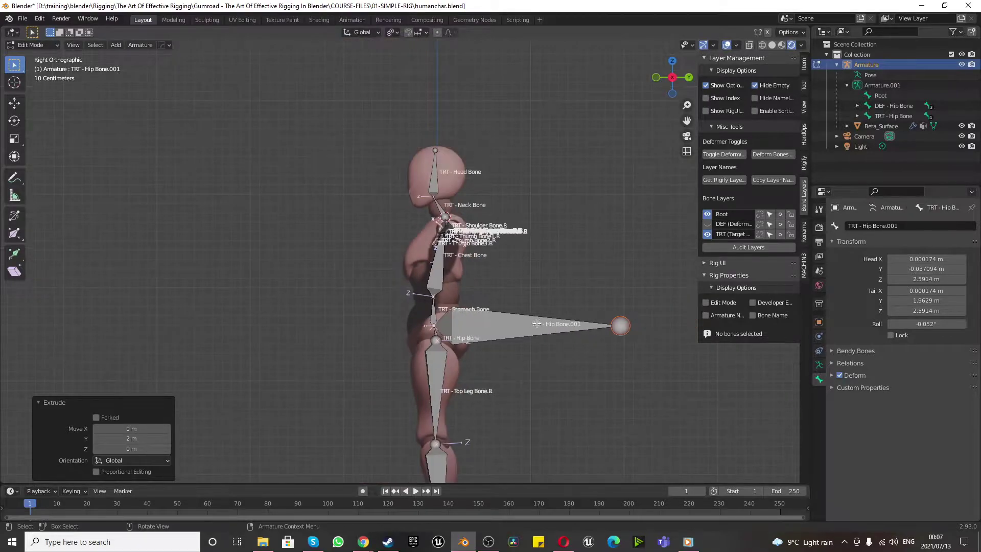
{"action": "left_click", "coordinate": [534, 324]}
{"action": "left_click", "coordinate": [884, 225]}
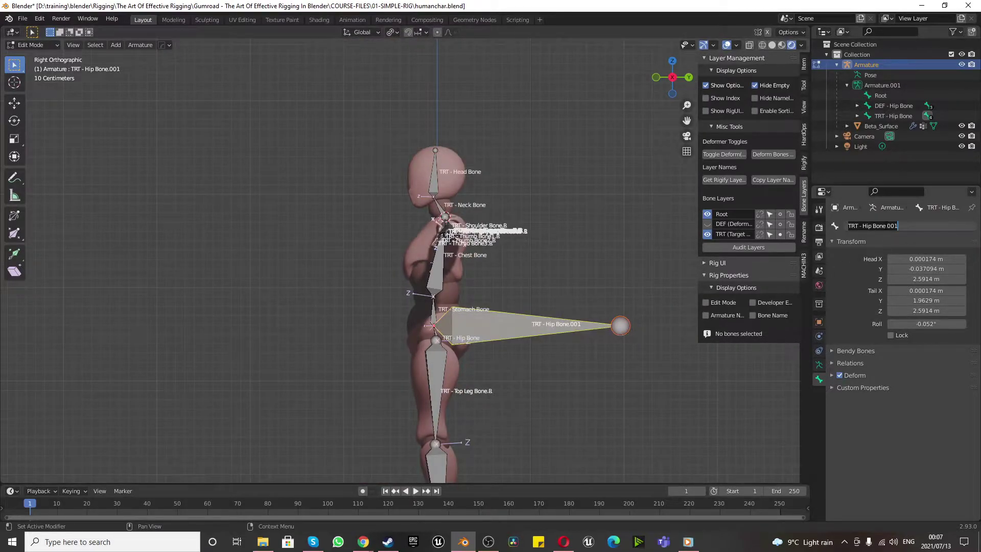
{"action": "type", "text": "CTR"}
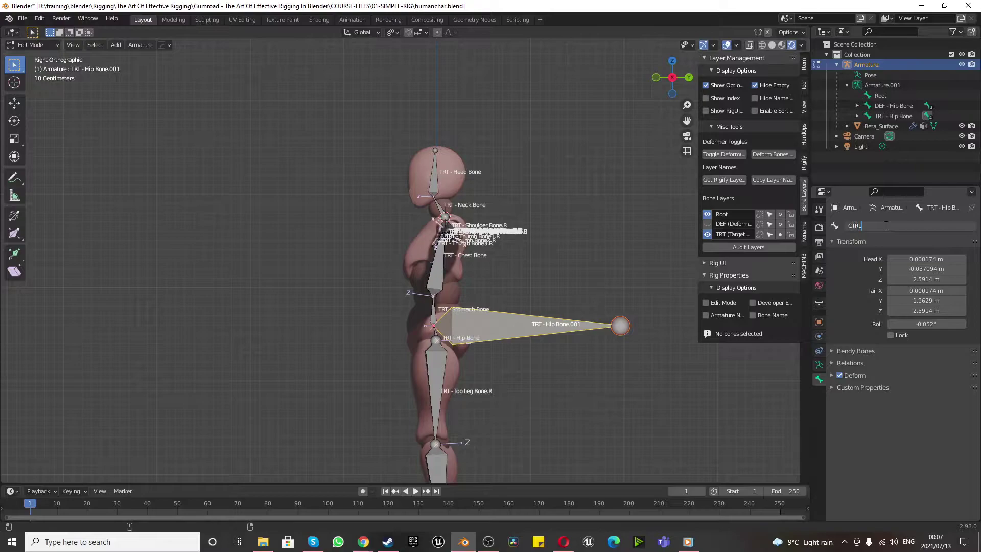
{"action": "type", "text": "L - Torso Bo"}
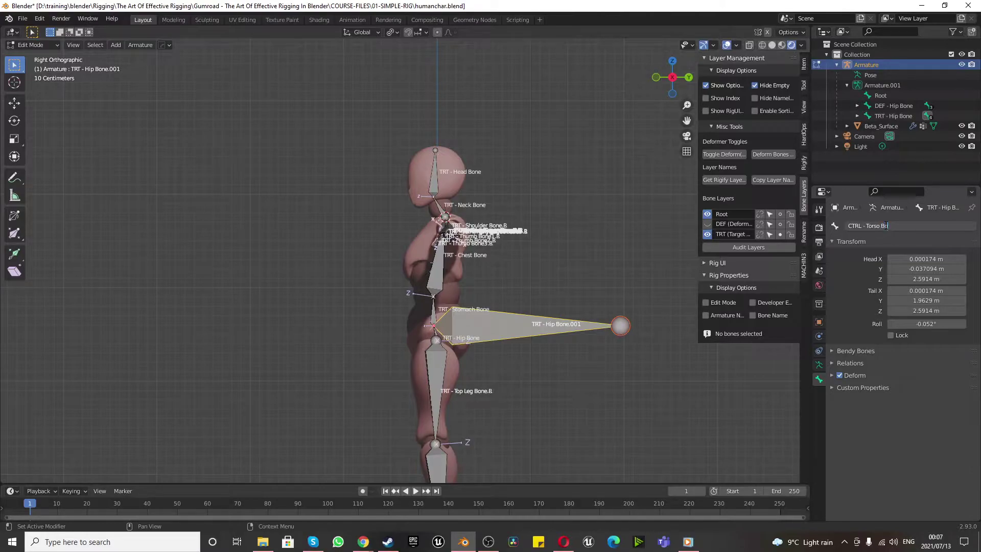
{"action": "type", "text": "ne"}
{"action": "key", "text": "Return"}
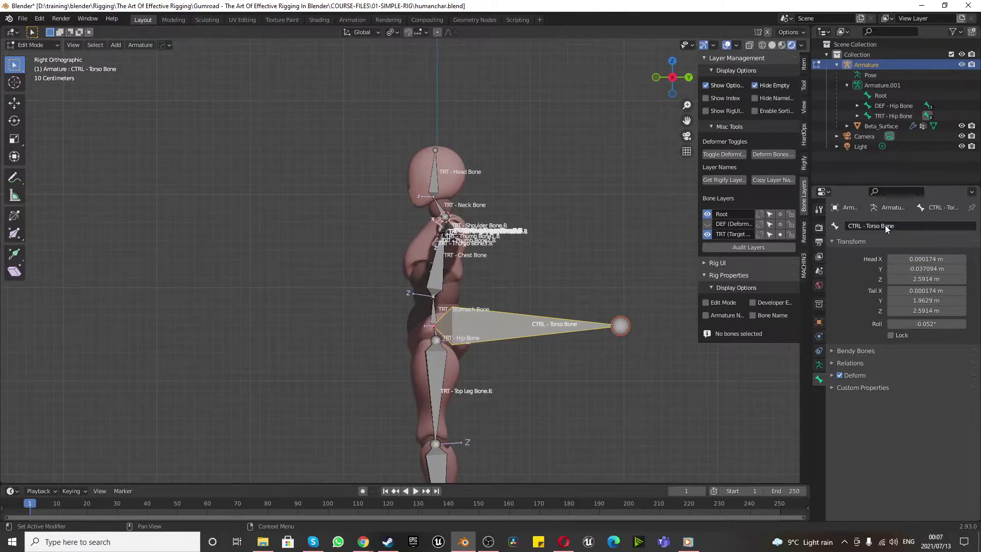
Parent CTRL - Torso Bone to the Root bone with Keep Offset, then frame the whole rig.
{"action": "scroll", "coordinate": [219, 219], "scroll_direction": "down", "scroll_amount": 5}
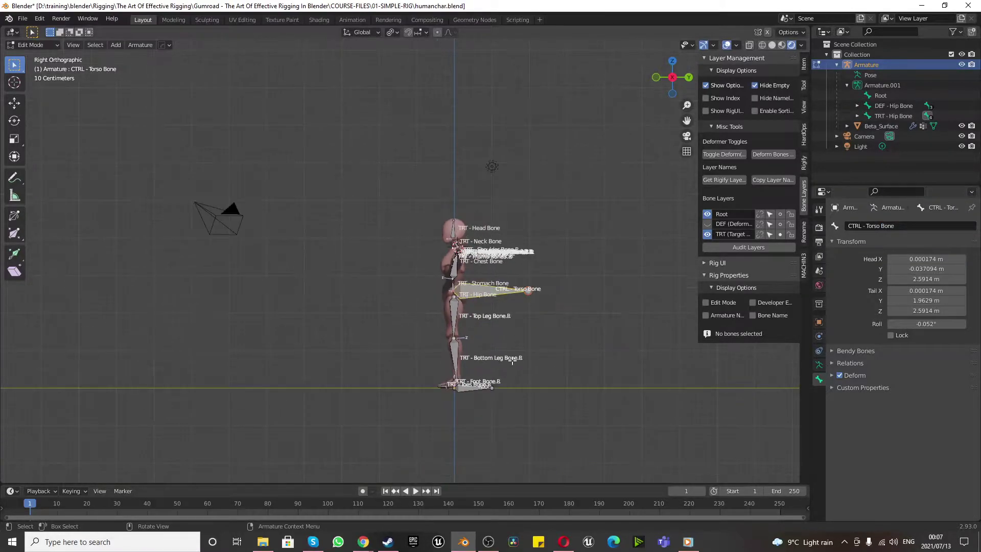
{"action": "scroll", "coordinate": [459, 390], "scroll_direction": "up", "scroll_amount": 5}
{"action": "scroll", "coordinate": [459, 390], "scroll_direction": "up", "scroll_amount": 2}
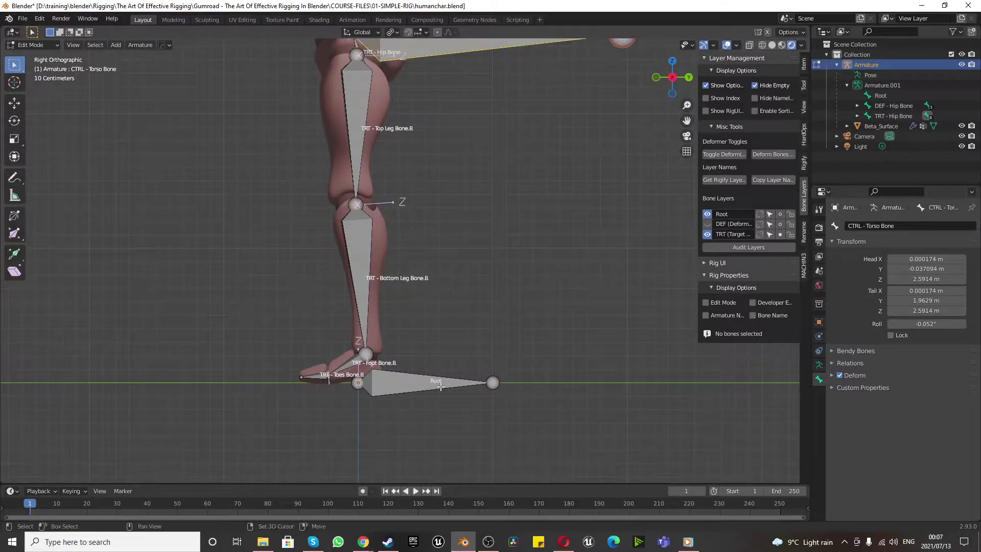
{"action": "left_click", "coordinate": [441, 387]}
{"action": "key", "text": "ctrl+p"}
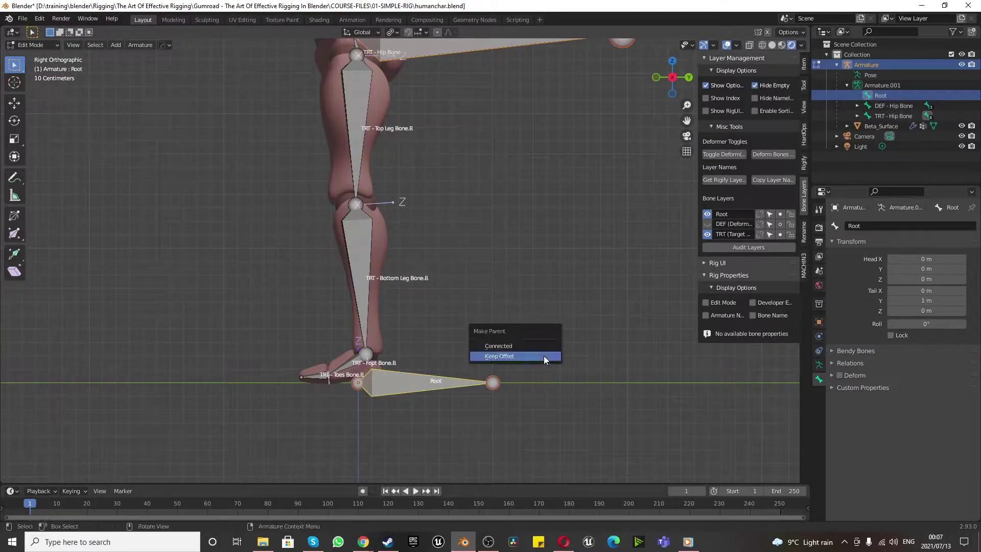
{"action": "left_click", "coordinate": [544, 356]}
{"action": "key", "text": "Home"}
{"action": "scroll", "coordinate": [495, 266], "scroll_direction": "up", "scroll_amount": 3}
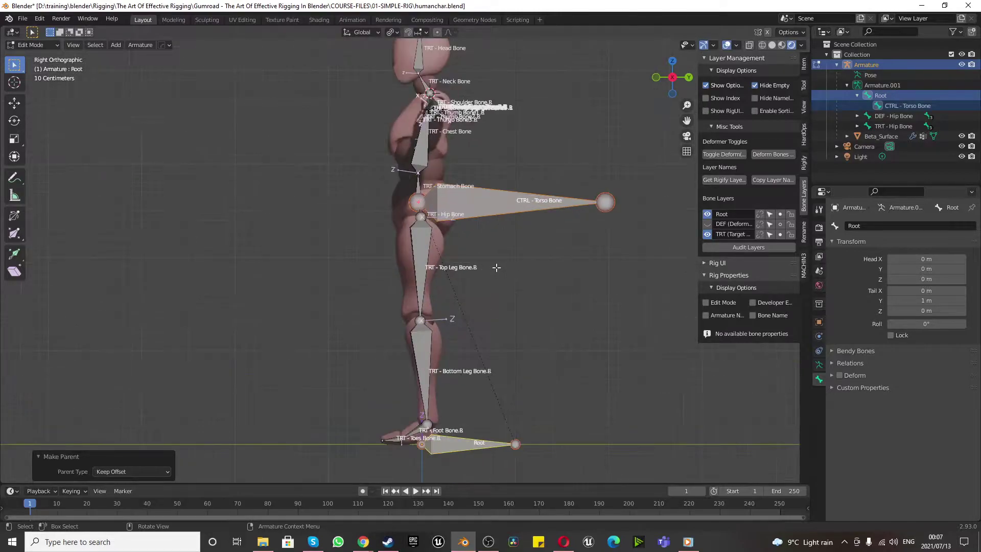
From the front view, duplicate TRT - Hip Bone in place and reverse the copy's direction.
{"action": "key", "text": "KP_1"}
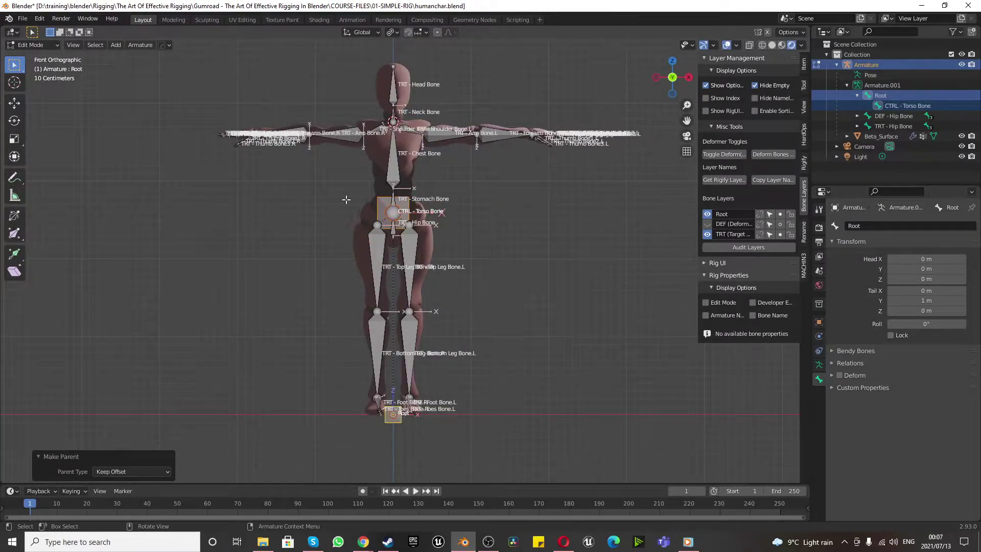
{"action": "scroll", "coordinate": [442, 243], "scroll_direction": "up", "scroll_amount": 6}
{"action": "left_click", "coordinate": [454, 276]}
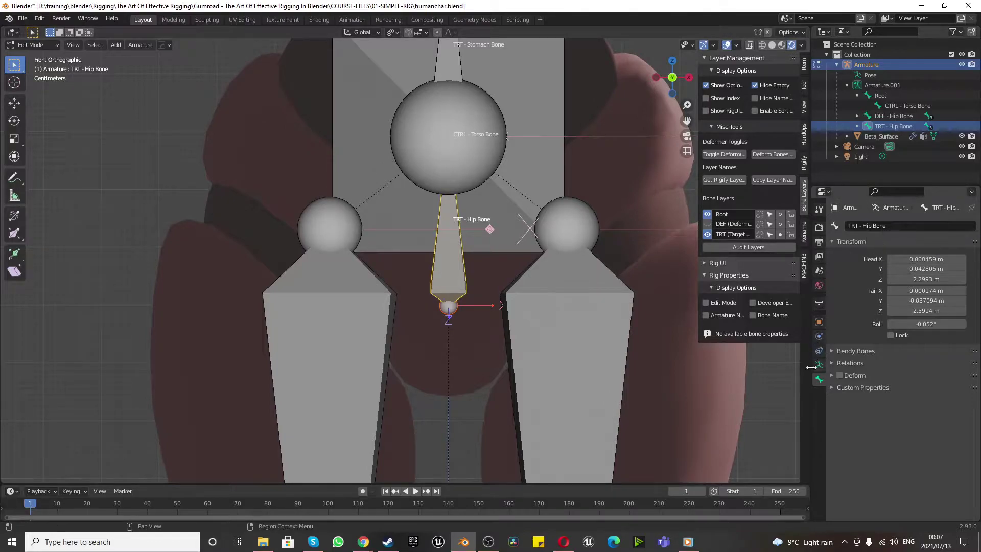
{"action": "key", "text": "shift+d"}
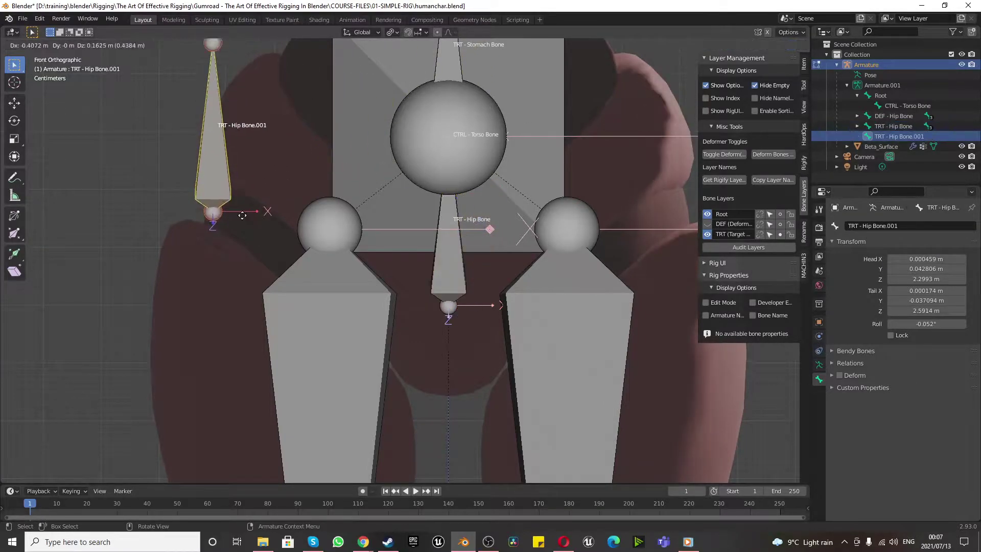
{"action": "key", "text": "Escape"}
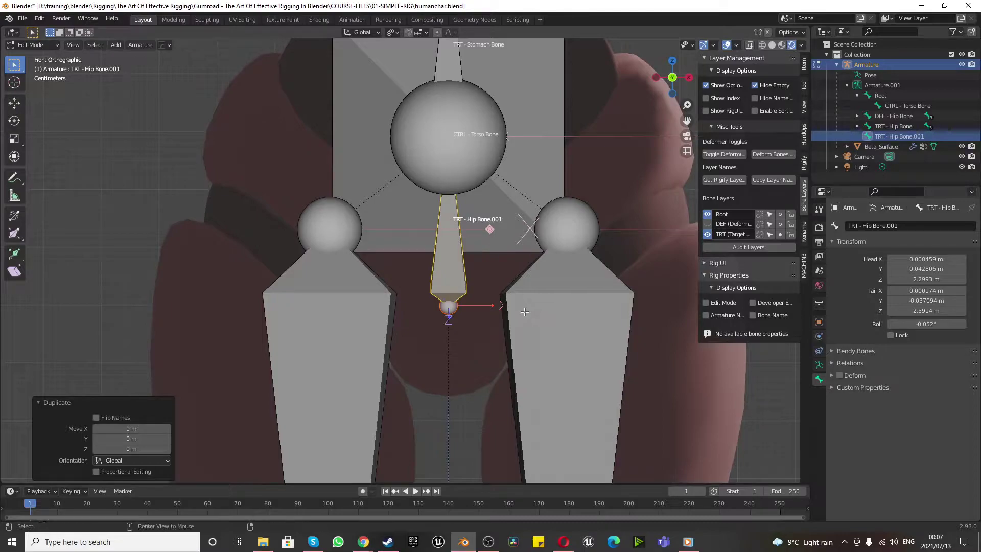
{"action": "key", "text": "alt+f"}
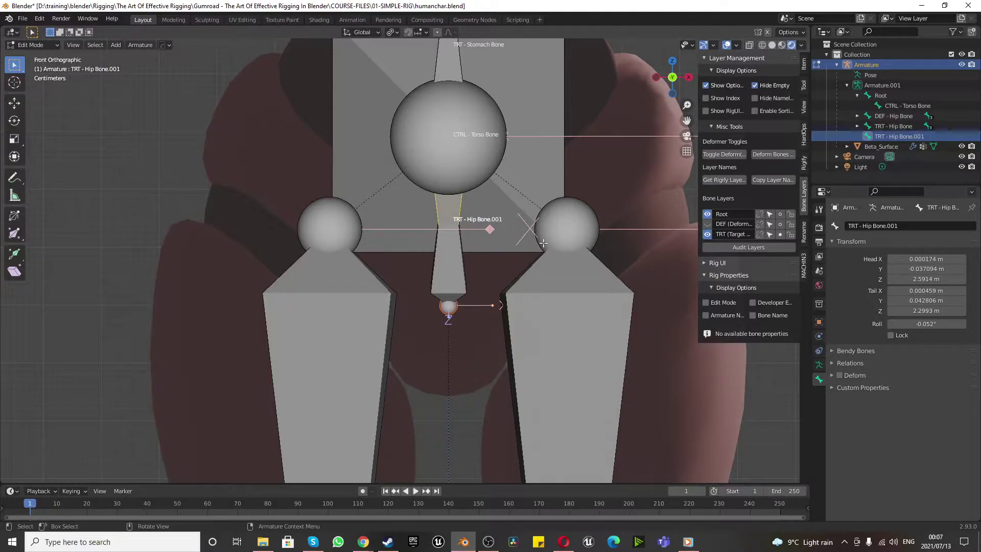
Rename the reversed copy to 'CTRL - Hip Bone' and add CTRL - Torso Bone as active.
{"action": "left_click", "coordinate": [884, 226]}
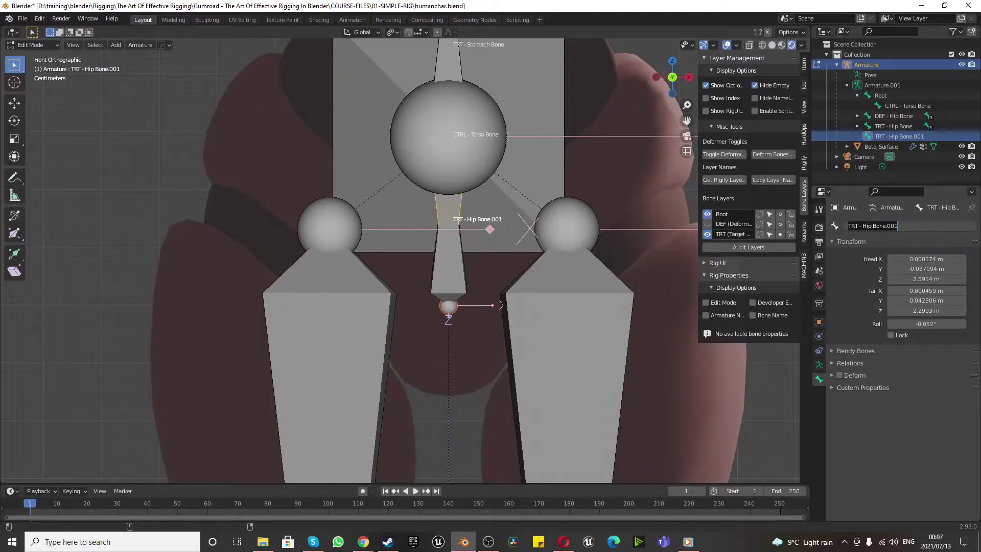
{"action": "key", "text": "ctrl+a"}
{"action": "type", "text": "CT"}
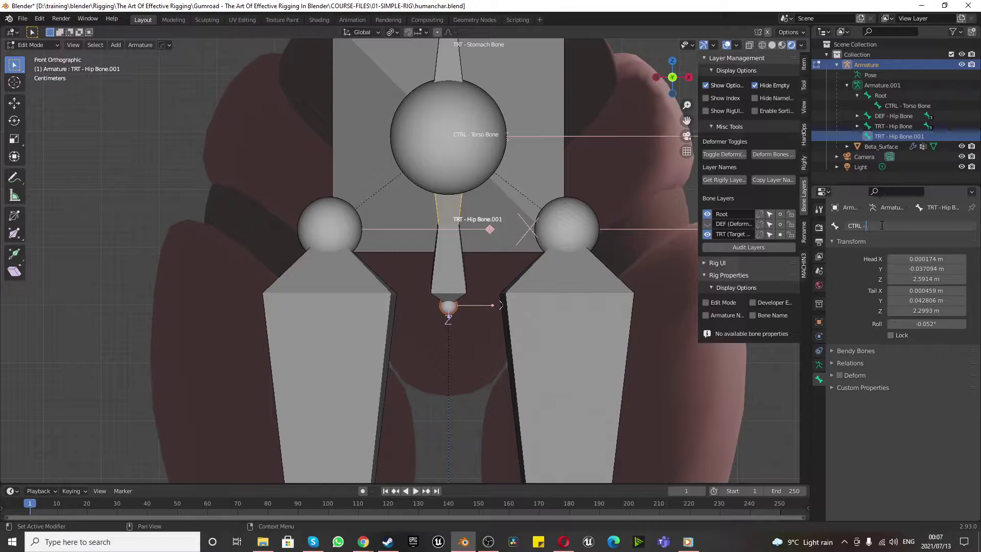
{"action": "type", "text": "RL - Hip Bone"}
{"action": "key", "text": "Return"}
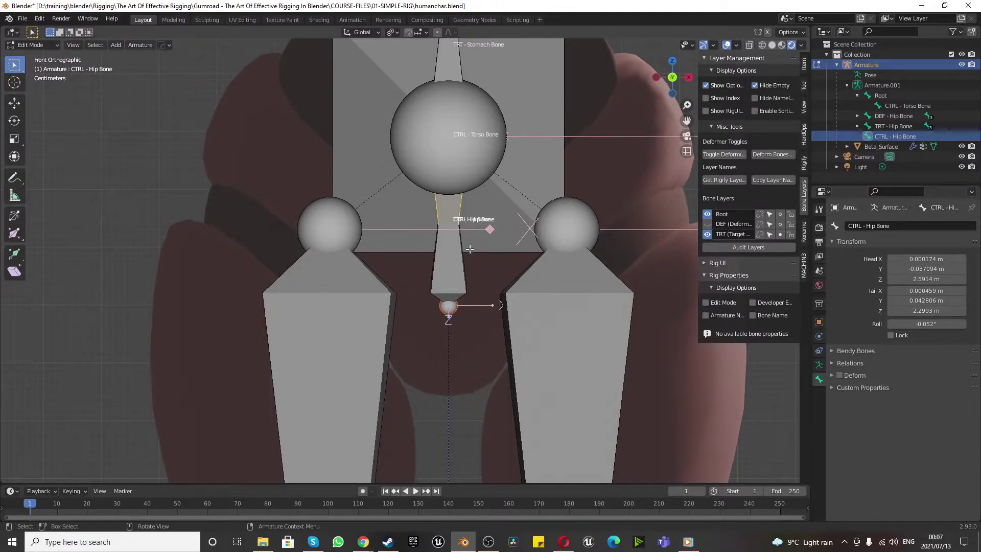
{"action": "left_click", "coordinate": [546, 101], "text": "shift"}
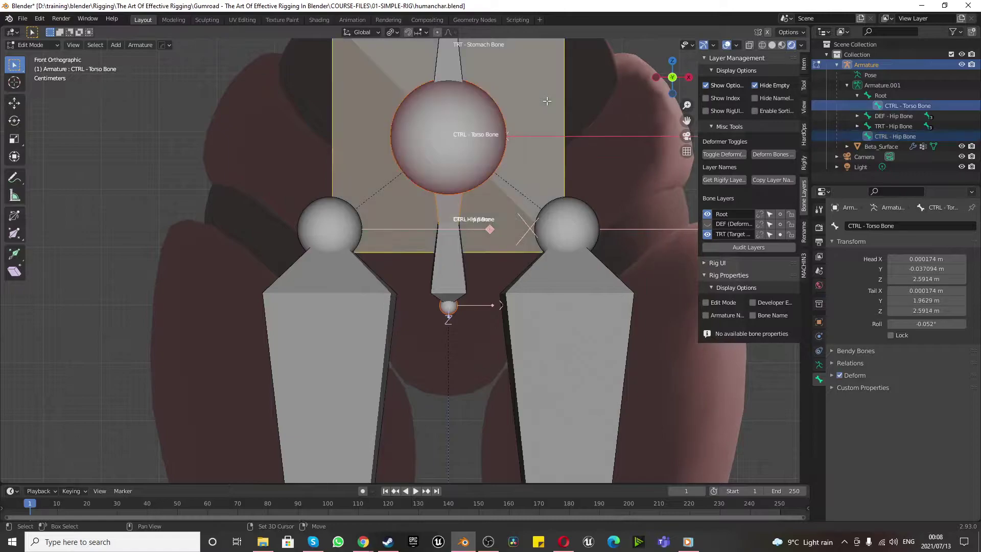
Apply Keep Offset parenting so CTRL - Hip Bone nests under CTRL - Torso Bone.
{"action": "key", "text": "ctrl+p"}
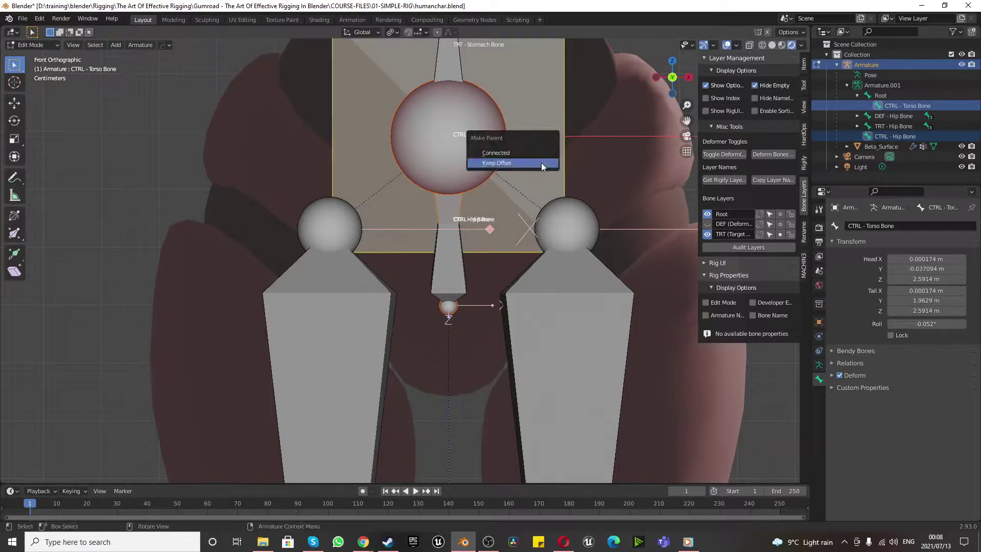
{"action": "left_click", "coordinate": [541, 163]}
{"action": "scroll", "coordinate": [522, 220], "scroll_direction": "down", "scroll_amount": 5}
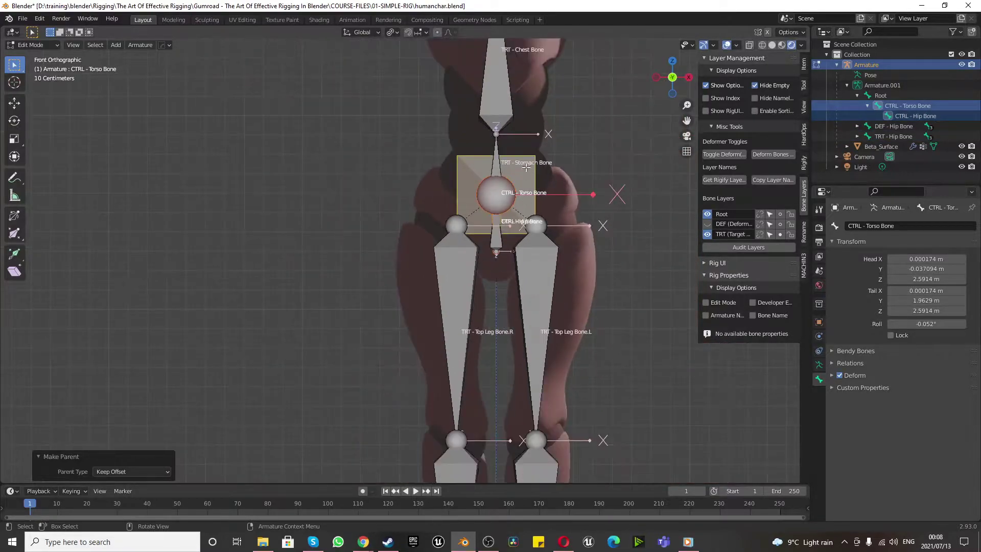
{"action": "scroll", "coordinate": [539, 142], "scroll_direction": "up", "scroll_amount": 3}
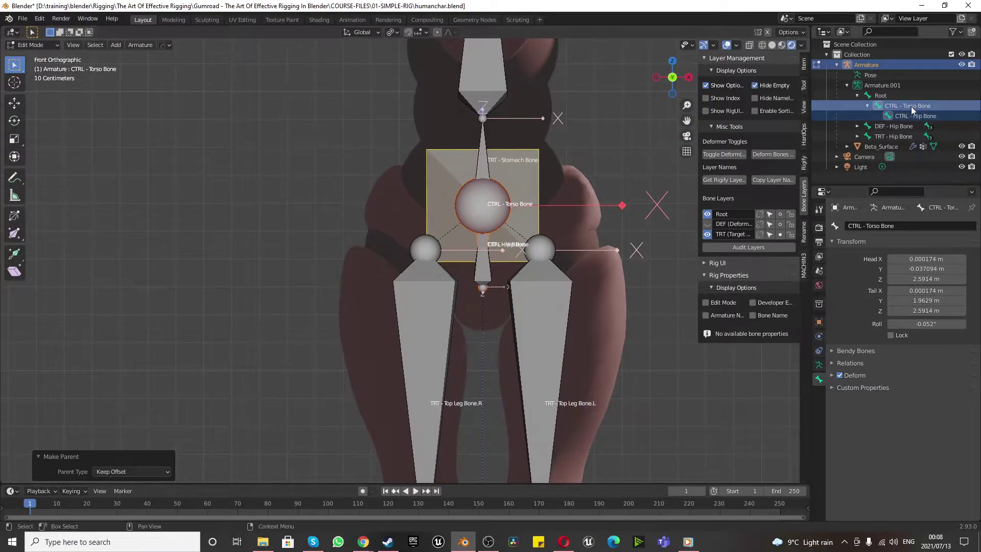
{"action": "scroll", "coordinate": [491, 183], "scroll_direction": "down", "scroll_amount": 3}
{"action": "scroll", "coordinate": [491, 183], "scroll_direction": "up", "scroll_amount": 3}
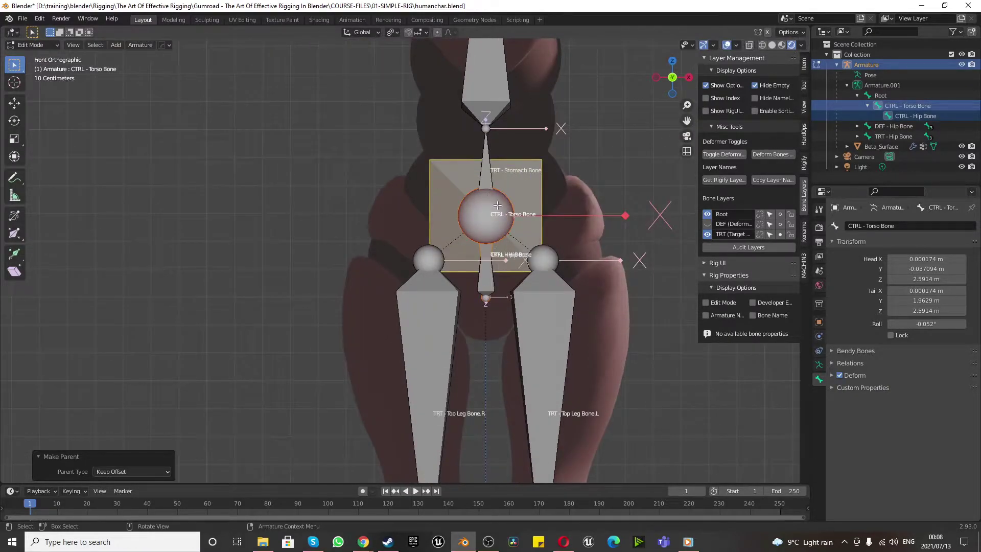
In wireframe Right view, extrude a bone from the hip/torso joint up to the chest.
{"action": "left_click", "coordinate": [761, 45]}
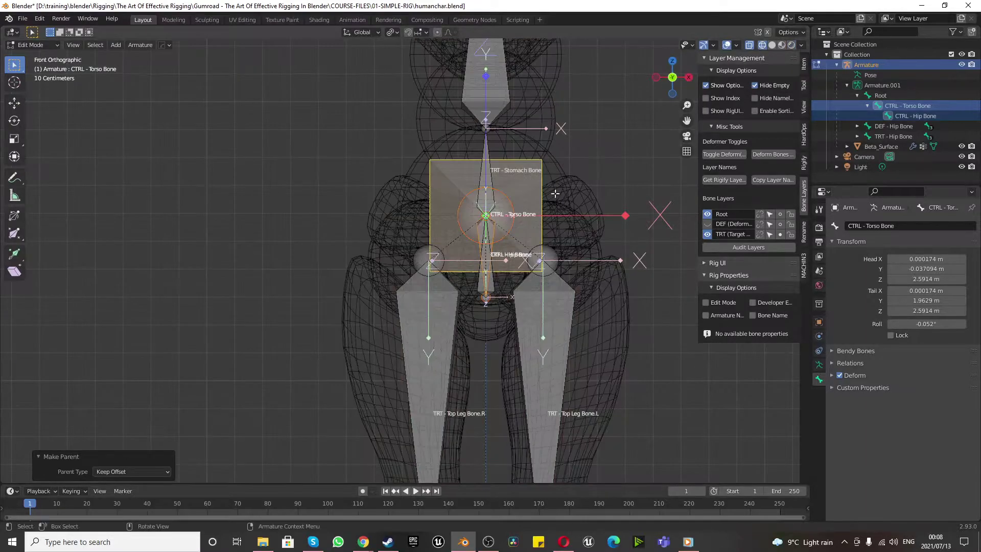
{"action": "scroll", "coordinate": [431, 213], "scroll_direction": "up", "scroll_amount": 8}
{"action": "key", "text": "alt+a"}
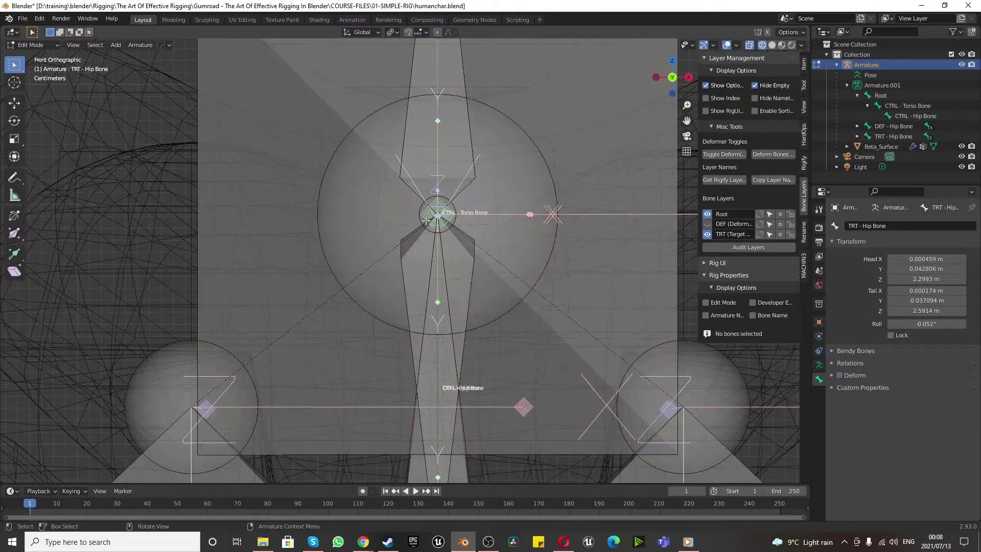
{"action": "left_click", "coordinate": [427, 219]}
{"action": "scroll", "coordinate": [423, 245], "scroll_direction": "down", "scroll_amount": 5}
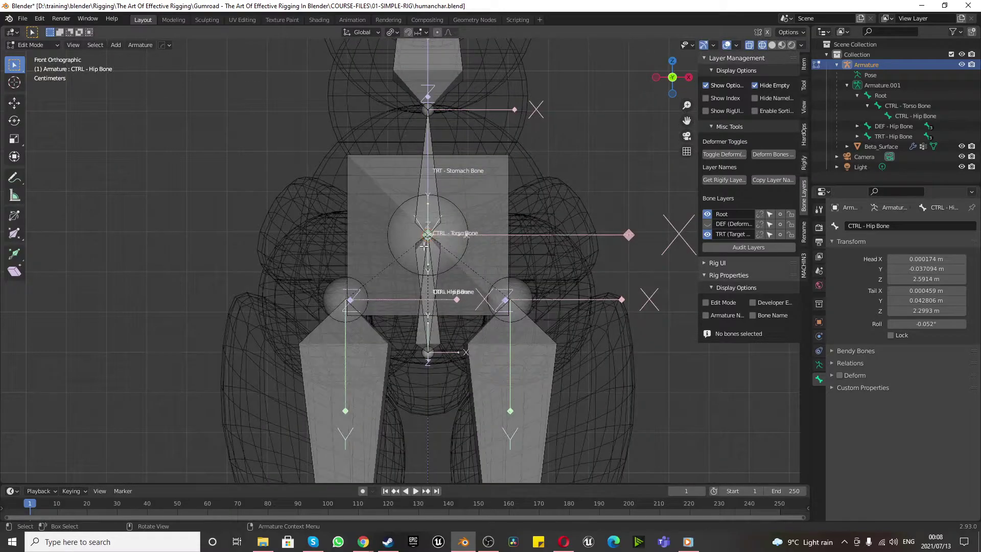
{"action": "key", "text": "KP_3"}
{"action": "scroll", "coordinate": [438, 313], "scroll_direction": "down", "scroll_amount": 4}
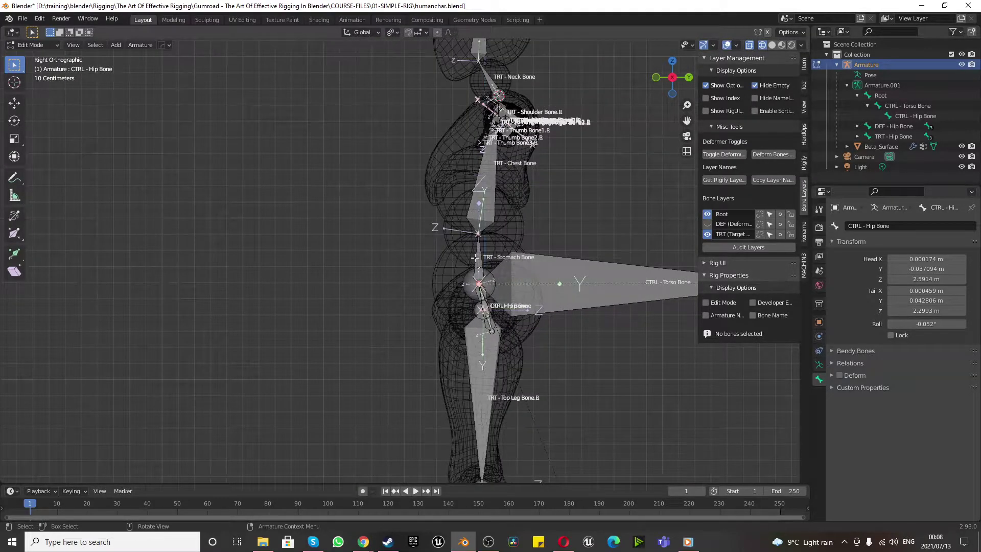
{"action": "key", "text": "e"}
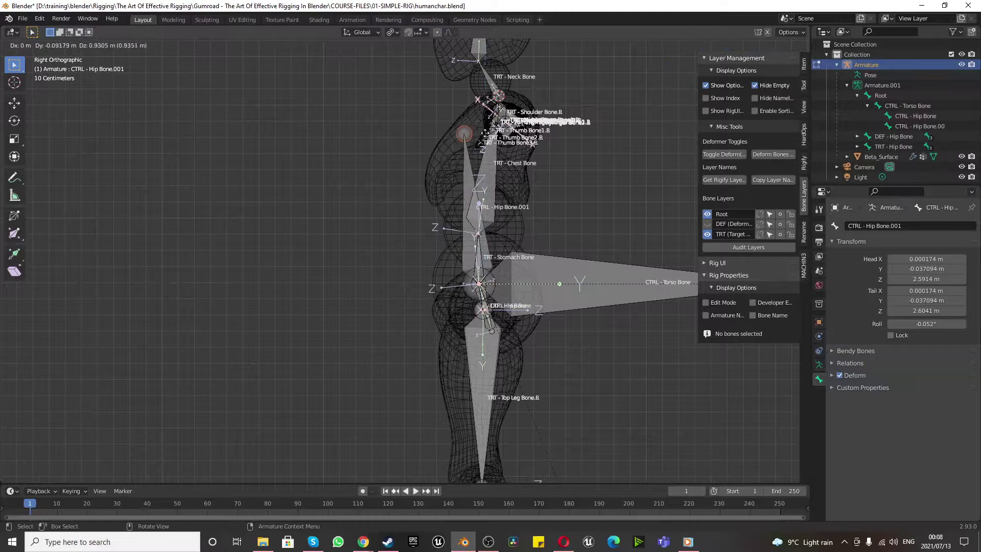
{"action": "left_click", "coordinate": [463, 94]}
{"action": "scroll", "coordinate": [468, 92], "scroll_direction": "up", "scroll_amount": 1}
{"action": "scroll", "coordinate": [469, 93], "scroll_direction": "up", "scroll_amount": 7}
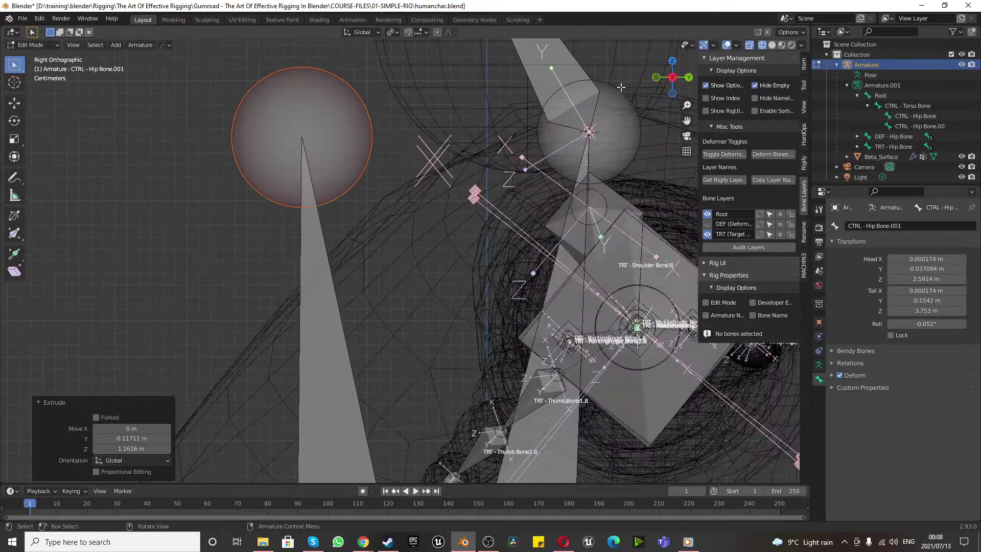
Rename the new tall bone to 'CTRL - Spine Bone'.
{"action": "left_click", "coordinate": [325, 322]}
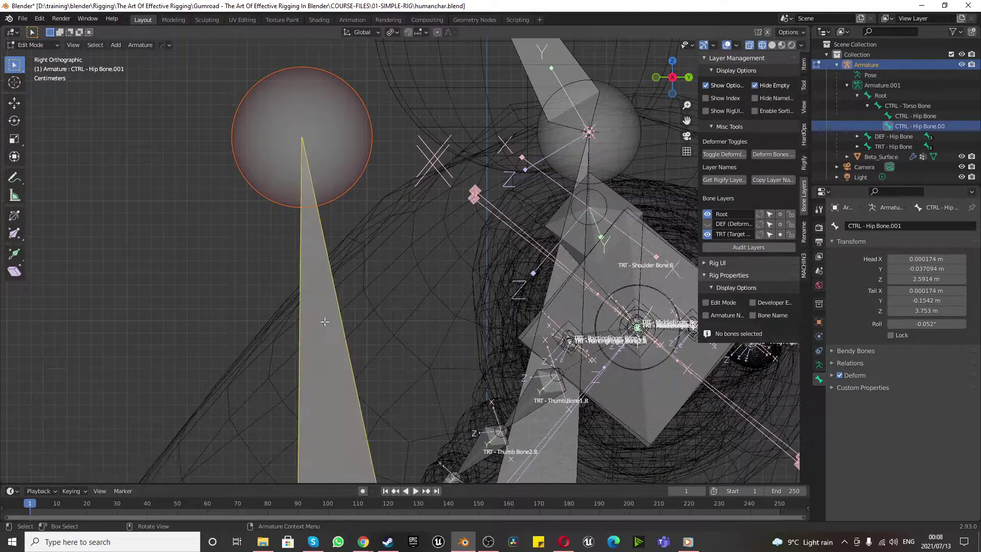
{"action": "left_click", "coordinate": [894, 227]}
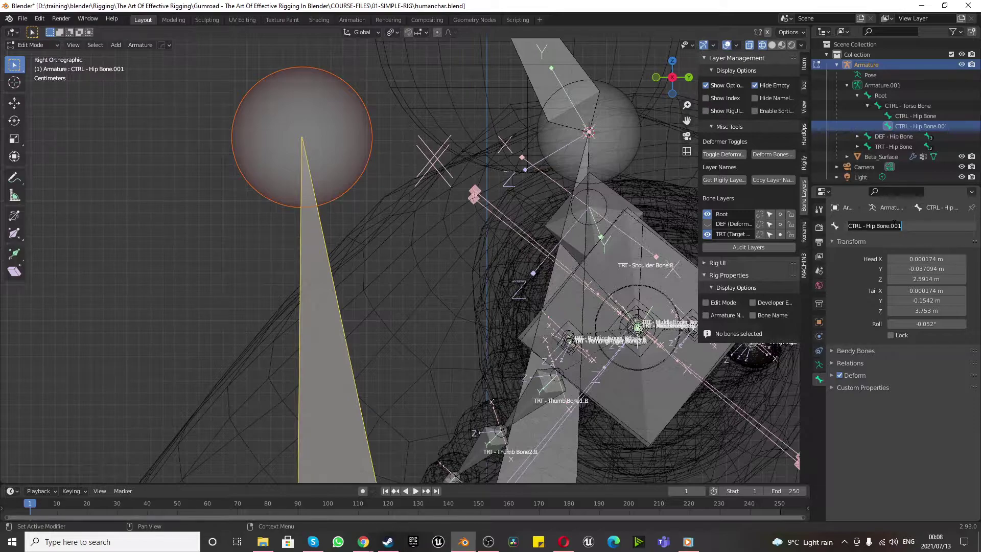
{"action": "type", "text": "cTR"}
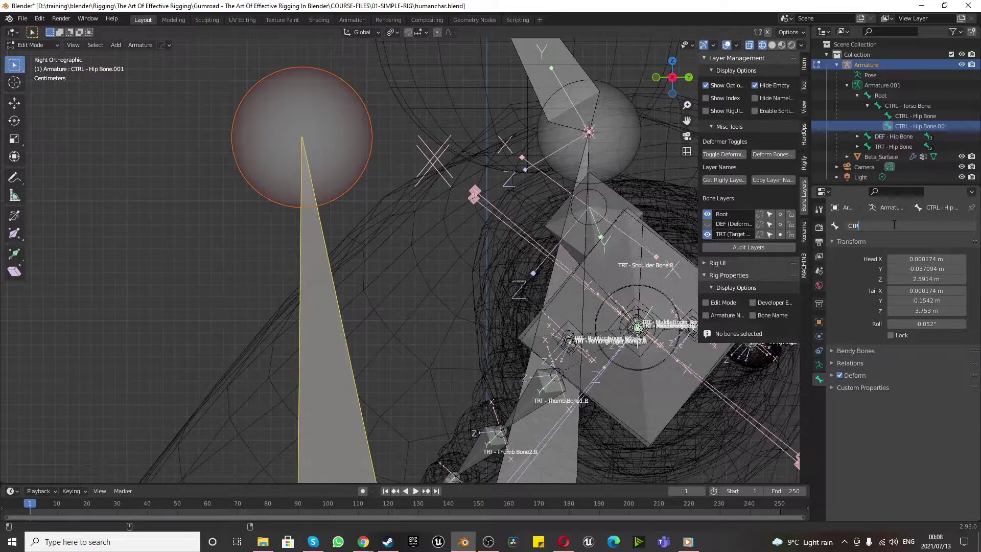
{"action": "type", "text": "L -"}
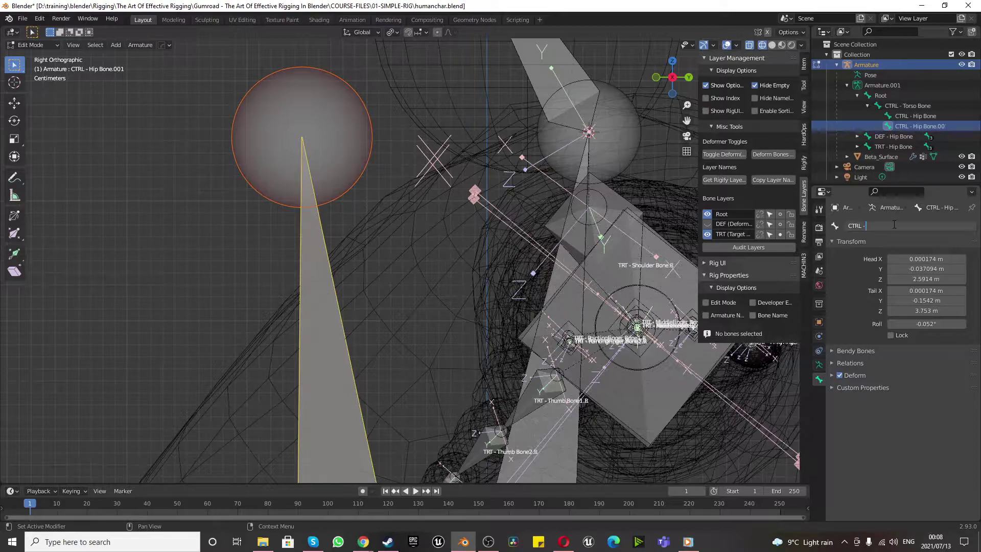
{"action": "type", "text": "Spine Bone"}
Snap CTRL - Spine Bone's tail to the TRT - Chest Bone tail at Z 3.7574 m.
{"action": "key", "text": "Return"}
{"action": "left_click", "coordinate": [622, 128]}
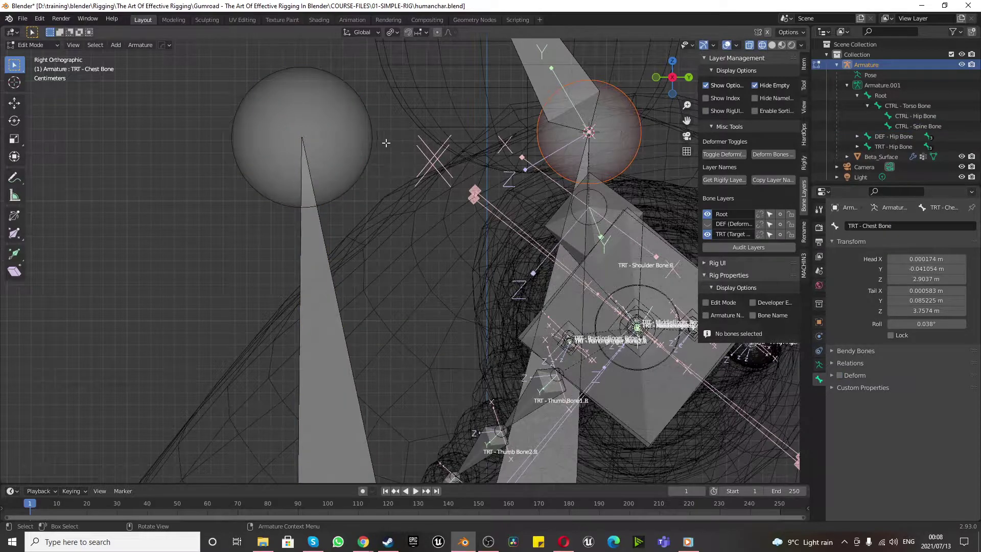
{"action": "scroll", "coordinate": [391, 165], "scroll_direction": "down", "scroll_amount": 5}
{"action": "scroll", "coordinate": [395, 165], "scroll_direction": "up", "scroll_amount": 3}
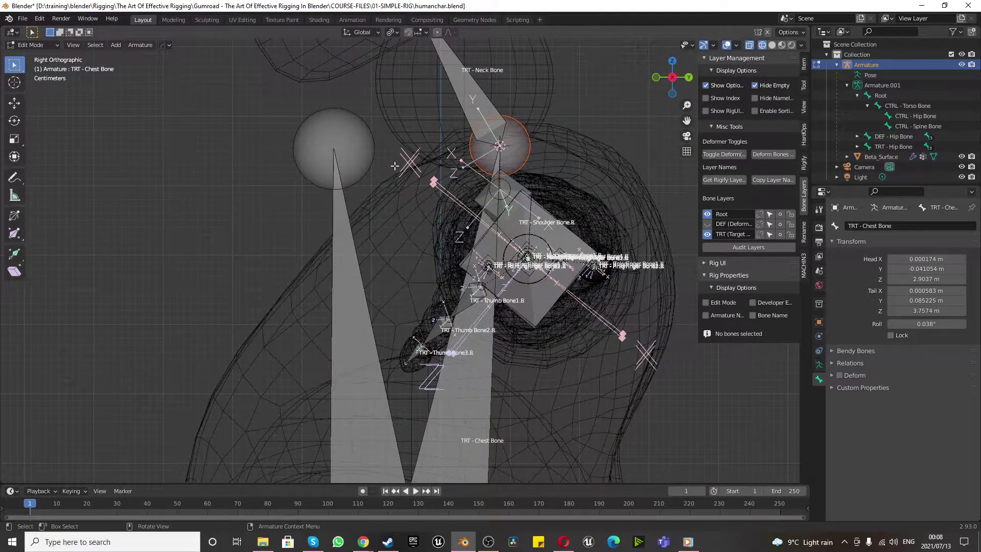
{"action": "key", "text": "shift+s"}
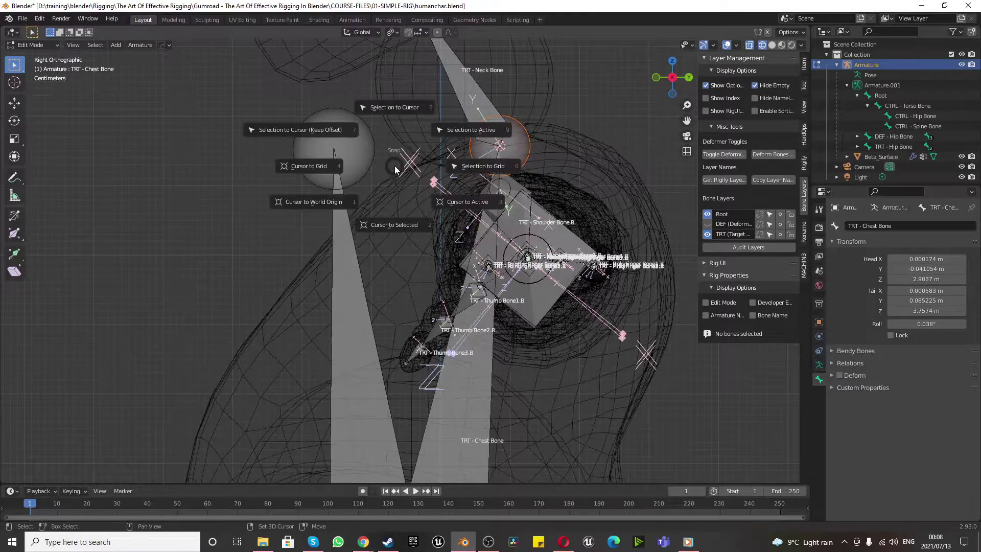
{"action": "left_click", "coordinate": [392, 220]}
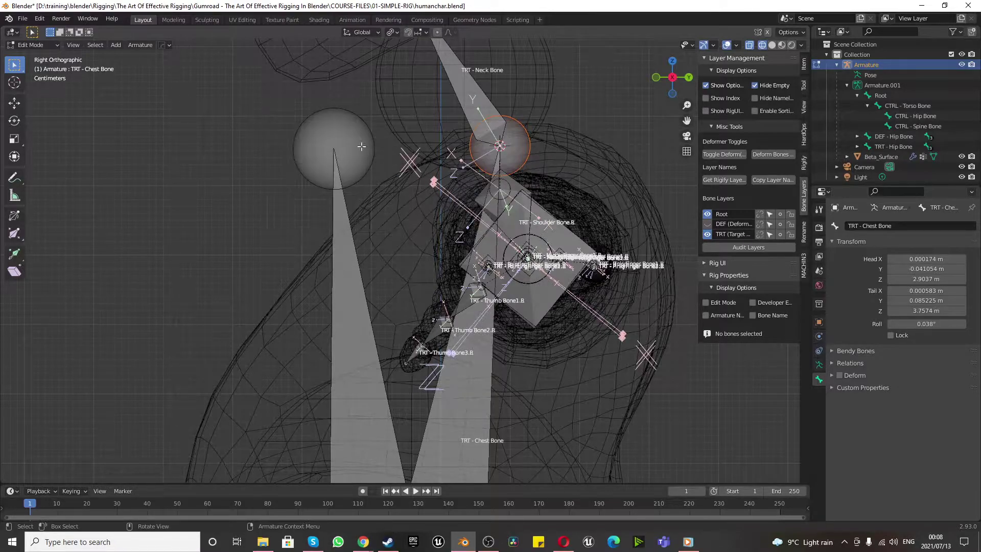
{"action": "left_click", "coordinate": [337, 121]}
{"action": "key", "text": "shift+s"}
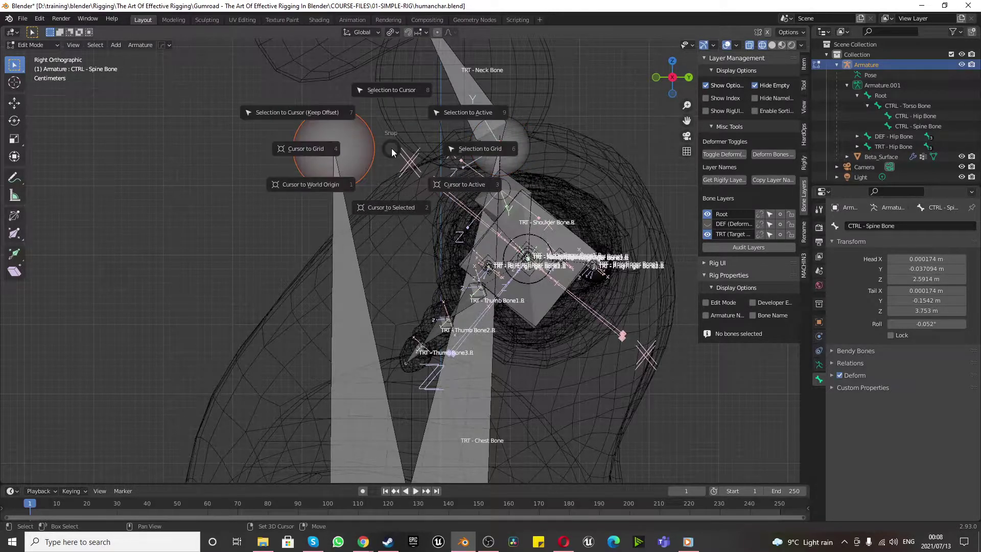
{"action": "left_click", "coordinate": [328, 112]}
{"action": "scroll", "coordinate": [398, 234], "scroll_direction": "down", "scroll_amount": 8}
{"action": "scroll", "coordinate": [398, 234], "scroll_direction": "up", "scroll_amount": 8}
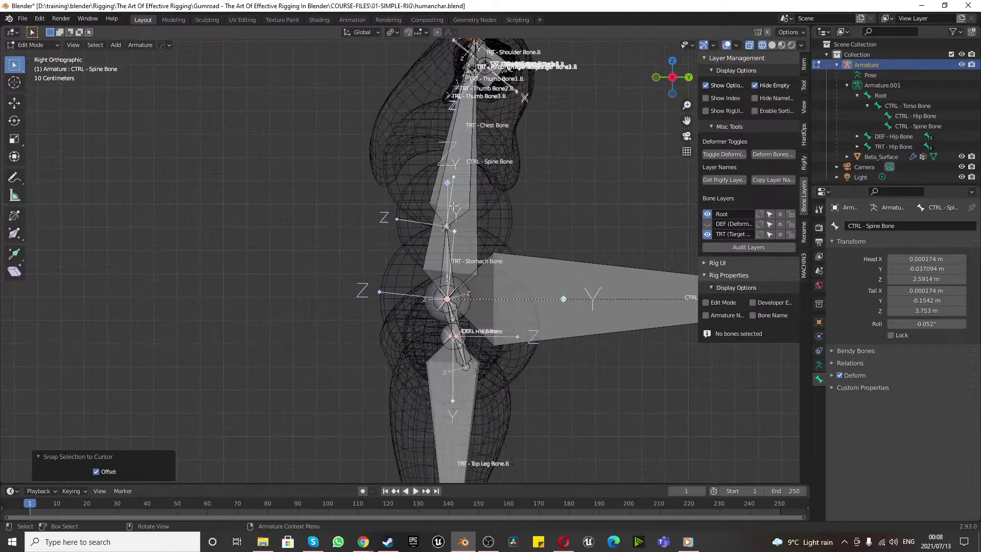
{"action": "left_click", "coordinate": [479, 284]}
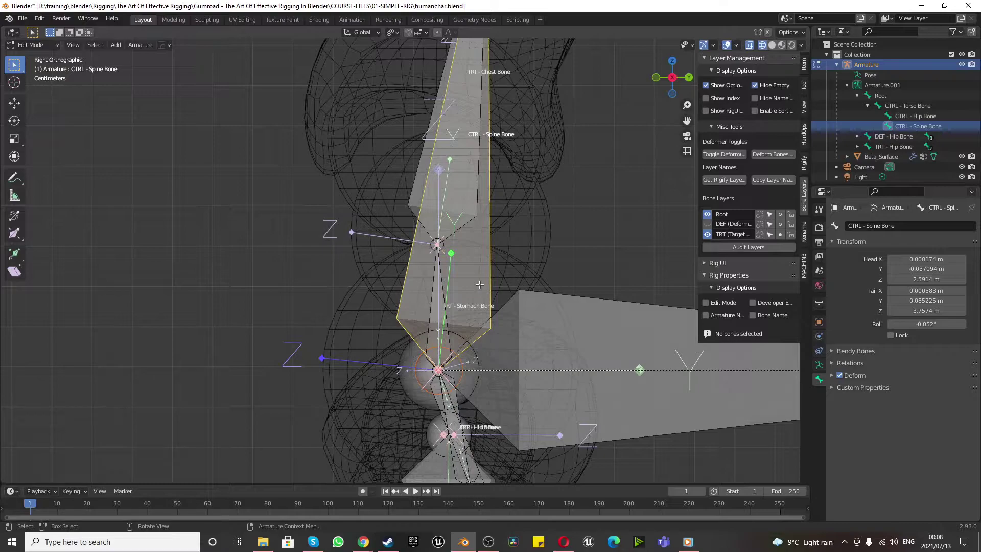
Parent CTRL - Spine Bone to CTRL - Torso Bone as Connected.
{"action": "left_click", "coordinate": [588, 341], "text": "shift"}
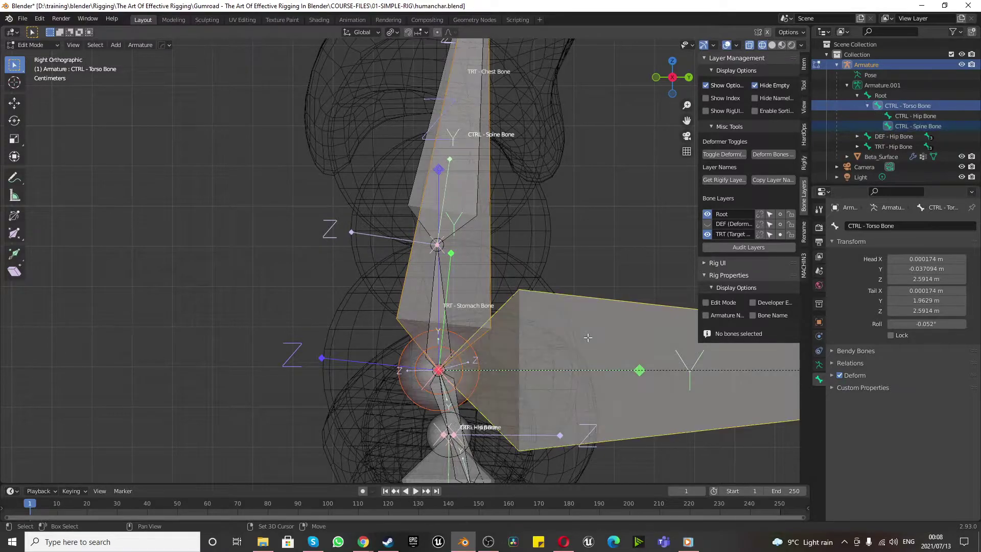
{"action": "scroll", "coordinate": [498, 270], "scroll_direction": "down", "scroll_amount": 5}
{"action": "key", "text": "ctrl+p"}
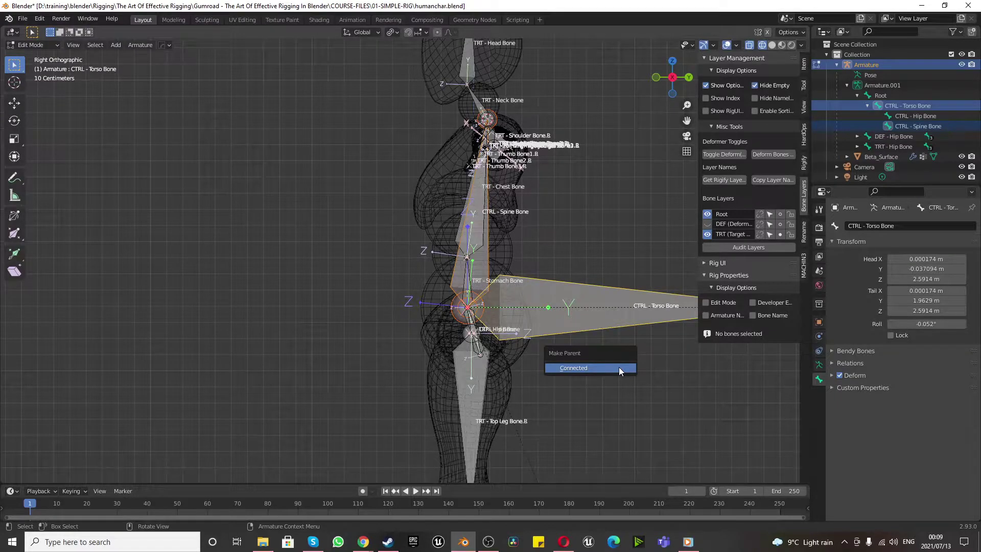
{"action": "left_click", "coordinate": [618, 367]}
Orbit to a front view and check the spine, torso, and both hip bones.
{"action": "key", "text": "alt+a"}
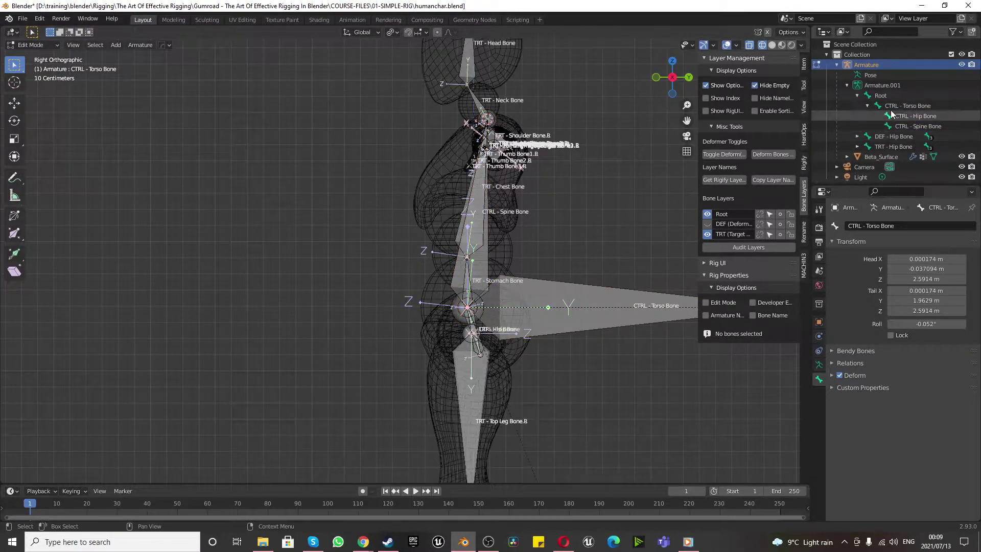
{"action": "middle_click_drag", "start_coordinate": [389, 302], "coordinate": [475, 302], "text": "alt"}
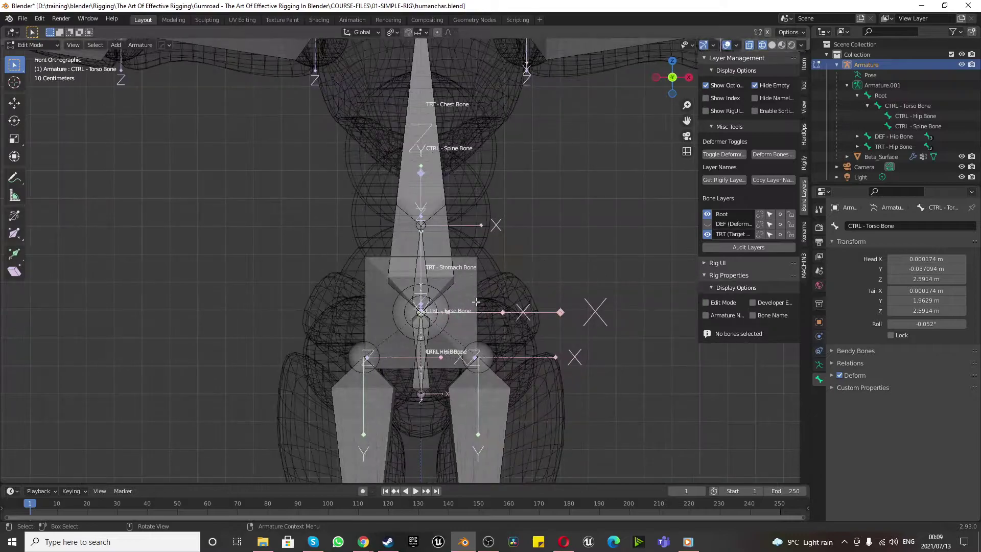
{"action": "scroll", "coordinate": [389, 330], "scroll_direction": "up", "scroll_amount": 4}
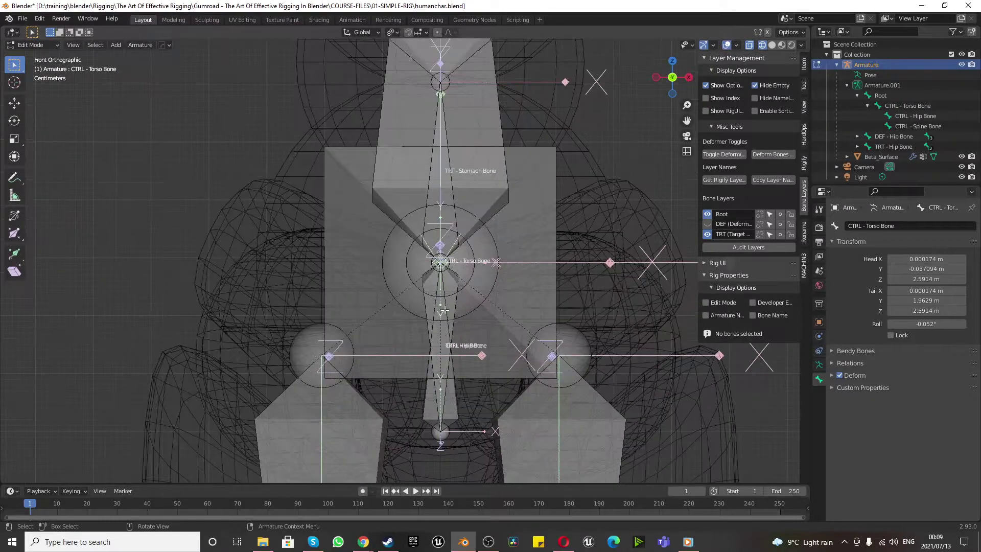
{"action": "left_click", "coordinate": [432, 295]}
{"action": "left_click", "coordinate": [428, 308]}
{"action": "left_click", "coordinate": [455, 322]}
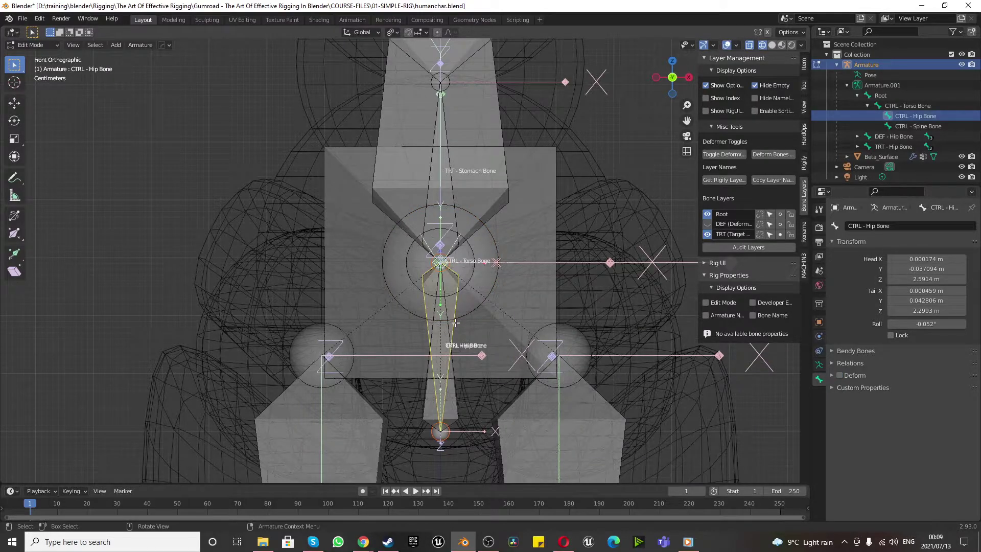
{"action": "left_click", "coordinate": [449, 407]}
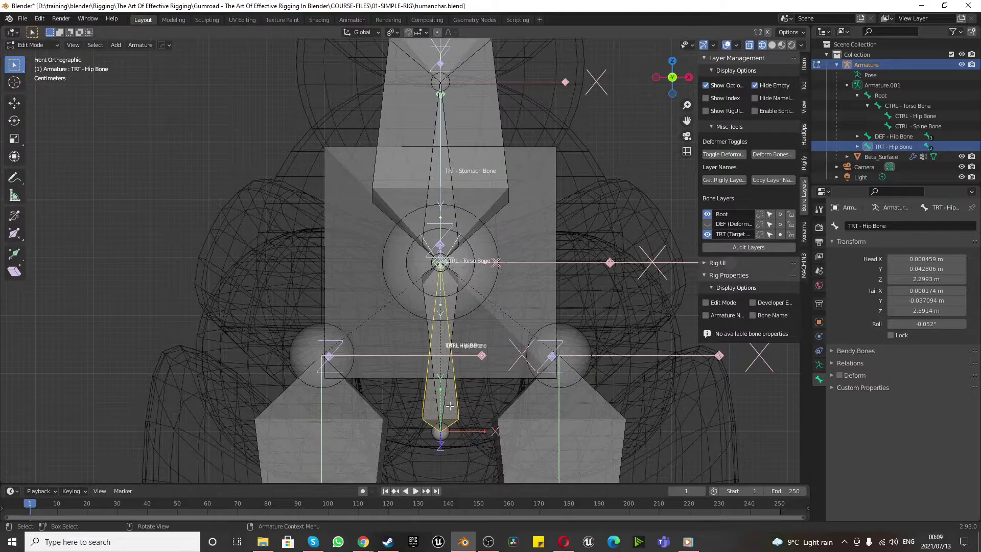
{"action": "scroll", "coordinate": [449, 406], "scroll_direction": "down", "scroll_amount": 4}
Switch the armature to Pose Mode and test-rotate TRT - Hip Bone, cancelling the rotation.
{"action": "left_click", "coordinate": [34, 46]}
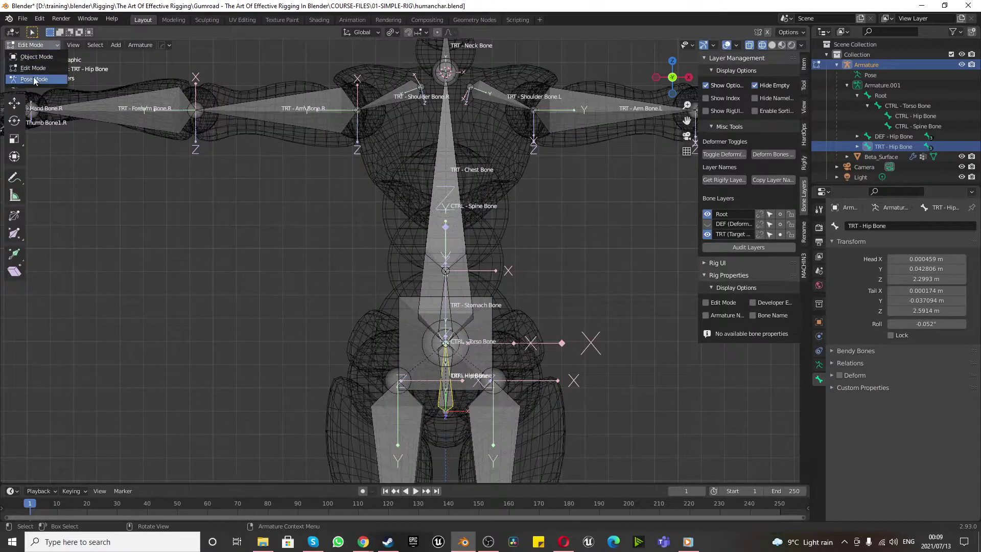
{"action": "left_click", "coordinate": [34, 80]}
{"action": "scroll", "coordinate": [347, 290], "scroll_direction": "down", "scroll_amount": 2}
{"action": "scroll", "coordinate": [421, 275], "scroll_direction": "up", "scroll_amount": 5}
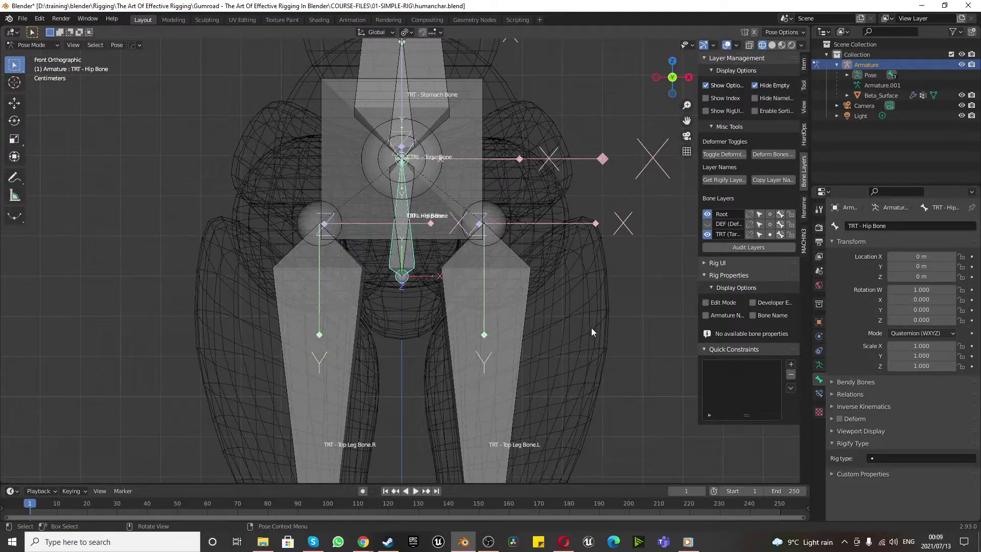
{"action": "key", "text": "r"}
{"action": "scroll", "coordinate": [514, 353], "scroll_direction": "down", "scroll_amount": 6}
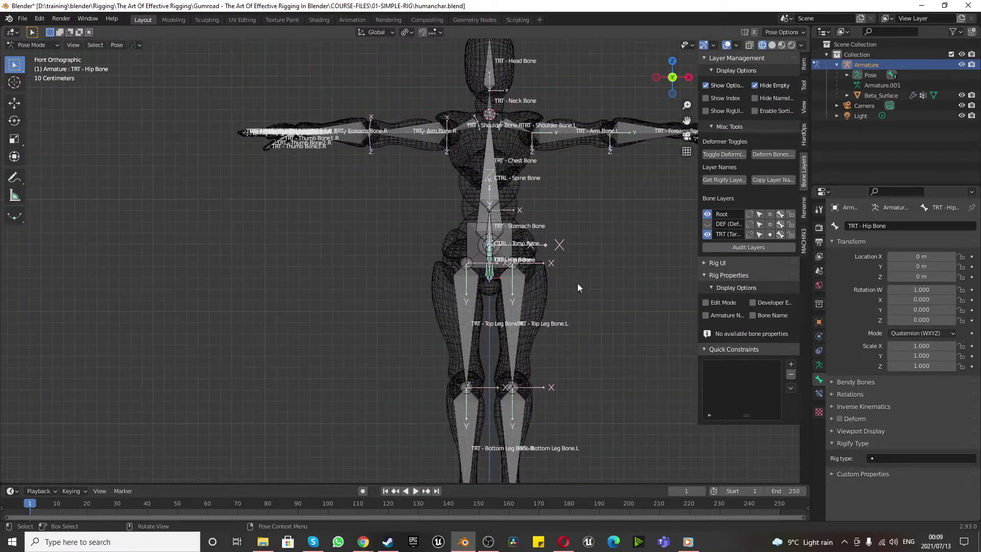
{"action": "key", "text": "Escape"}
{"action": "scroll", "coordinate": [449, 206], "scroll_direction": "up", "scroll_amount": 6}
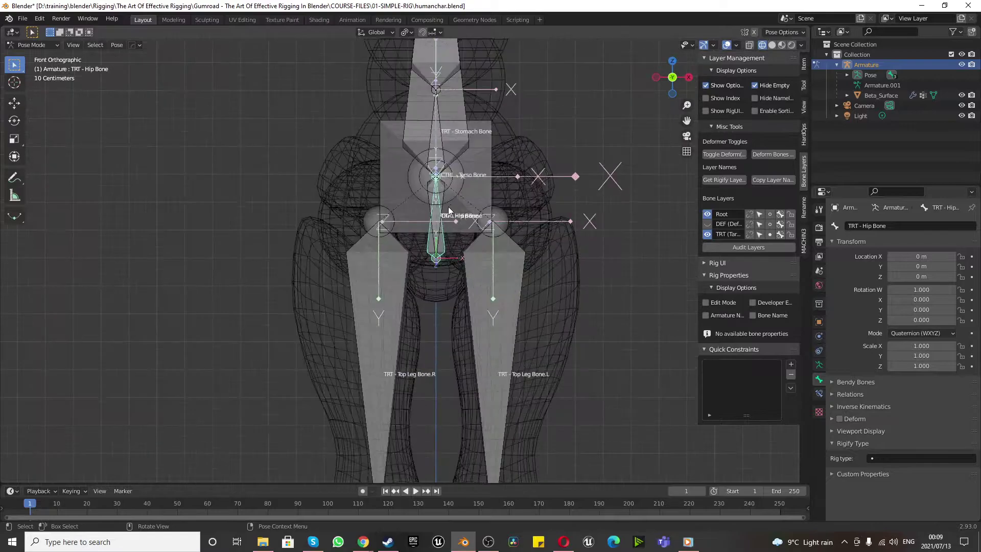
Test-rotate CTRL - Hip Bone without keeping it, then reselect TRT - Hip Bone.
{"action": "left_click", "coordinate": [441, 229]}
{"action": "scroll", "coordinate": [460, 240], "scroll_direction": "down", "scroll_amount": 5}
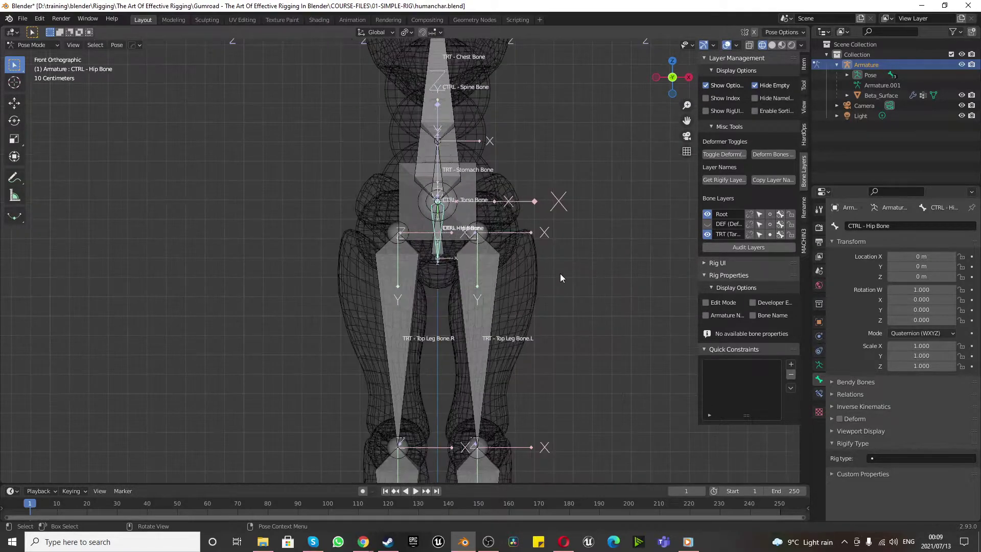
{"action": "key", "text": "r"}
{"action": "key", "text": "Escape"}
{"action": "scroll", "coordinate": [452, 254], "scroll_direction": "up", "scroll_amount": 6}
{"action": "left_click", "coordinate": [440, 296]}
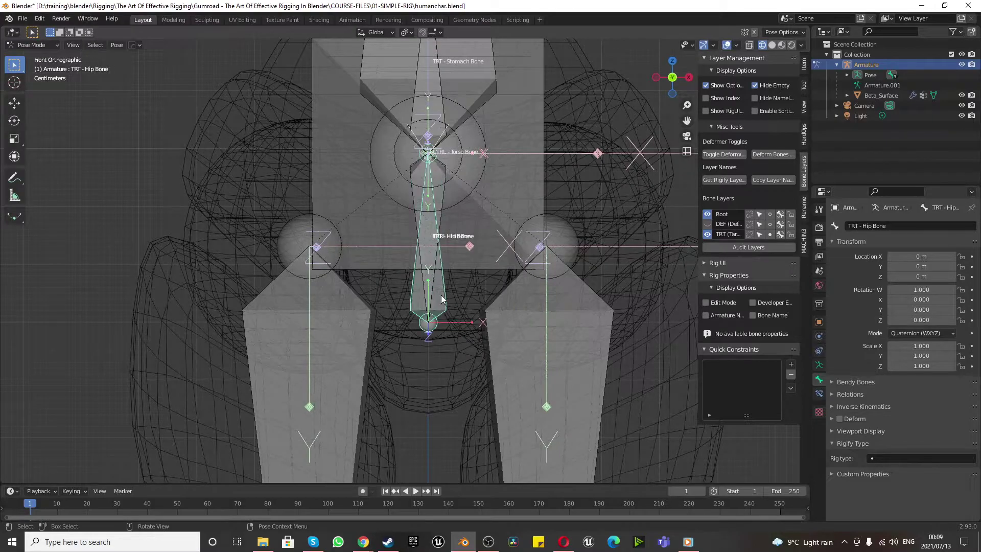
In Edit Mode, parent TRT - Hip Bone and TRT - Stomach Bone to CTRL - Torso Bone with Keep Offset.
{"action": "left_click", "coordinate": [28, 44]}
{"action": "left_click", "coordinate": [32, 68]}
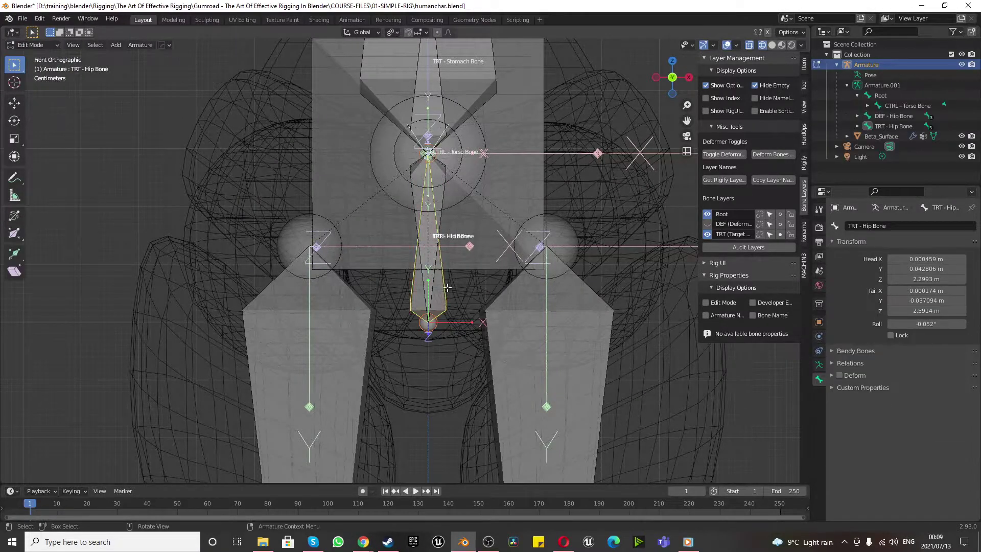
{"action": "left_click", "coordinate": [442, 292]}
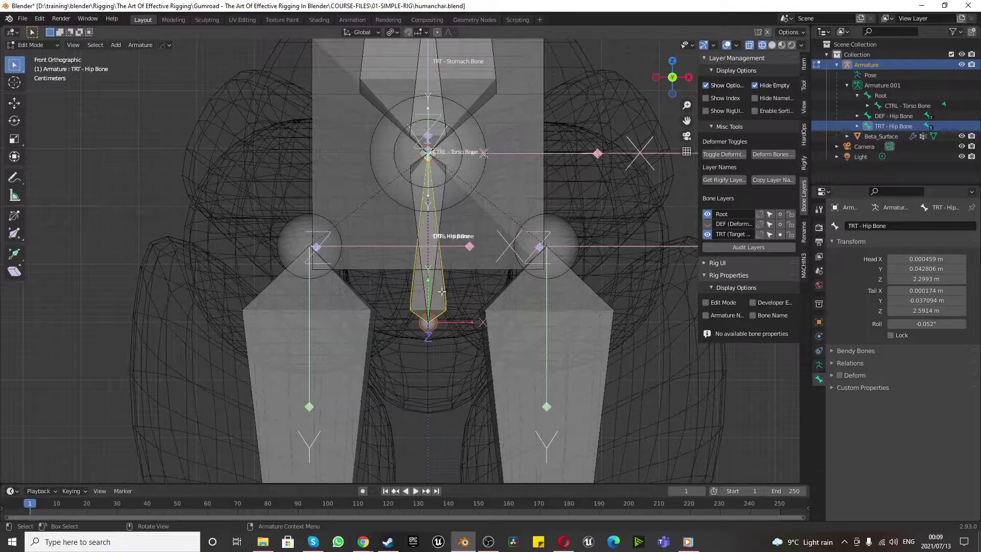
{"action": "scroll", "coordinate": [433, 272], "scroll_direction": "down", "scroll_amount": 2}
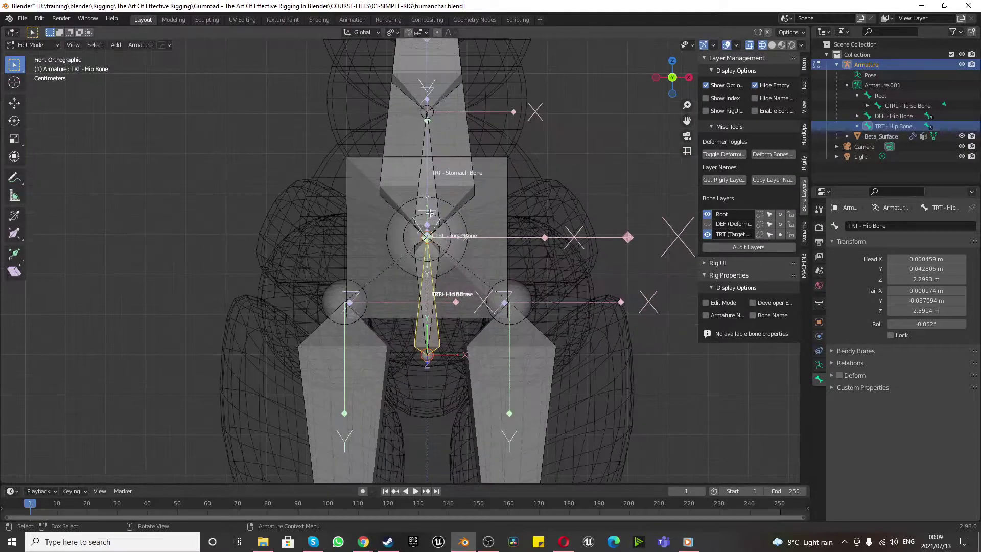
{"action": "left_click", "coordinate": [431, 174]}
{"action": "left_click", "coordinate": [432, 174]}
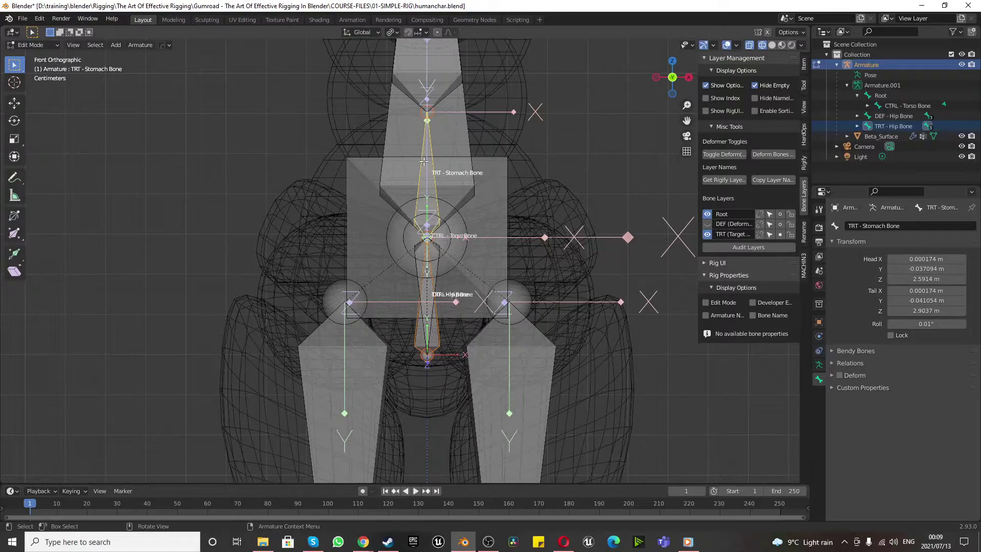
{"action": "left_click", "coordinate": [491, 198]}
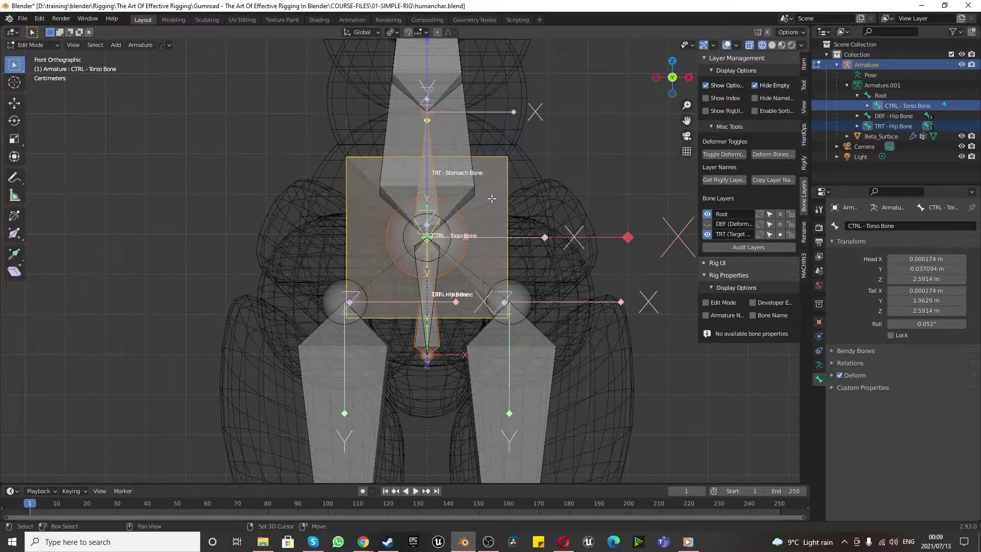
{"action": "key", "text": "ctrl+p"}
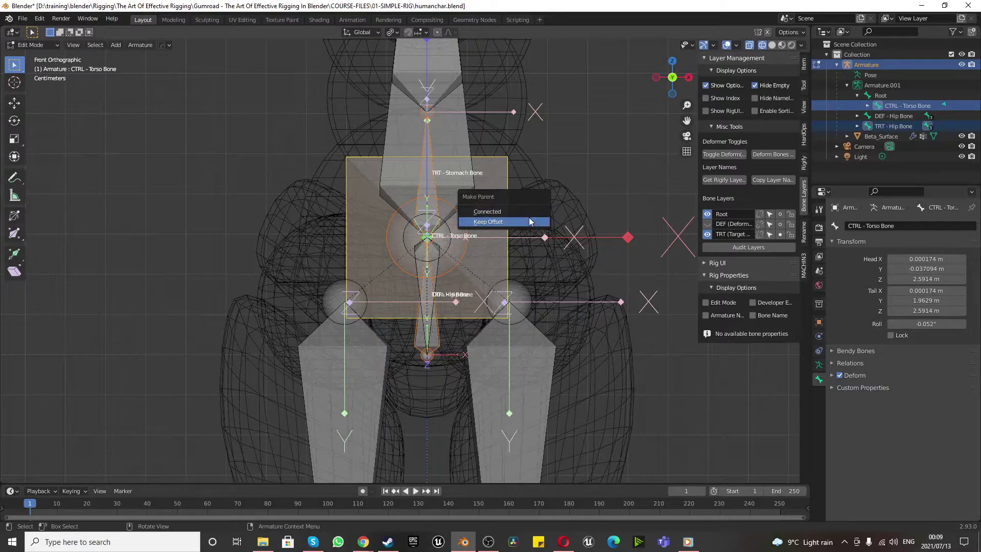
{"action": "left_click", "coordinate": [531, 222]}
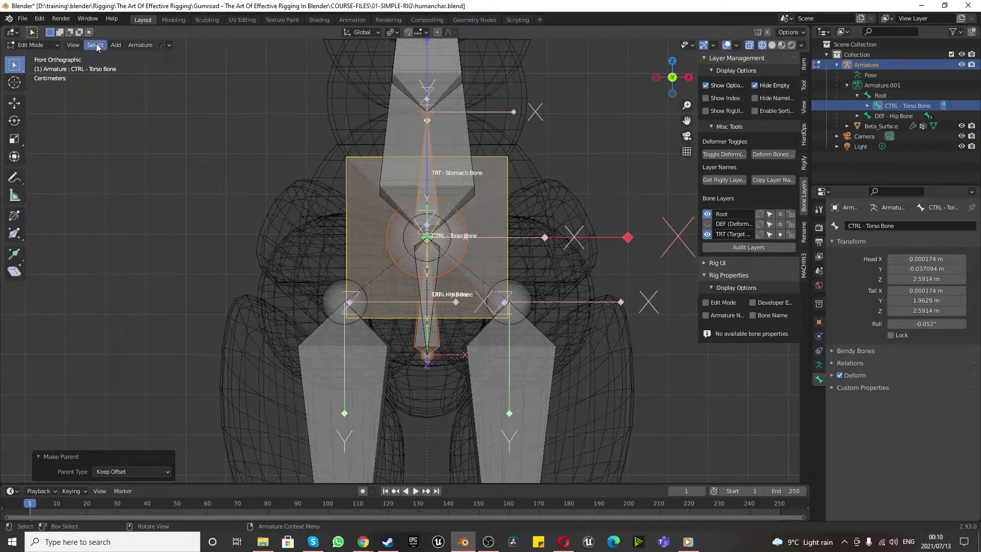
{"action": "left_click", "coordinate": [26, 45]}
{"action": "left_click", "coordinate": [33, 78]}
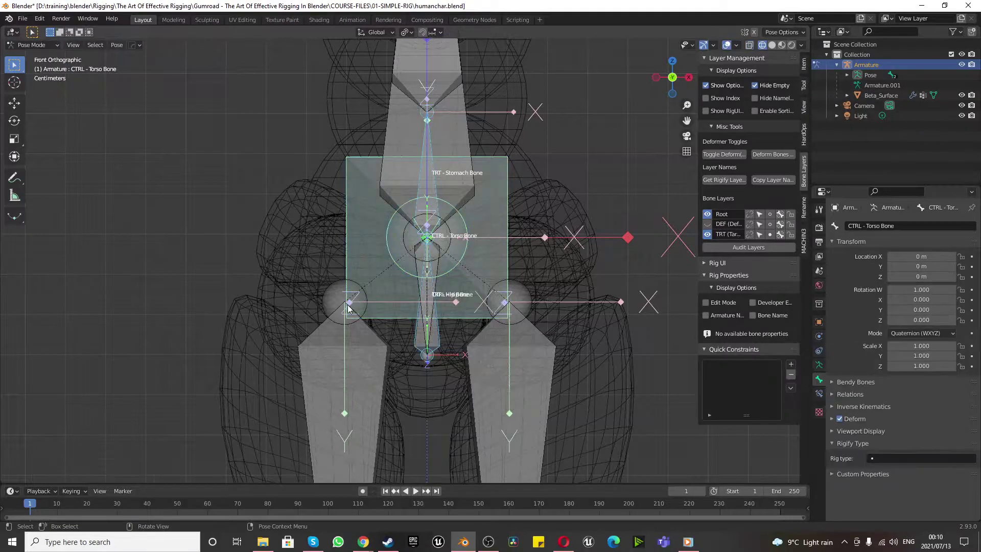
{"action": "left_click", "coordinate": [422, 346]}
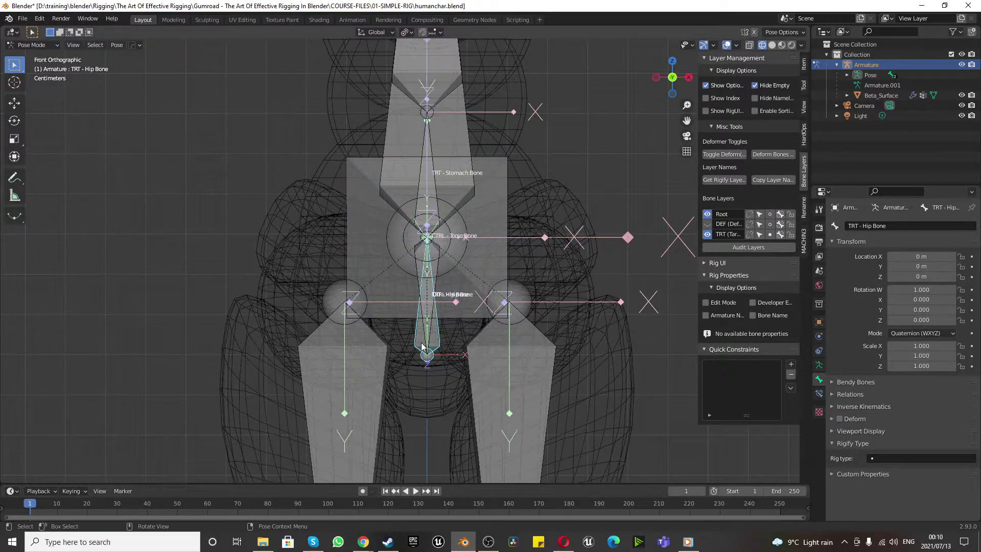
{"action": "left_click", "coordinate": [427, 313]}
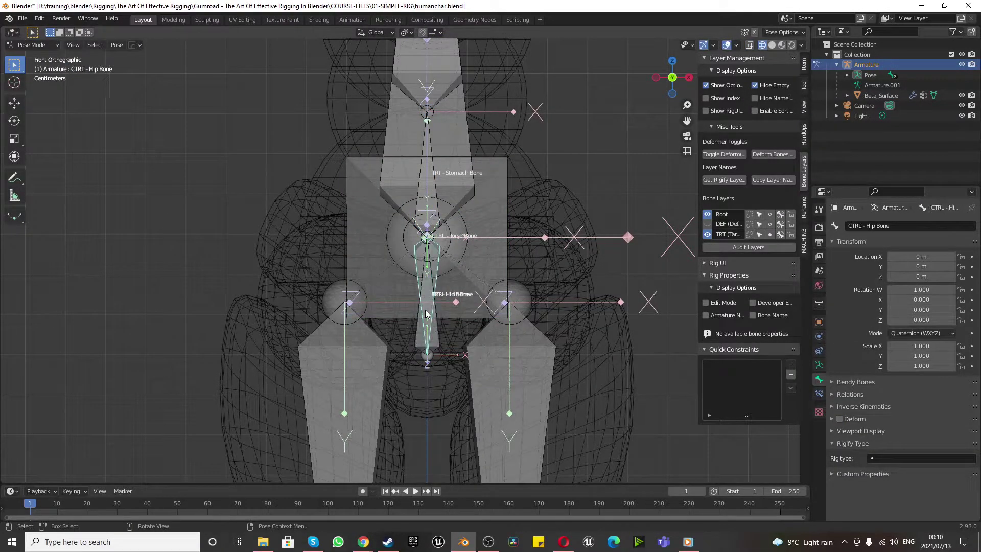
{"action": "scroll", "coordinate": [498, 342], "scroll_direction": "down", "scroll_amount": 3}
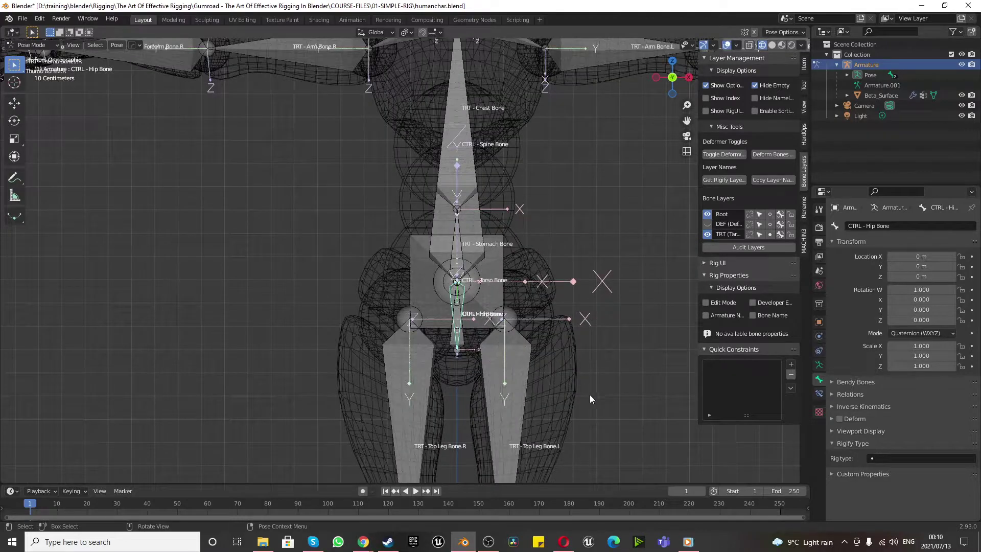
{"action": "key", "text": "r"}
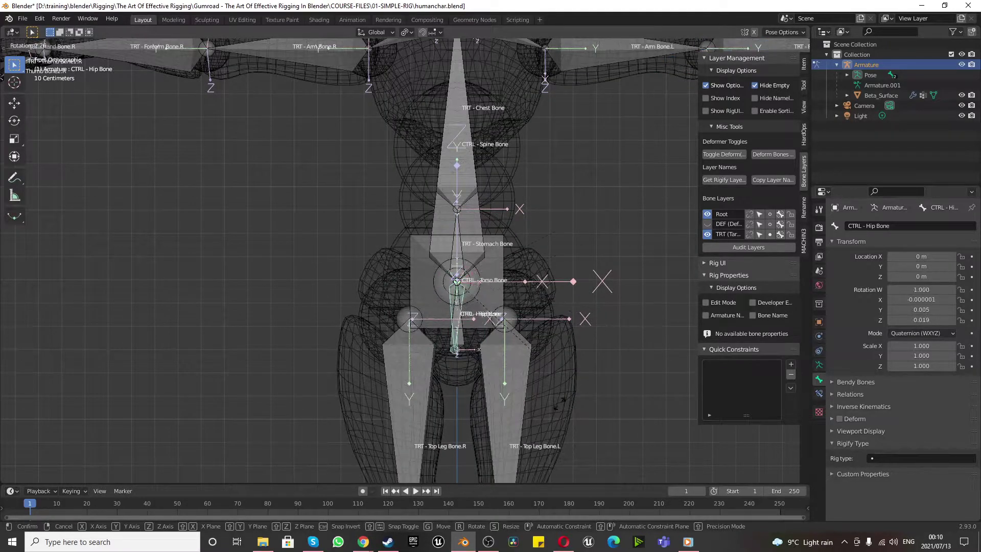
{"action": "right_click", "coordinate": [341, 432]}
{"action": "scroll", "coordinate": [464, 338], "scroll_direction": "up", "scroll_amount": 3}
{"action": "left_click", "coordinate": [464, 336]}
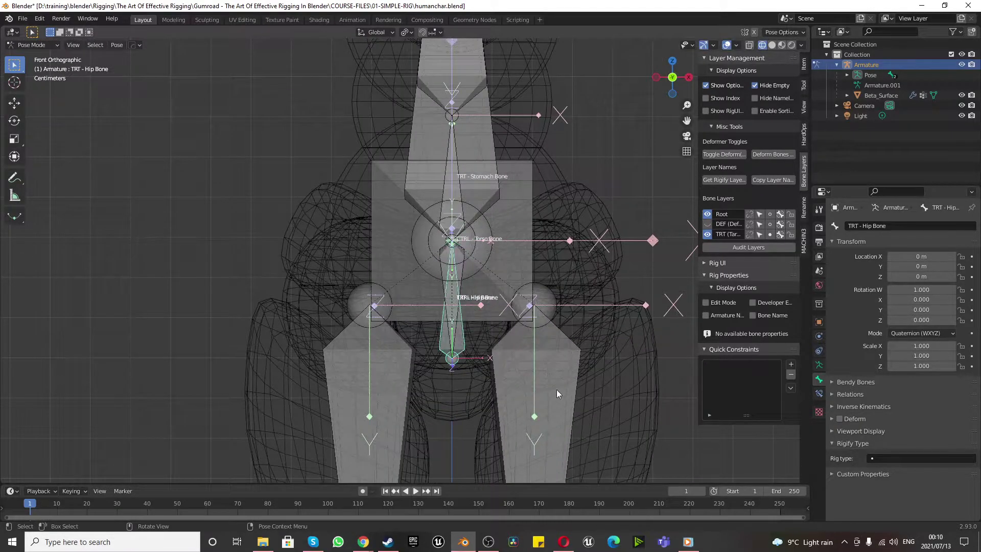
{"action": "middle_click_drag", "start_coordinate": [556, 390], "coordinate": [489, 370]}
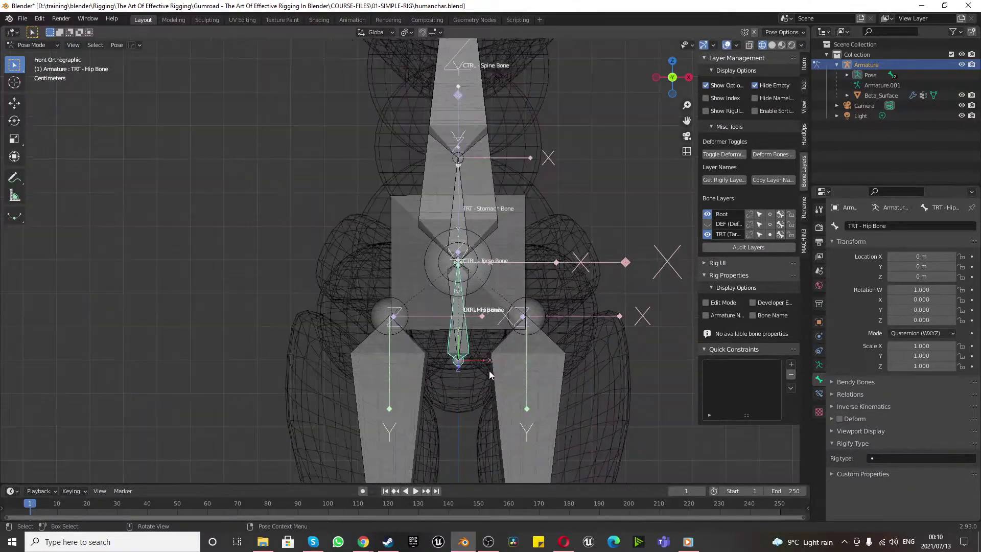
{"action": "scroll", "coordinate": [489, 370], "scroll_direction": "down", "scroll_amount": 4}
{"action": "key", "text": "r"}
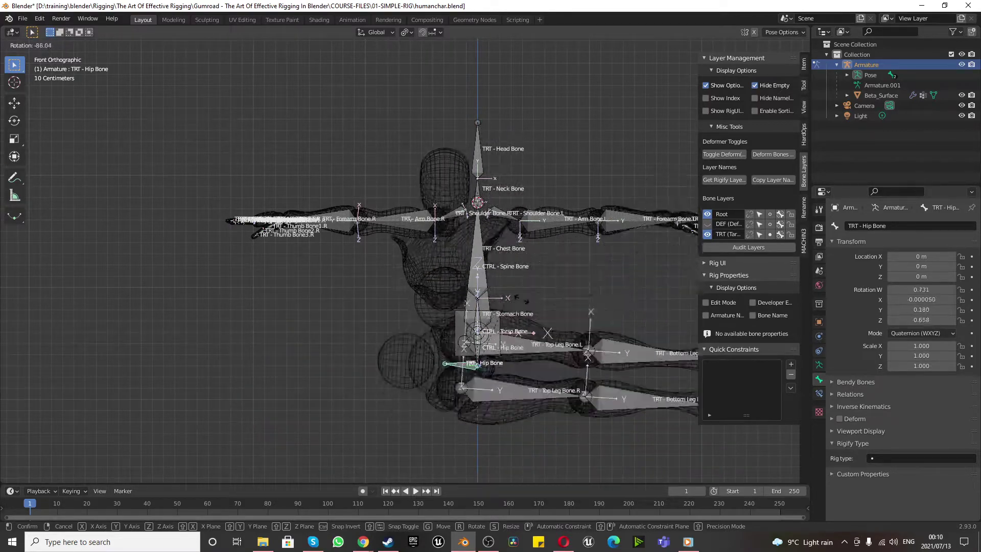
{"action": "key", "text": "Escape"}
{"action": "scroll", "coordinate": [531, 355], "scroll_direction": "down", "scroll_amount": 5}
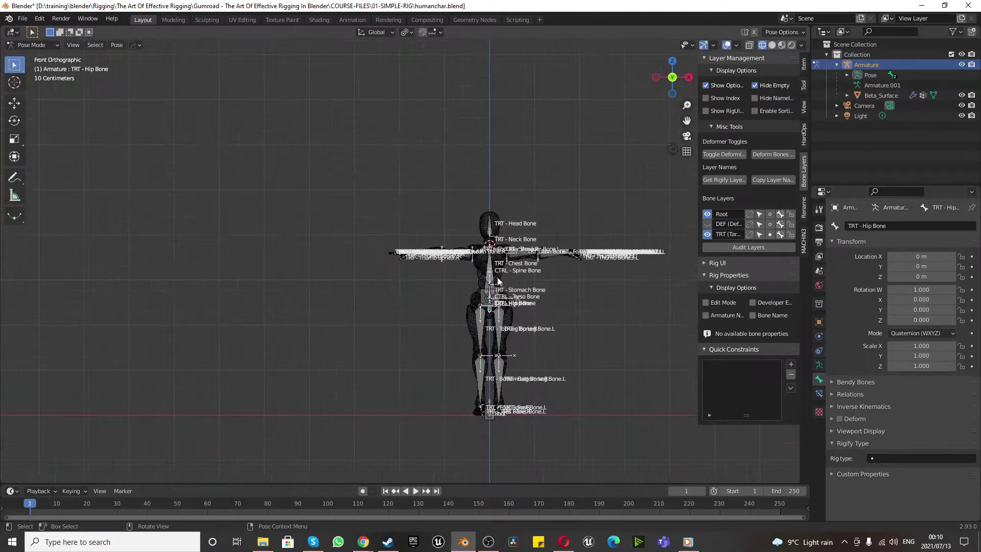
{"action": "scroll", "coordinate": [498, 277], "scroll_direction": "up", "scroll_amount": 6}
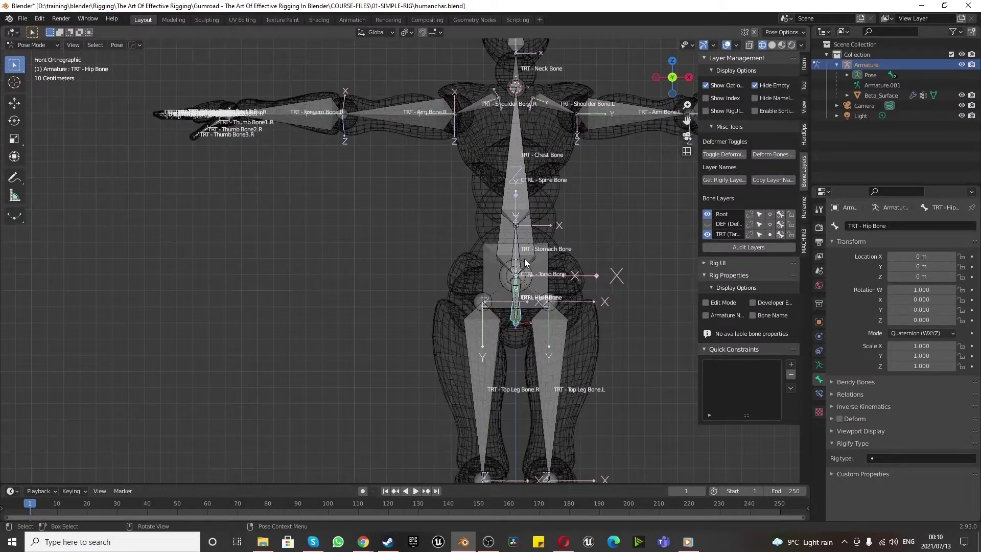
{"action": "key", "text": "KP_3"}
{"action": "scroll", "coordinate": [410, 173], "scroll_direction": "up", "scroll_amount": 1}
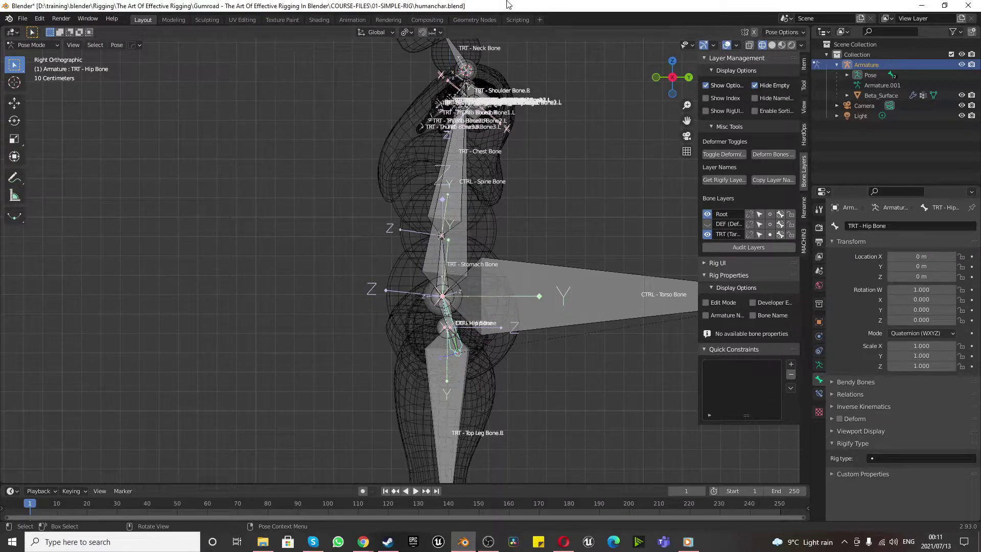
{"action": "key", "text": "KP_4"}
{"action": "key", "text": "KP_4"}
{"action": "key", "text": "KP_4"}
{"action": "key", "text": "KP_4"}
{"action": "key", "text": "KP_4"}
{"action": "key", "text": "KP_1"}
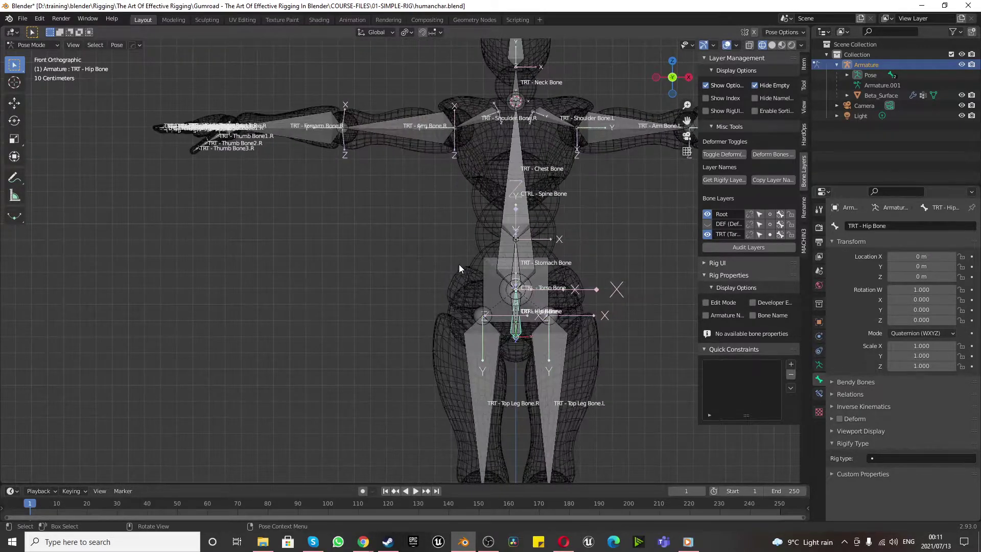
{"action": "scroll", "coordinate": [460, 264], "scroll_direction": "up", "scroll_amount": 7}
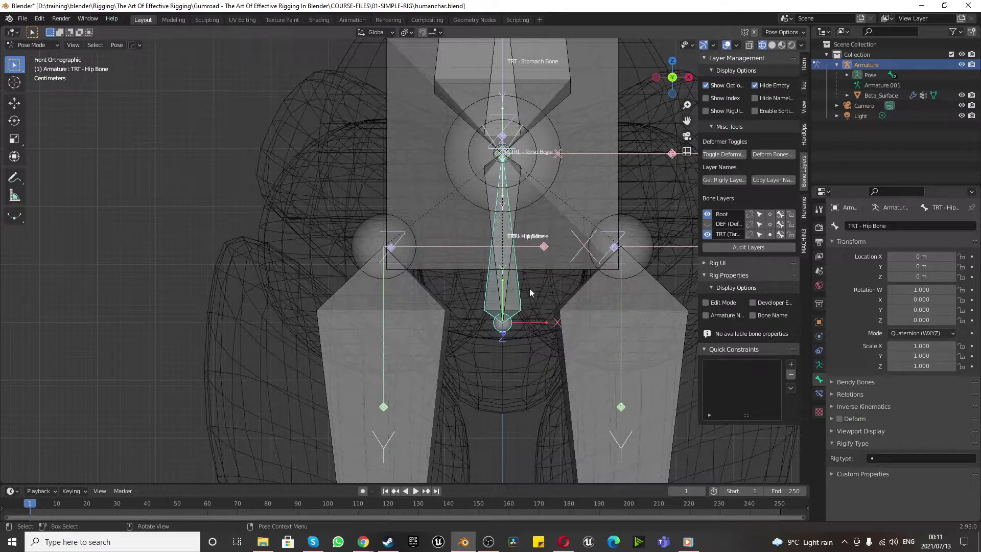
{"action": "left_click", "coordinate": [501, 263]}
{"action": "scroll", "coordinate": [537, 295], "scroll_direction": "down", "scroll_amount": 2}
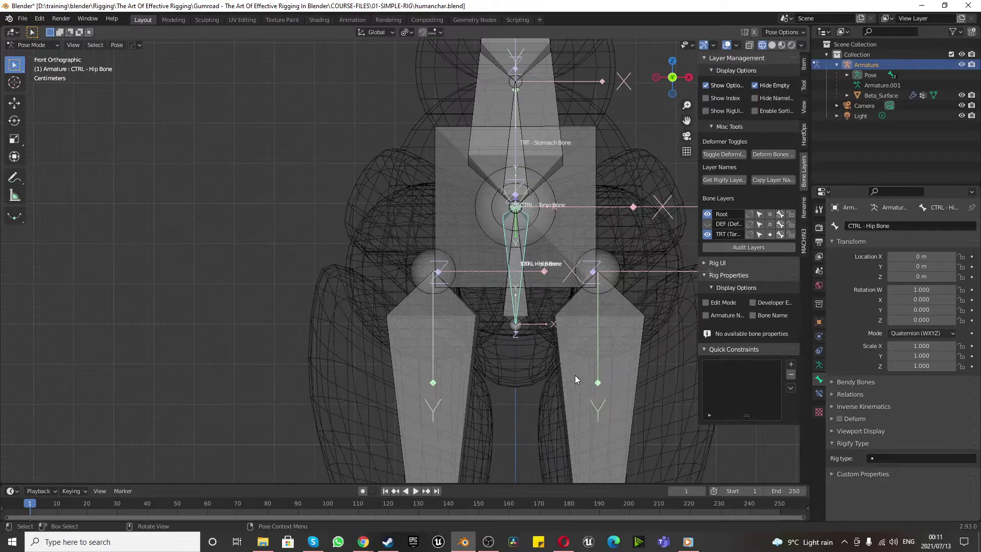
In Edit Mode, parent TRT - Hip Bone to CTRL - Hip Bone with Keep Offset.
{"action": "key", "text": "r"}
{"action": "right_click", "coordinate": [556, 347]}
{"action": "left_click", "coordinate": [23, 45]}
{"action": "left_click", "coordinate": [30, 68]}
{"action": "scroll", "coordinate": [520, 265], "scroll_direction": "up", "scroll_amount": 3}
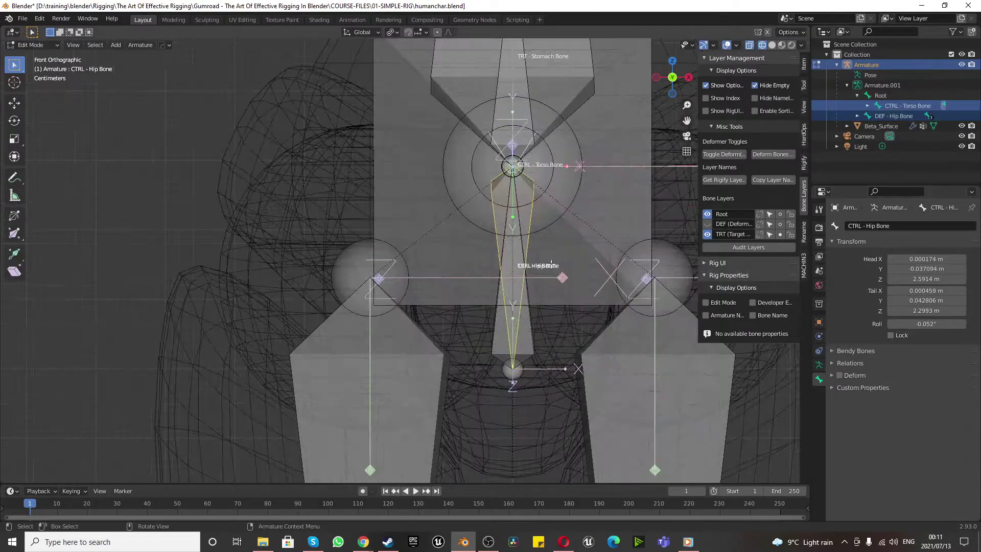
{"action": "left_click", "coordinate": [528, 343]}
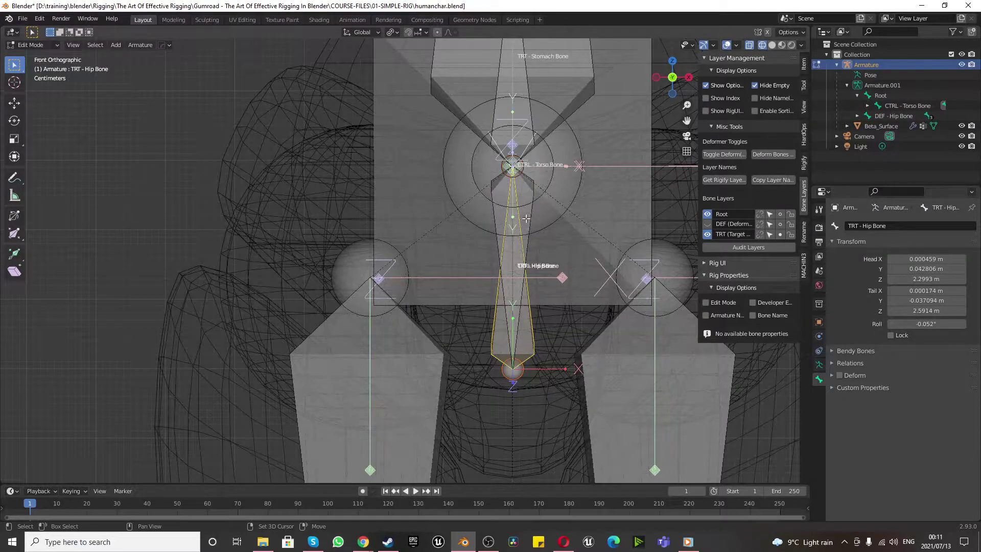
{"action": "left_click", "coordinate": [526, 219], "text": "shift"}
{"action": "left_click", "coordinate": [500, 350], "text": "shift"}
{"action": "left_click", "coordinate": [499, 246], "text": "shift"}
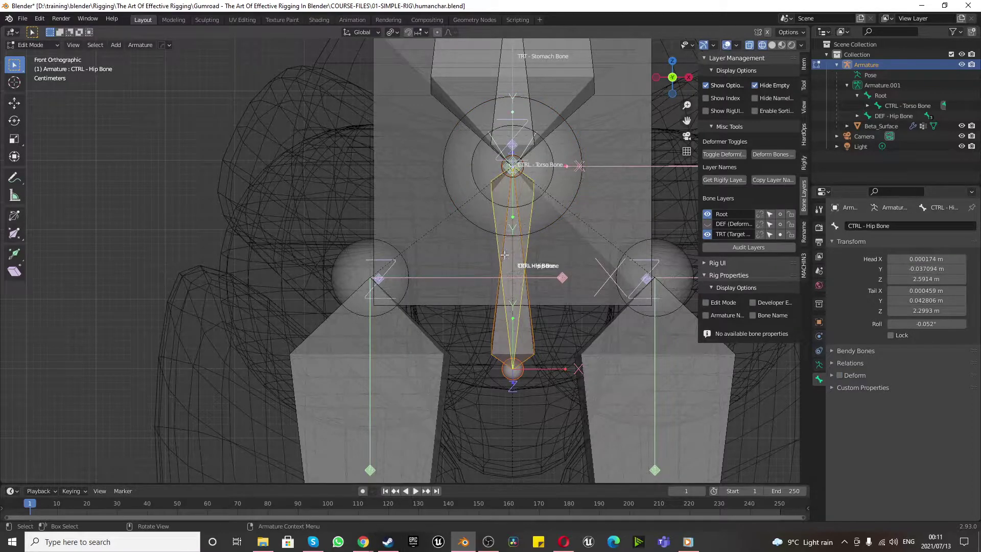
{"action": "key", "text": "ctrl+p"}
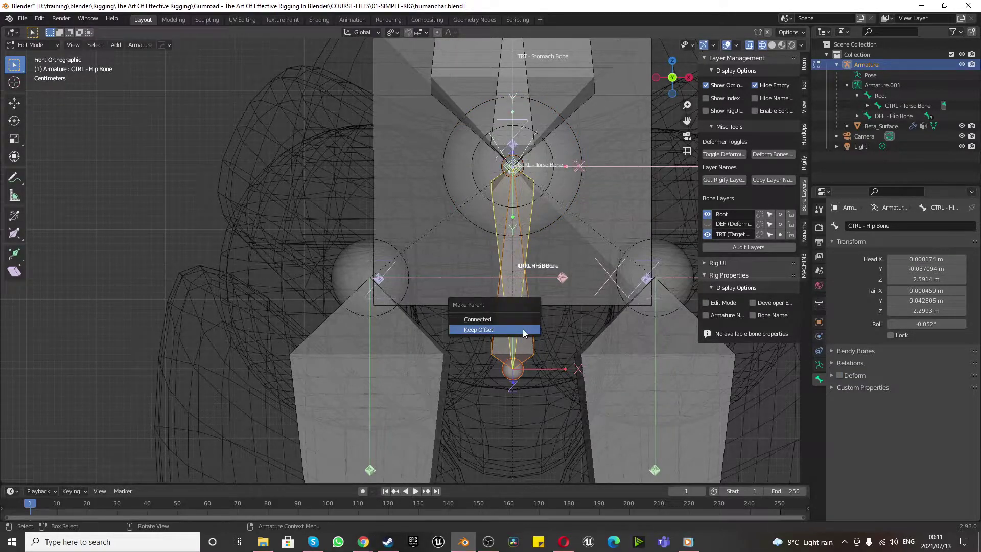
{"action": "left_click", "coordinate": [523, 329]}
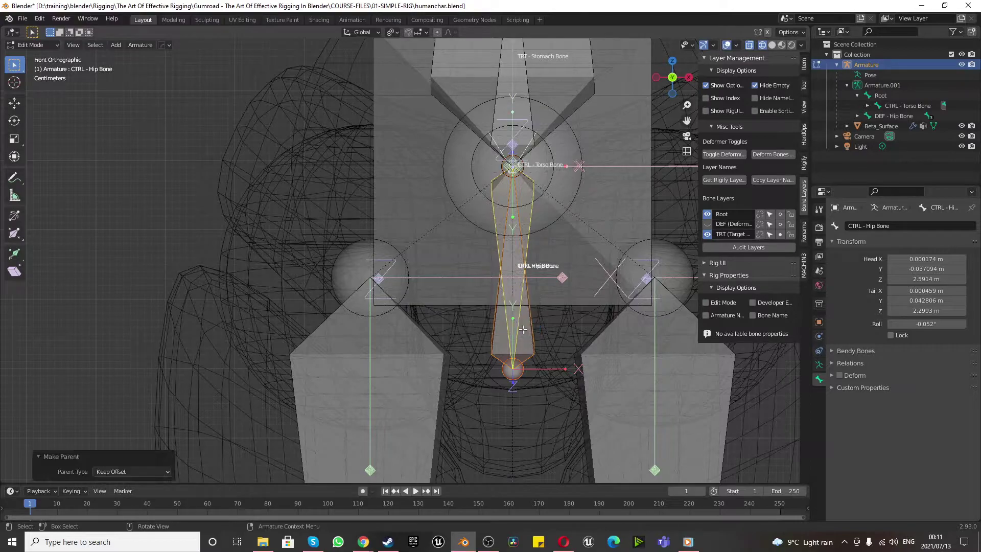
Return to Pose Mode and test-rotate CTRL - Hip Bone, cancelling back to rest.
{"action": "left_click", "coordinate": [18, 46]}
{"action": "left_click", "coordinate": [34, 80]}
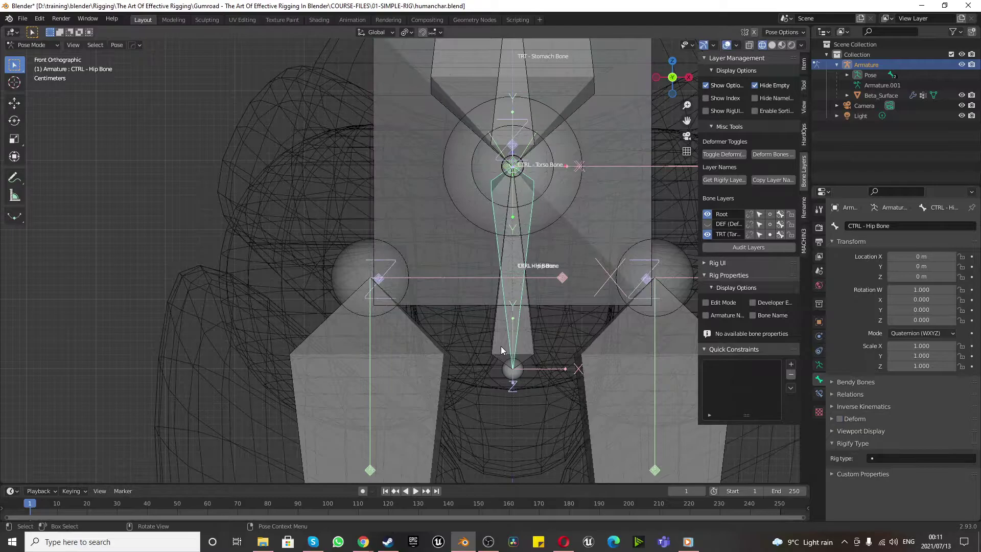
{"action": "scroll", "coordinate": [502, 352], "scroll_direction": "down", "scroll_amount": 7}
{"action": "scroll", "coordinate": [505, 355], "scroll_direction": "down", "scroll_amount": 1}
{"action": "key", "text": "r"}
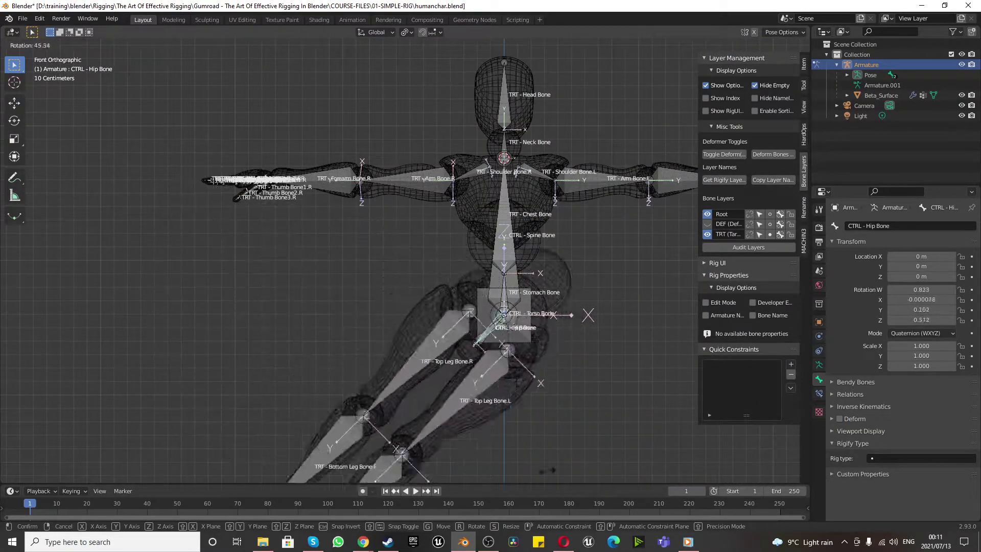
{"action": "key", "text": "Escape"}
{"action": "middle_click_drag", "start_coordinate": [530, 346], "coordinate": [532, 281], "text": "shift"}
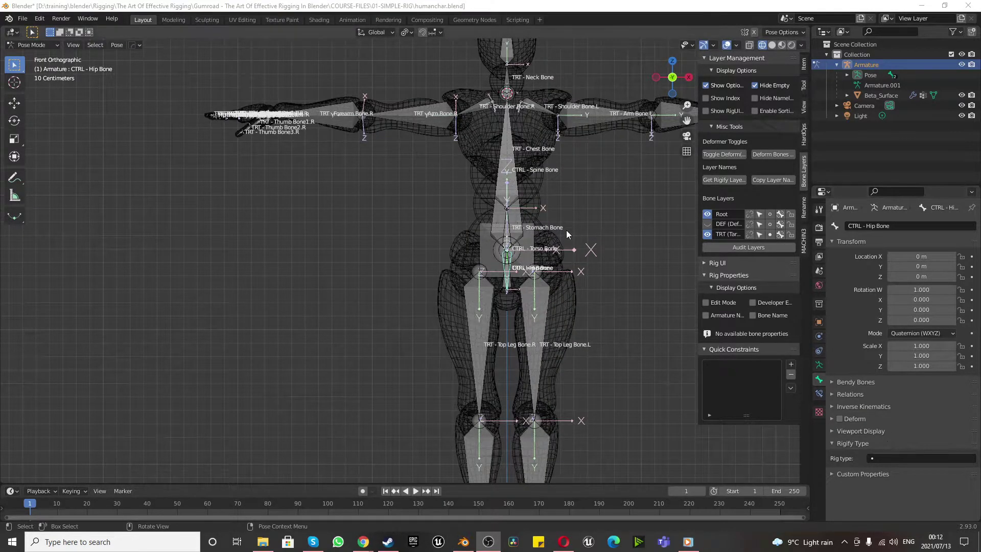
Add a Copy Rotation constraint to TRT - Stomach Bone targeting CTRL - Spine Bone.
{"action": "left_click", "coordinate": [31, 45]}
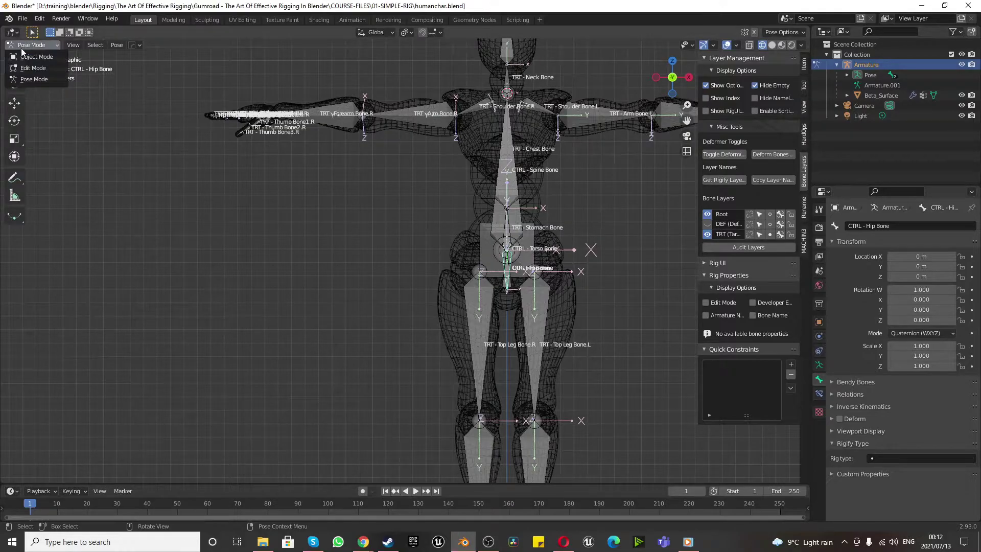
{"action": "left_click", "coordinate": [34, 79]}
{"action": "scroll", "coordinate": [522, 233], "scroll_direction": "up", "scroll_amount": 4}
{"action": "scroll", "coordinate": [511, 293], "scroll_direction": "up", "scroll_amount": 2}
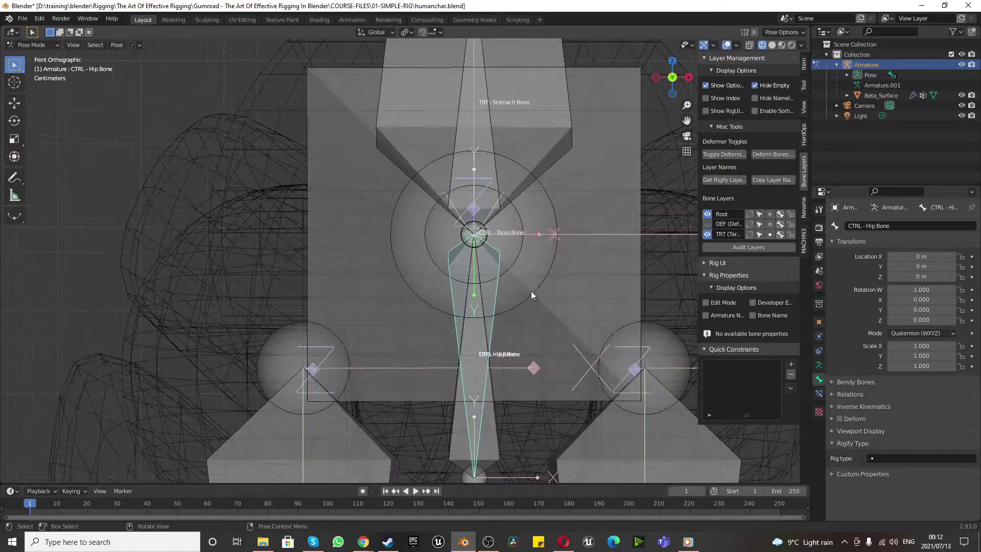
{"action": "scroll", "coordinate": [532, 291], "scroll_direction": "down", "scroll_amount": 5}
{"action": "scroll", "coordinate": [493, 252], "scroll_direction": "up", "scroll_amount": 3}
{"action": "left_click", "coordinate": [498, 272]}
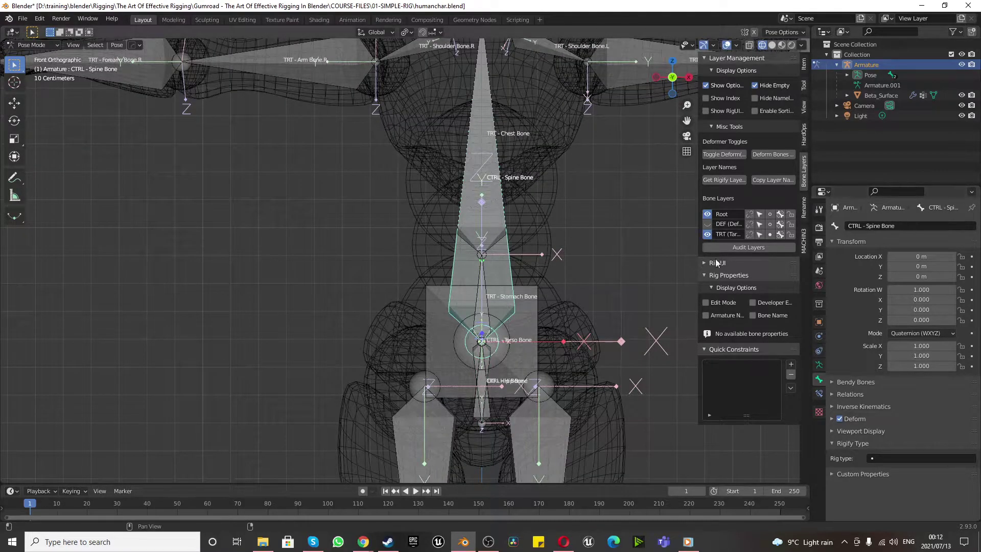
{"action": "scroll", "coordinate": [468, 264], "scroll_direction": "up", "scroll_amount": 2}
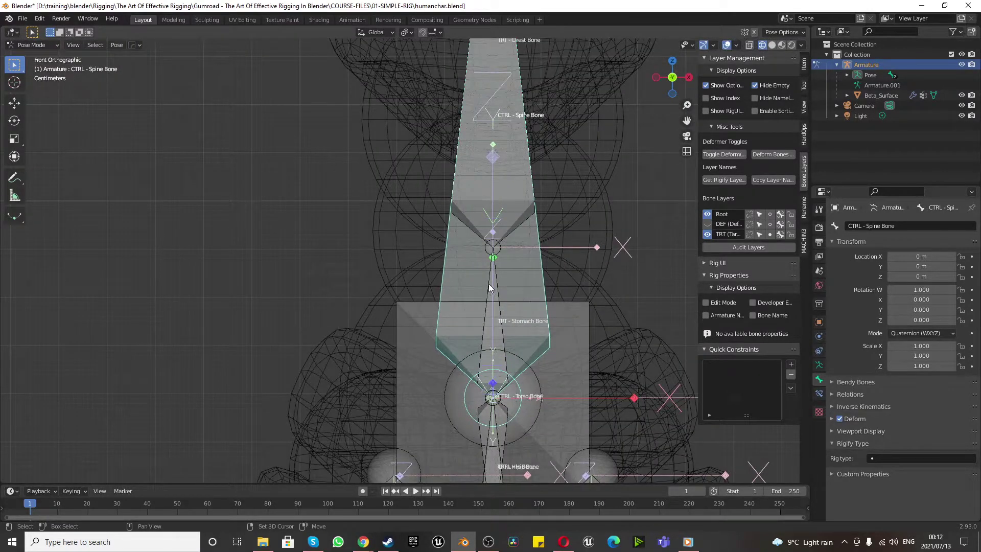
{"action": "left_click", "coordinate": [489, 287]}
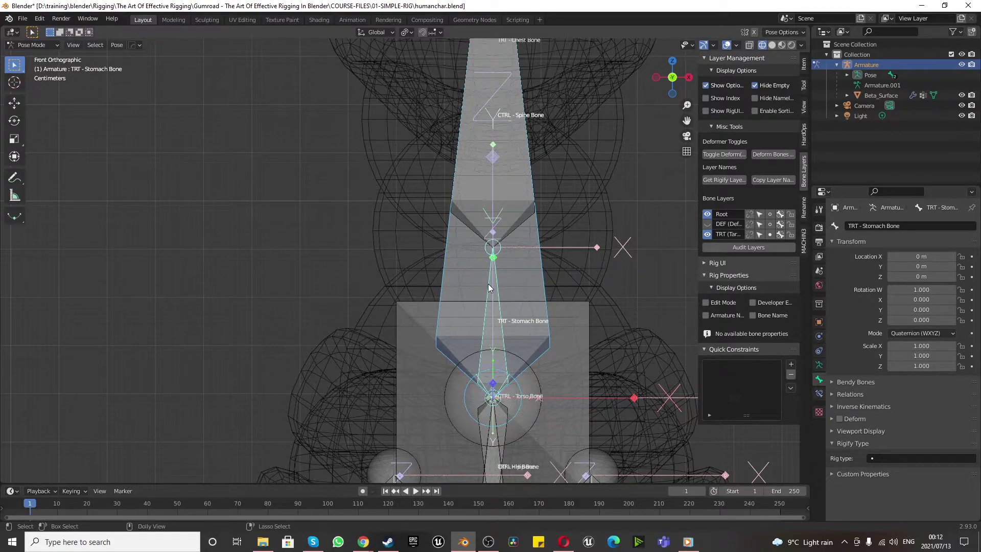
{"action": "key", "text": "ctrl+shift+c"}
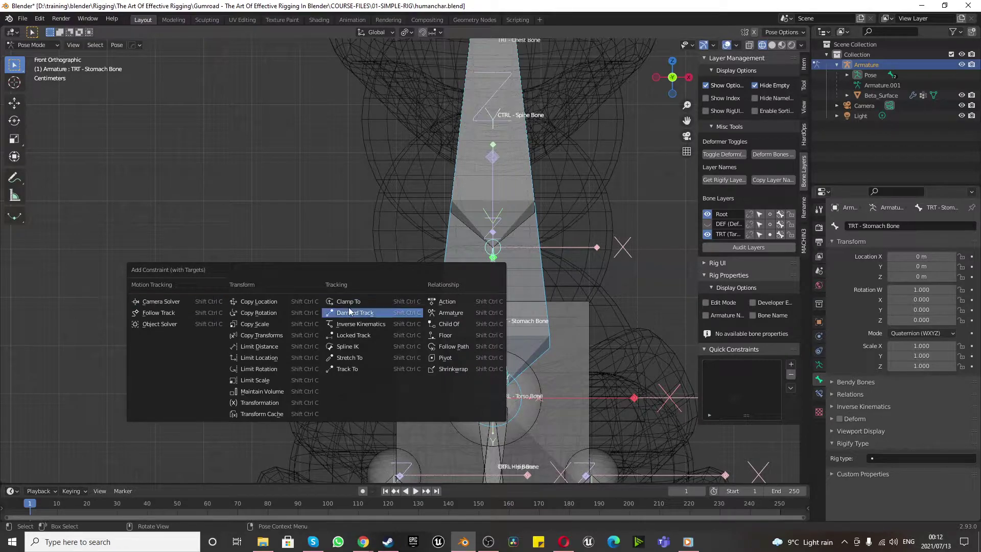
{"action": "left_click", "coordinate": [281, 312]}
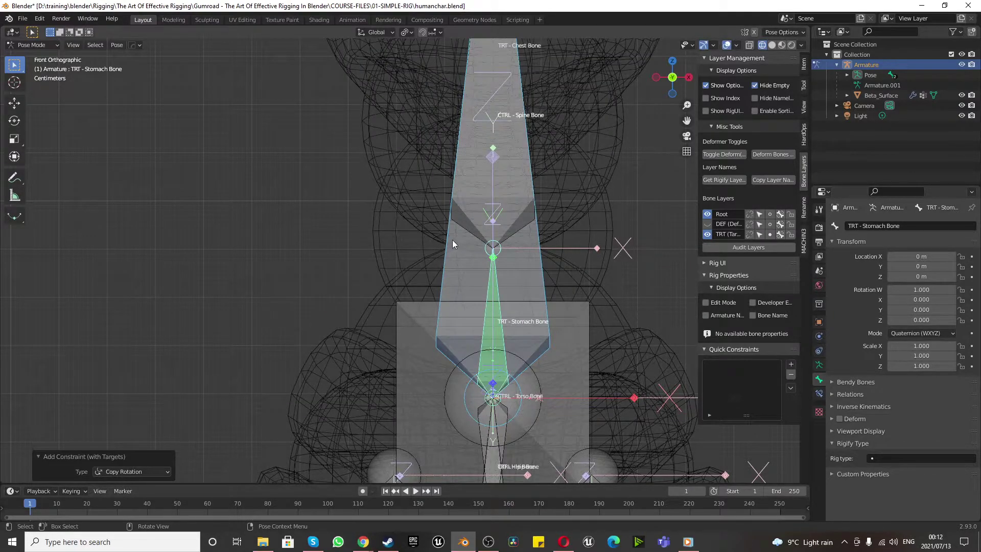
Add a Copy Rotation constraint to TRT - Chest Bone targeting CTRL - Spine Bone.
{"action": "left_click", "coordinate": [489, 258]}
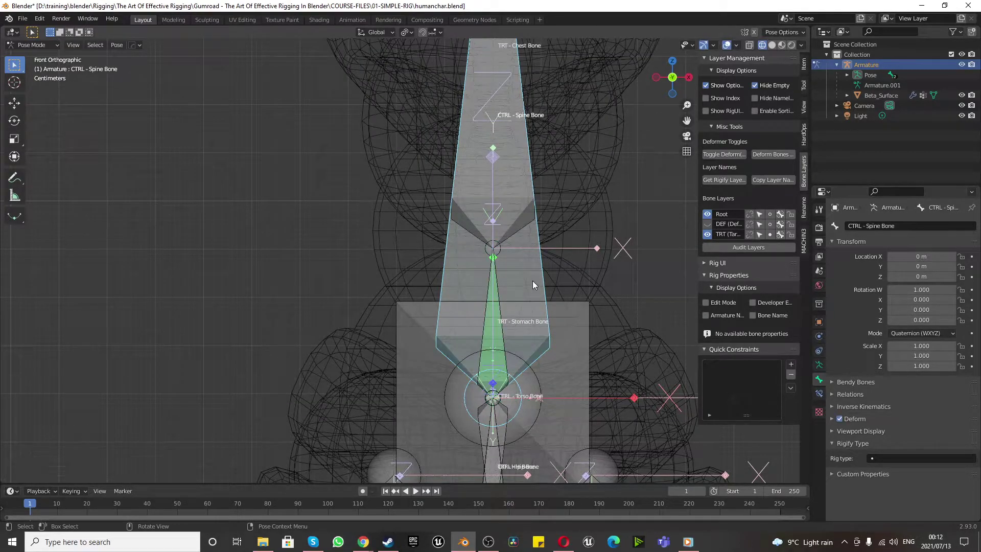
{"action": "left_click", "coordinate": [471, 187]}
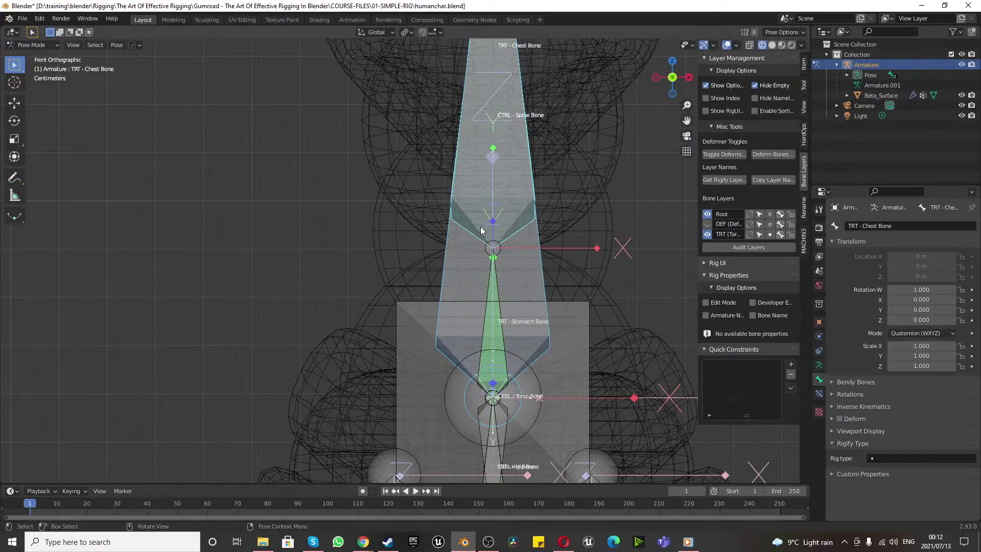
{"action": "key", "text": "shift+ctrl+c"}
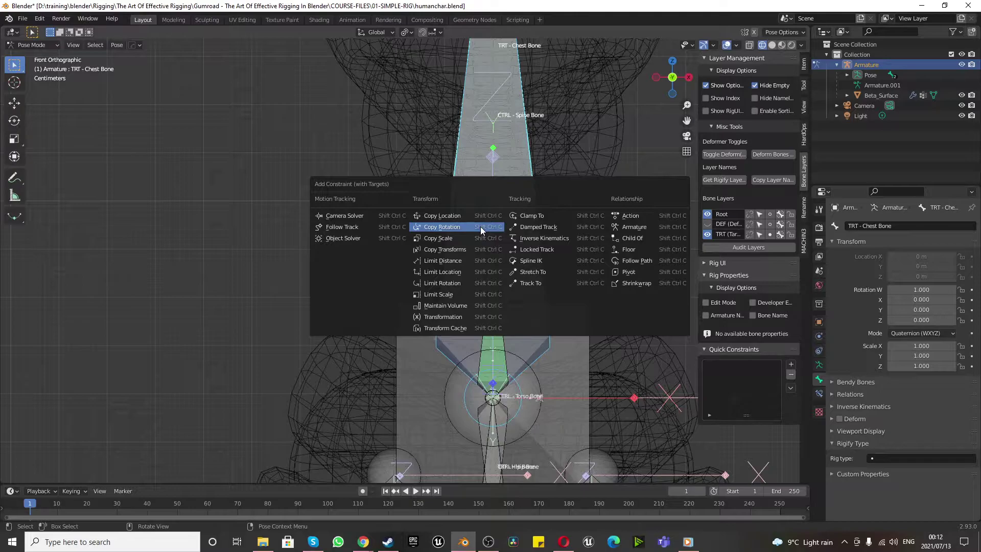
{"action": "left_click", "coordinate": [480, 226]}
{"action": "scroll", "coordinate": [493, 261], "scroll_direction": "down", "scroll_amount": 5}
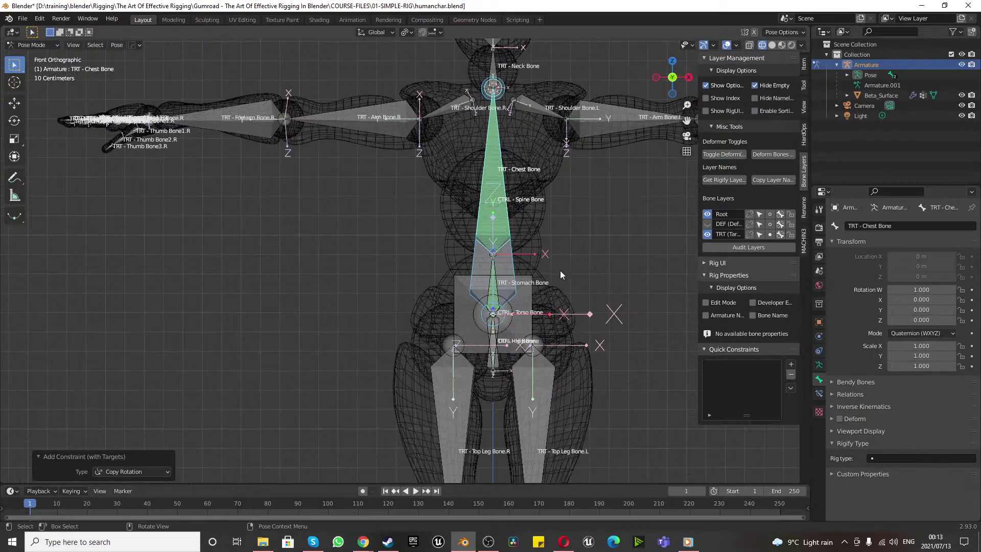
{"action": "scroll", "coordinate": [512, 274], "scroll_direction": "up", "scroll_amount": 5}
Set the stomach bone's Copy Rotation to Local Space target and owner, Mix Offset (Legacy).
{"action": "left_click", "coordinate": [492, 284]}
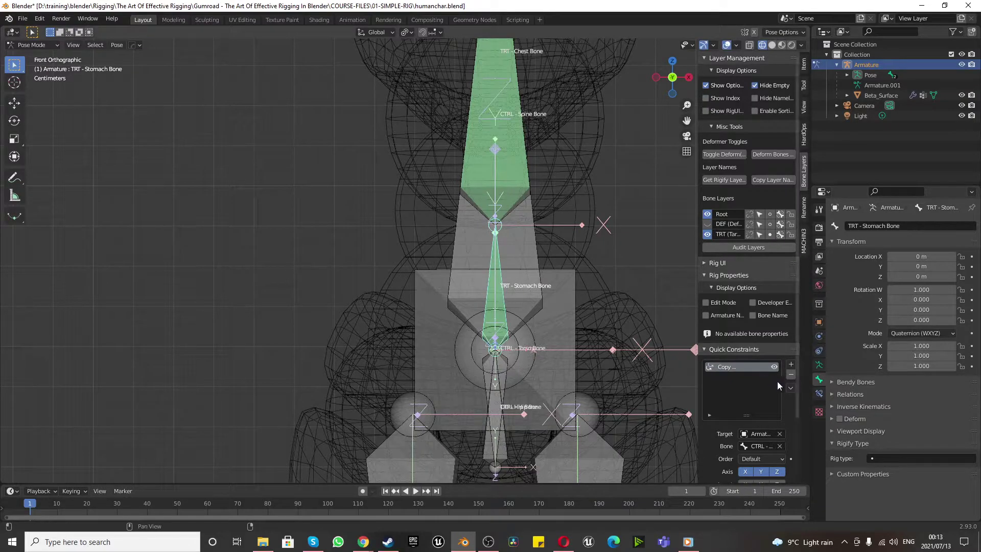
{"action": "left_click", "coordinate": [820, 366]}
{"action": "left_click", "coordinate": [820, 381]}
{"action": "left_click", "coordinate": [819, 393]}
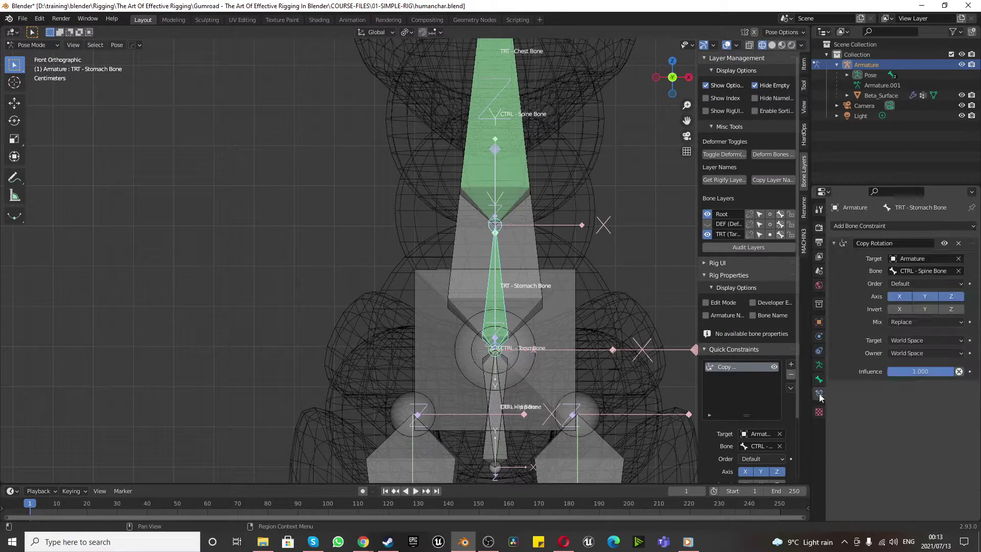
{"action": "left_click", "coordinate": [931, 340]}
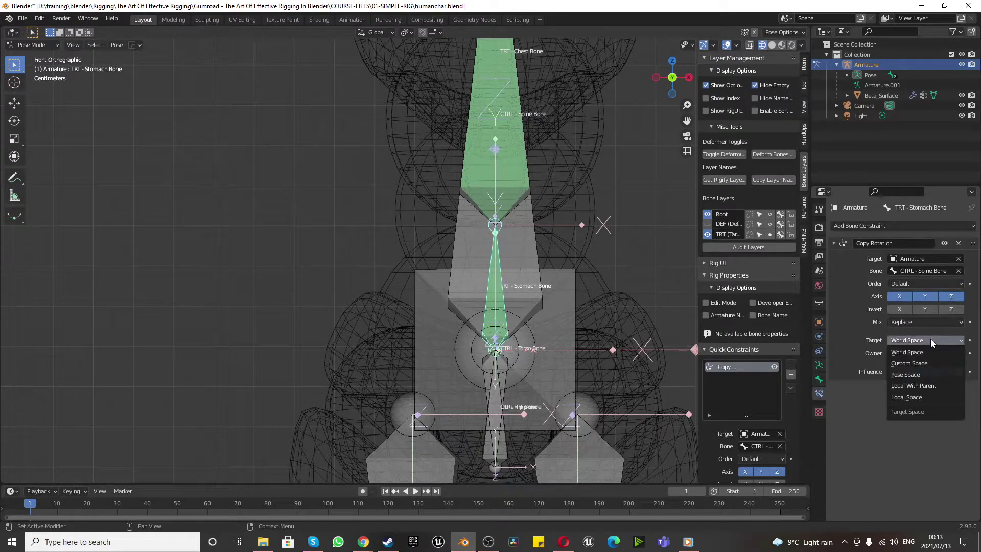
{"action": "left_click", "coordinate": [908, 397]}
{"action": "left_click", "coordinate": [908, 354]}
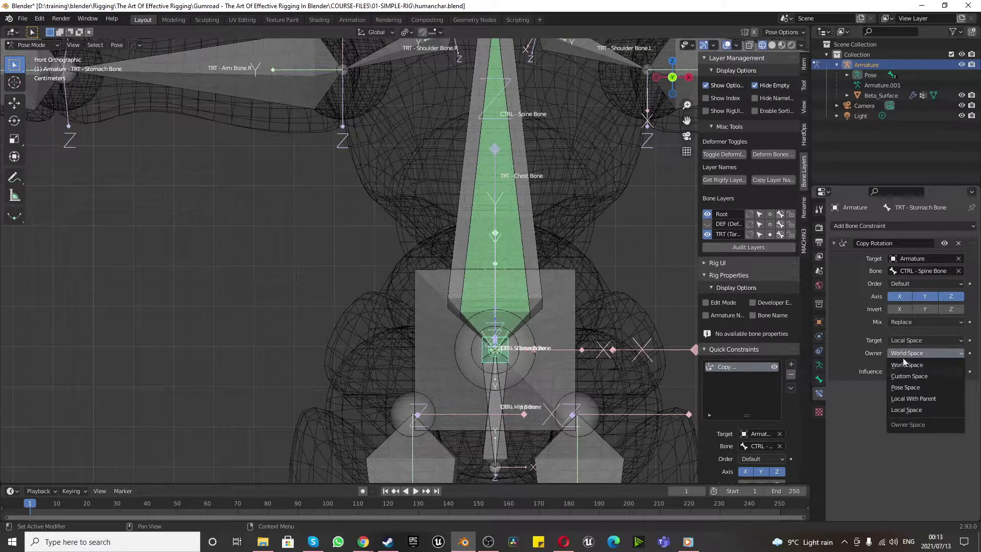
{"action": "left_click", "coordinate": [903, 409]}
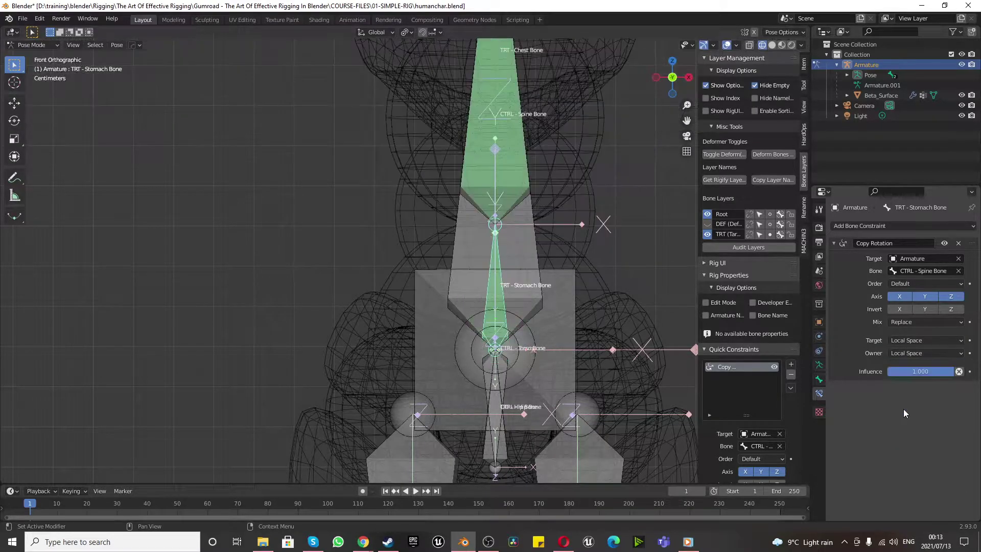
{"action": "left_click", "coordinate": [907, 281]}
{"action": "left_click", "coordinate": [906, 282]}
{"action": "left_click", "coordinate": [906, 322]}
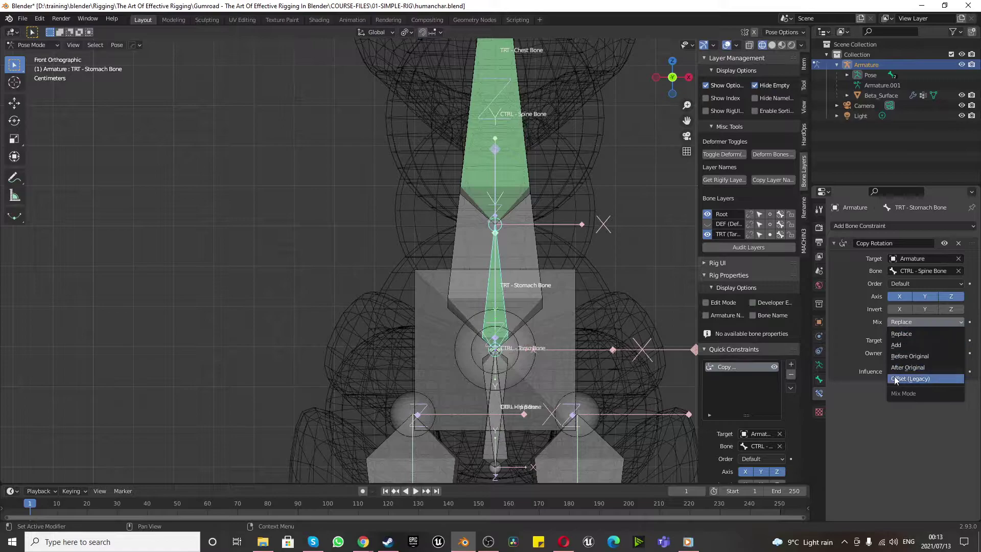
{"action": "left_click", "coordinate": [895, 380]}
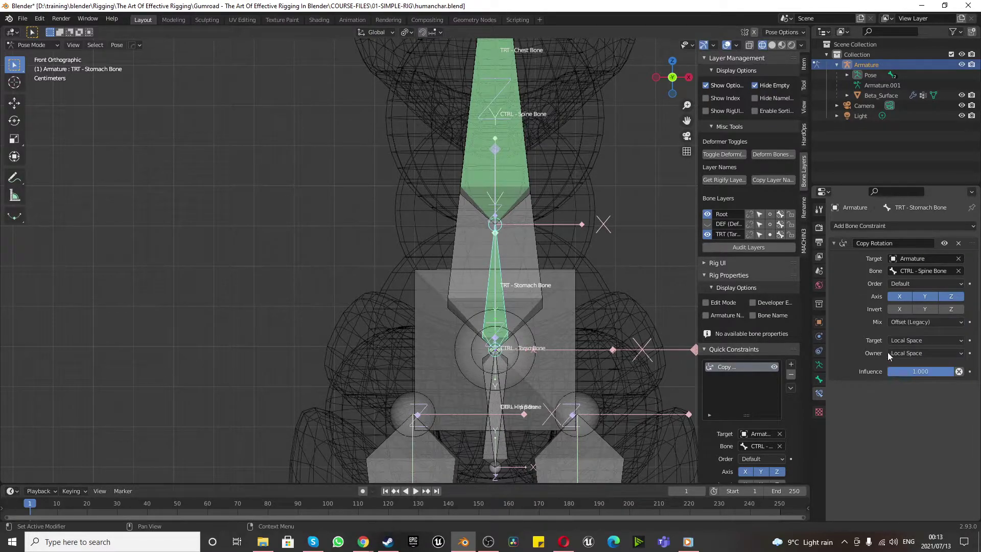
Set the chest bone's Copy Rotation to Local Space target and owner, Mix Offset (Legacy).
{"action": "left_click", "coordinate": [474, 180]}
{"action": "left_click", "coordinate": [912, 341]}
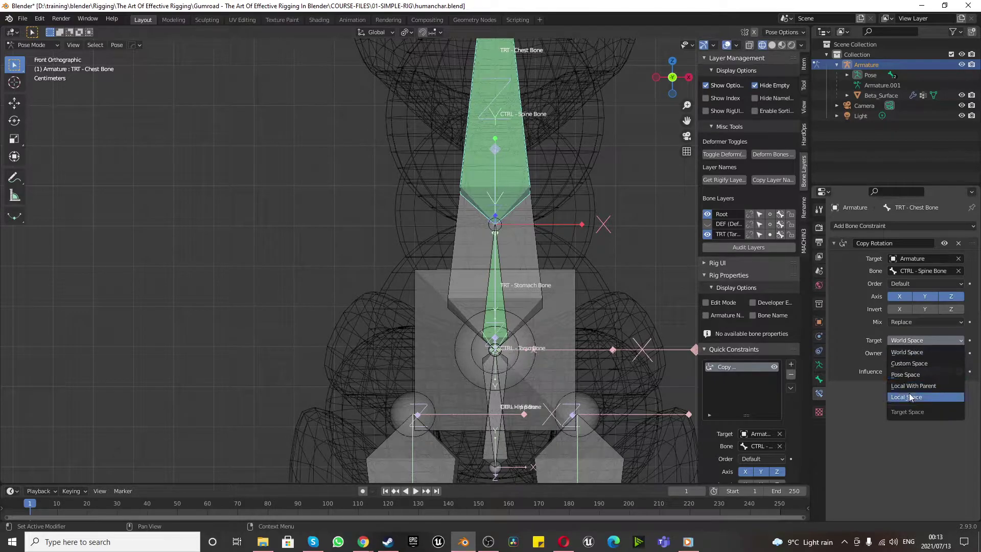
{"action": "left_click", "coordinate": [909, 396]}
{"action": "left_click", "coordinate": [908, 353]}
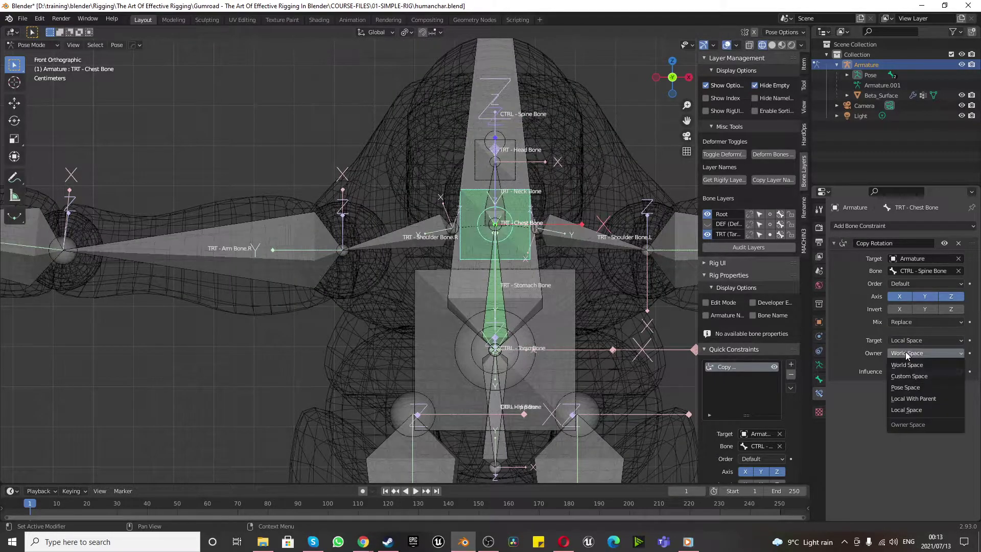
{"action": "left_click", "coordinate": [907, 411]}
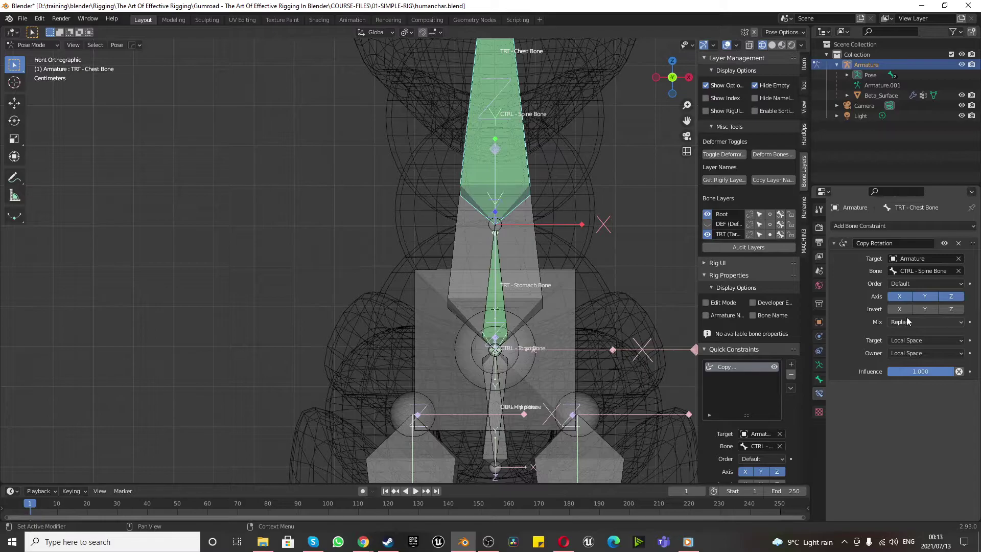
{"action": "left_click", "coordinate": [907, 322]}
{"action": "left_click", "coordinate": [906, 379]}
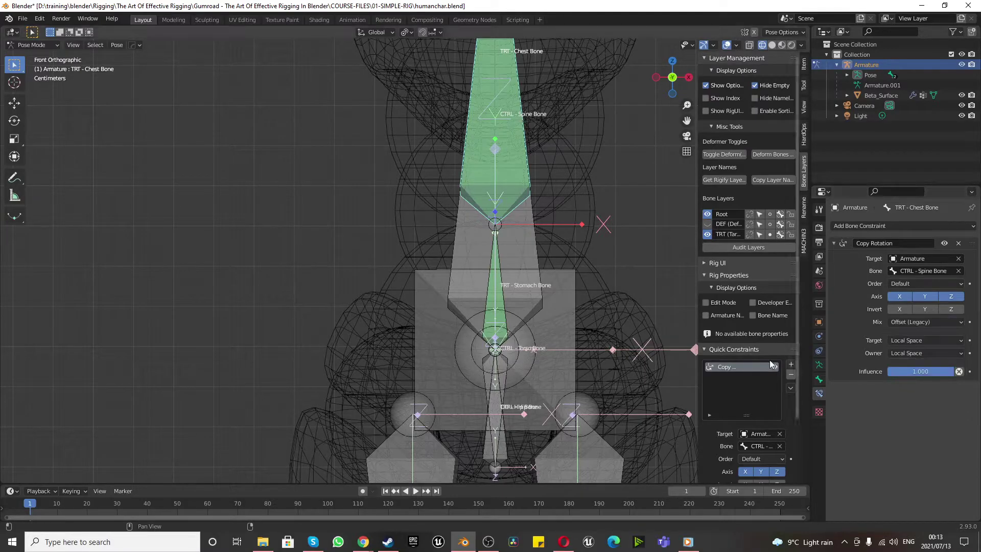
{"action": "scroll", "coordinate": [556, 327], "scroll_direction": "down", "scroll_amount": 4}
{"action": "scroll", "coordinate": [495, 233], "scroll_direction": "up", "scroll_amount": 2}
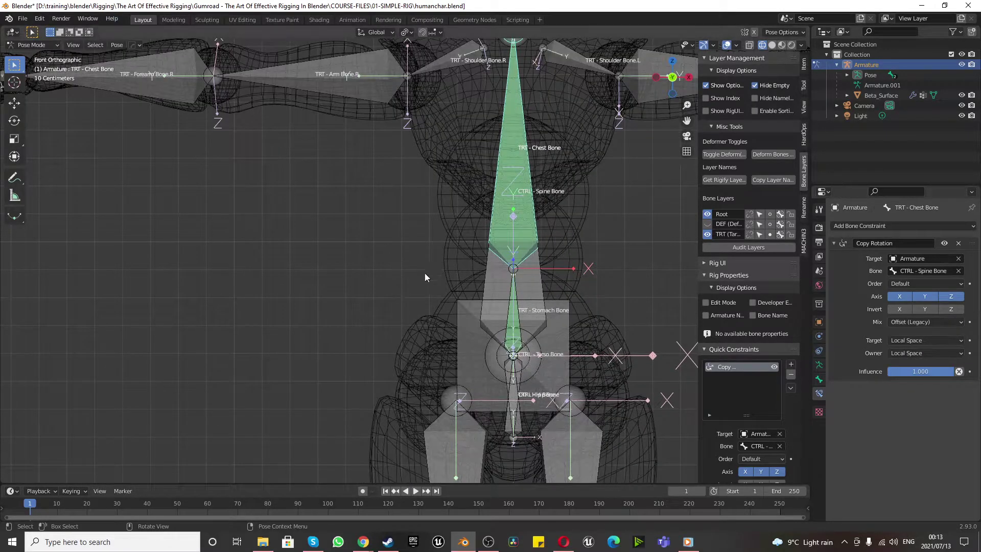
{"action": "left_click", "coordinate": [496, 285]}
Test-twist CTRL - Spine Bone, cancel back to rest, then select CTRL - Hip Bone.
{"action": "scroll", "coordinate": [521, 301], "scroll_direction": "down", "scroll_amount": 4}
{"action": "scroll", "coordinate": [577, 312], "scroll_direction": "up", "scroll_amount": 2}
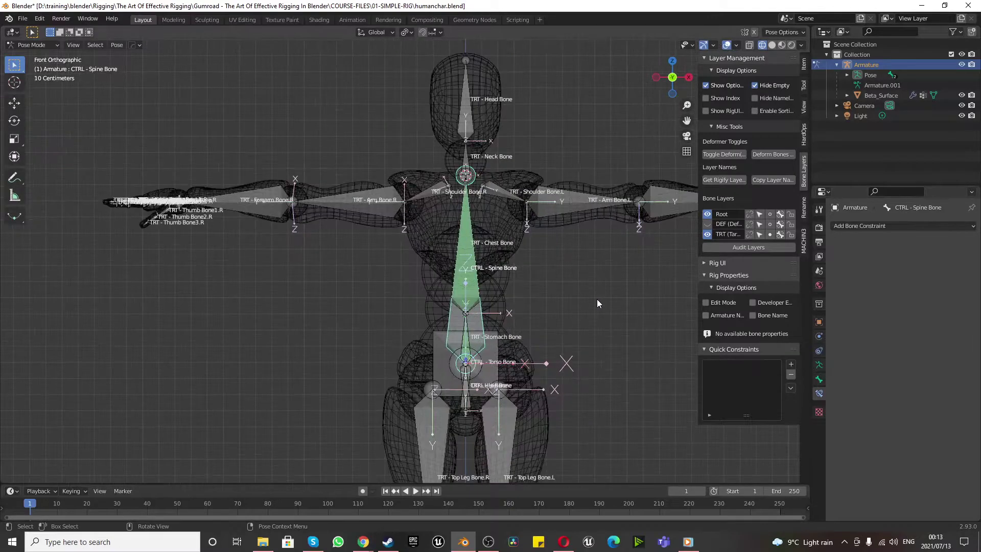
{"action": "key", "text": "r"}
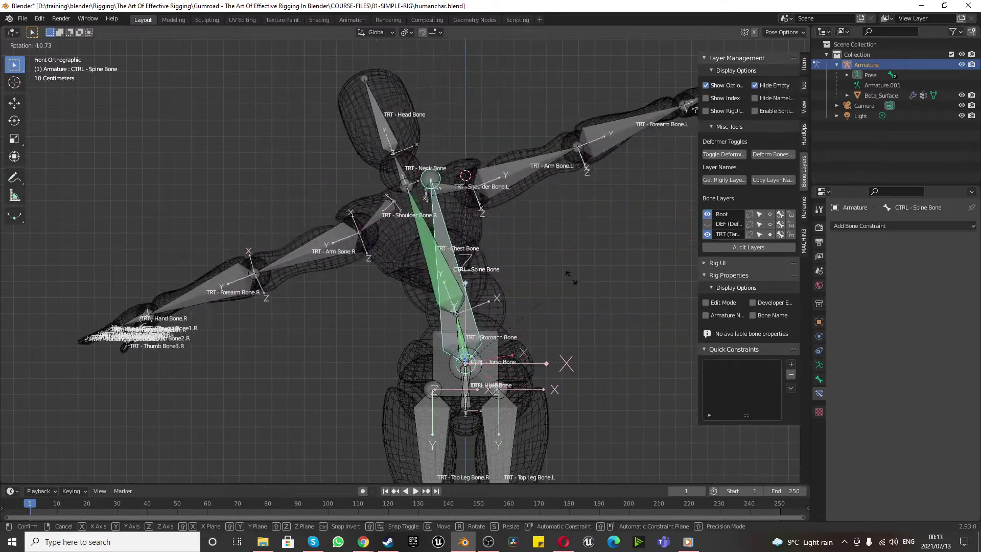
{"action": "right_click", "coordinate": [501, 295]}
{"action": "scroll", "coordinate": [501, 295], "scroll_direction": "up", "scroll_amount": 4}
{"action": "left_click", "coordinate": [495, 318]}
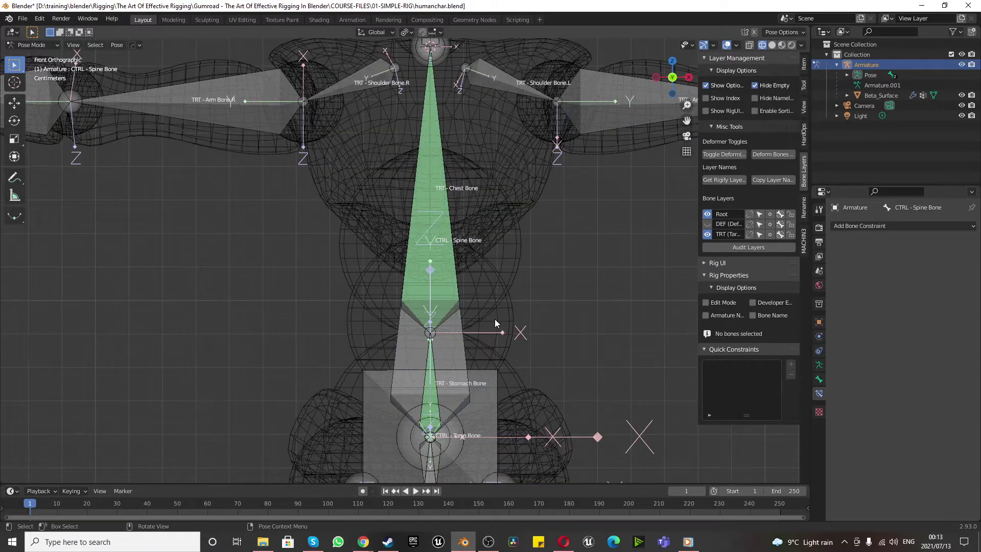
{"action": "scroll", "coordinate": [513, 314], "scroll_direction": "down", "scroll_amount": 5}
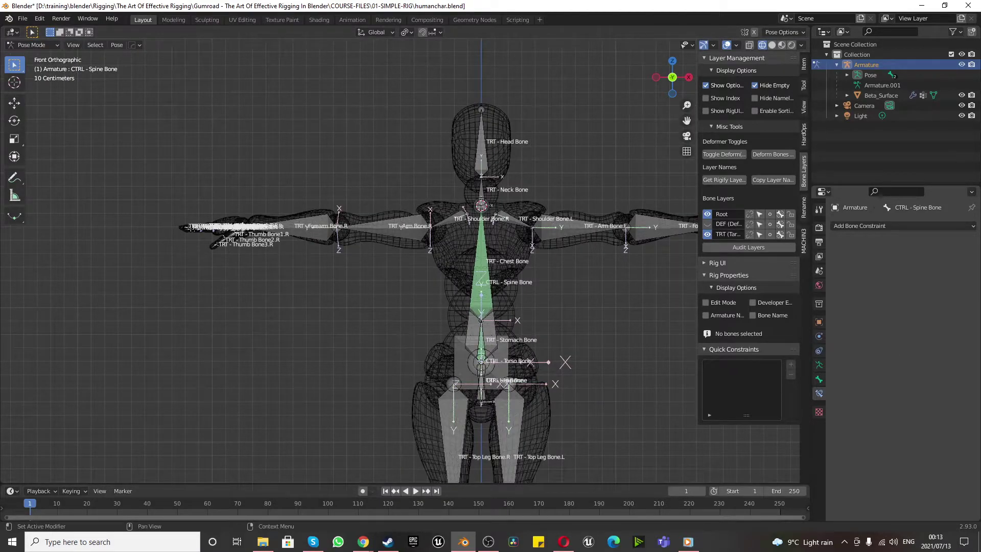
{"action": "left_click", "coordinate": [481, 388]}
{"action": "scroll", "coordinate": [449, 344], "scroll_direction": "up", "scroll_amount": 5}
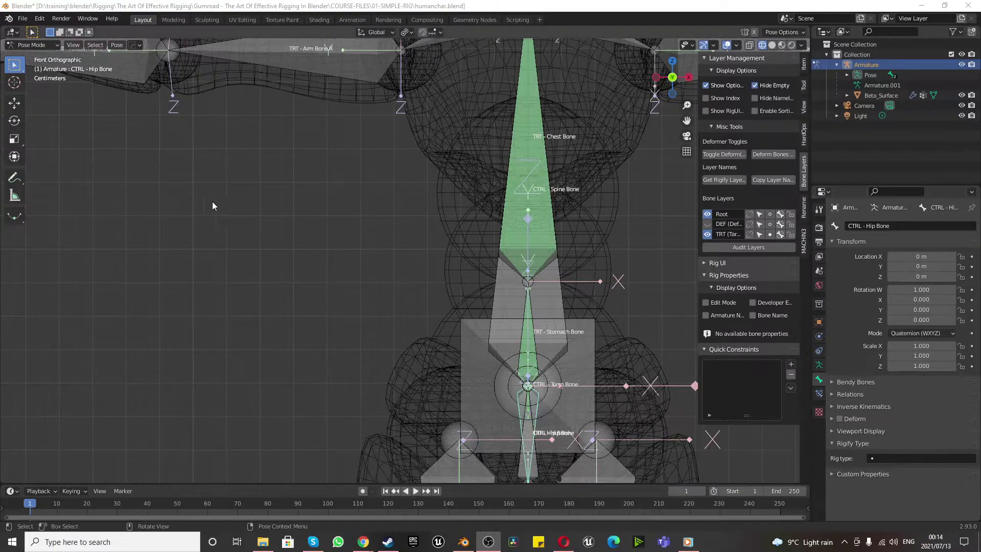
In Object Mode with solid shading, select Beta_Surface and enter Edit Mode with vertex groups shown.
{"action": "left_click", "coordinate": [32, 45]}
{"action": "left_click", "coordinate": [32, 55]}
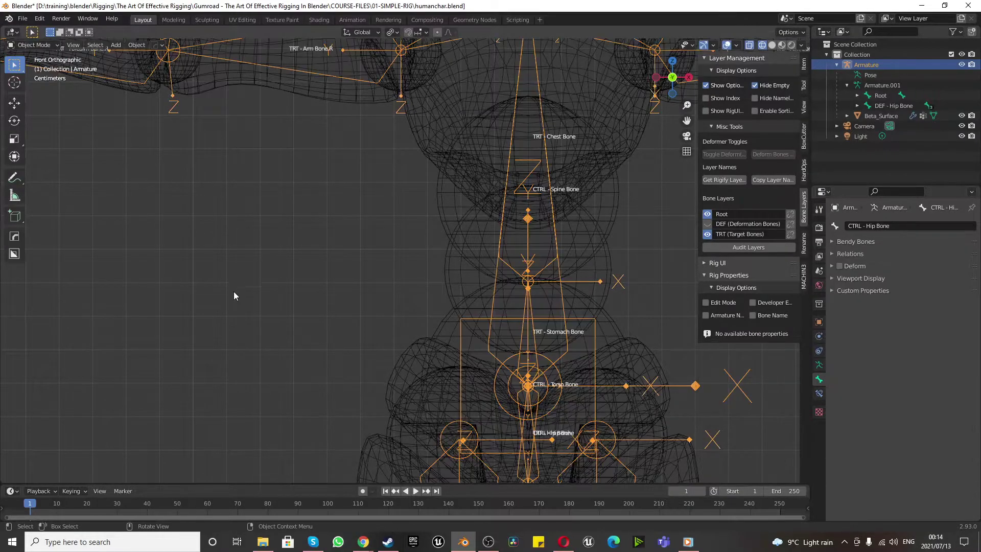
{"action": "left_click", "coordinate": [782, 45]}
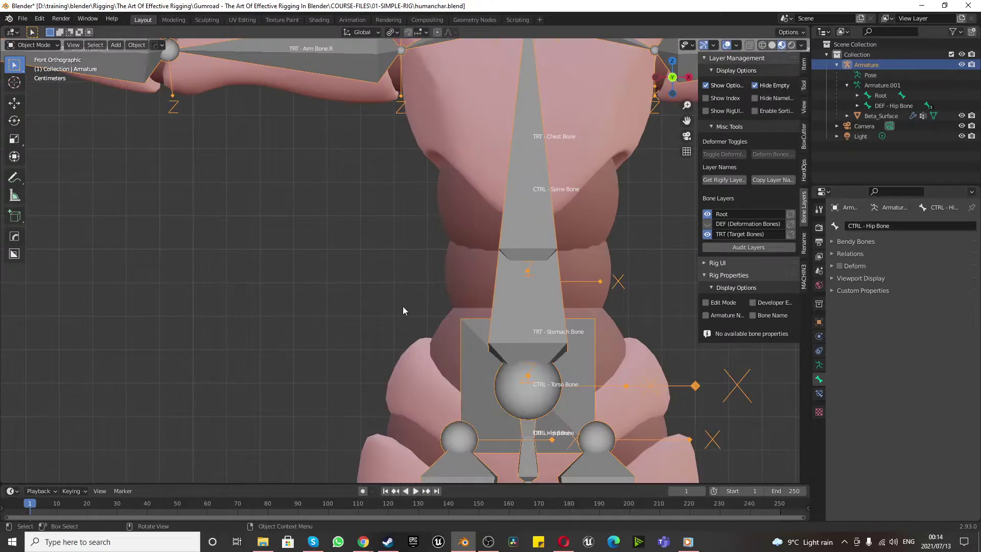
{"action": "scroll", "coordinate": [404, 307], "scroll_direction": "down", "scroll_amount": 5}
{"action": "scroll", "coordinate": [429, 297], "scroll_direction": "up", "scroll_amount": 3}
{"action": "left_click", "coordinate": [422, 203]}
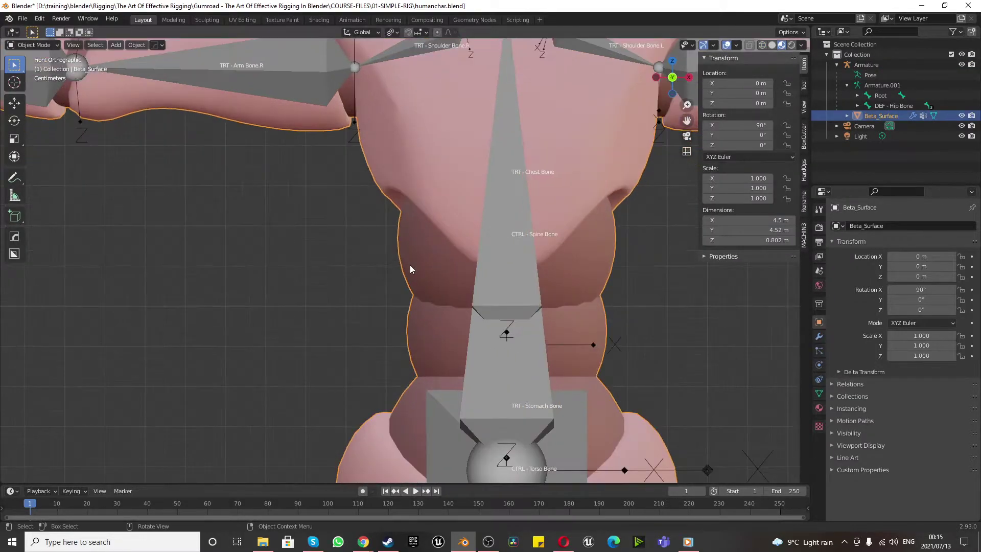
{"action": "scroll", "coordinate": [410, 267], "scroll_direction": "down", "scroll_amount": 4}
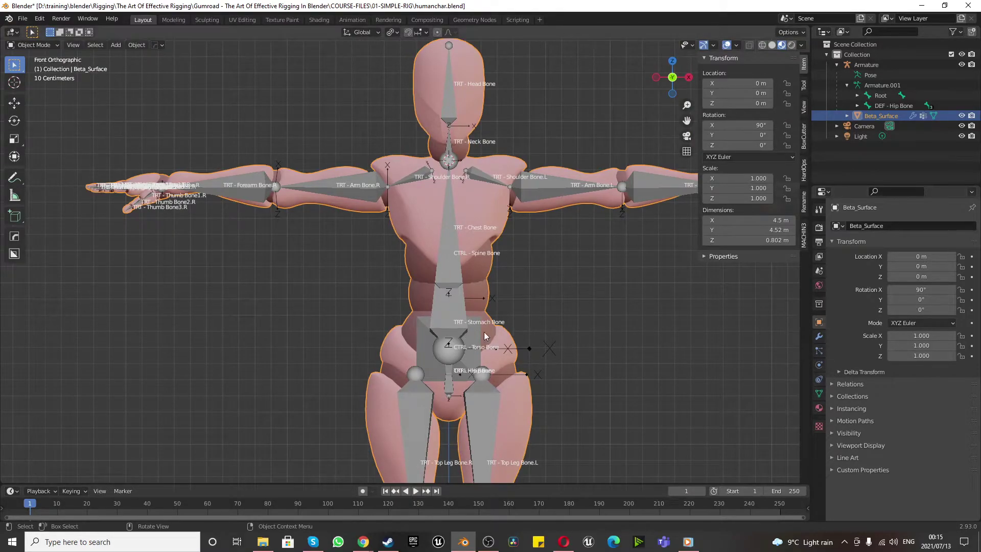
{"action": "scroll", "coordinate": [435, 338], "scroll_direction": "up", "scroll_amount": 3}
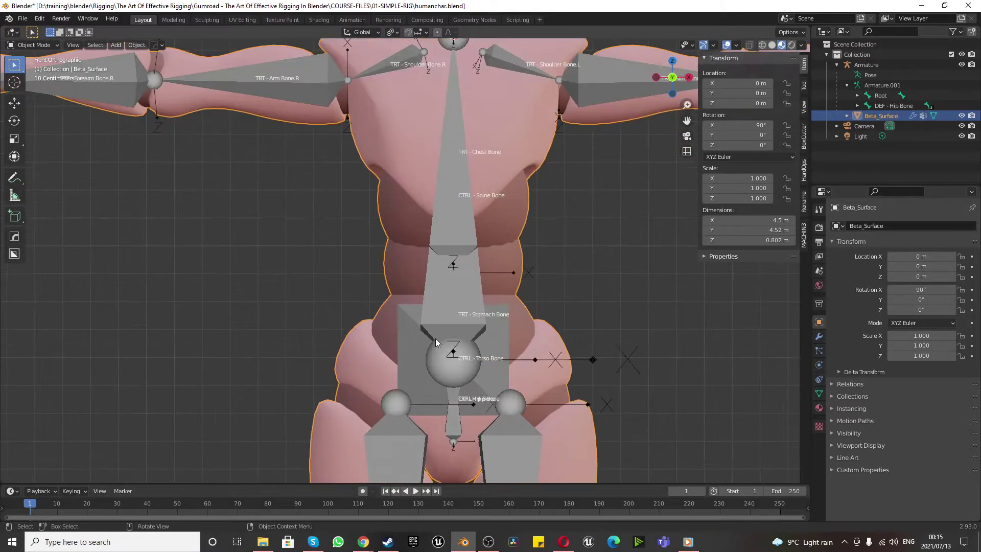
{"action": "left_click", "coordinate": [819, 394]}
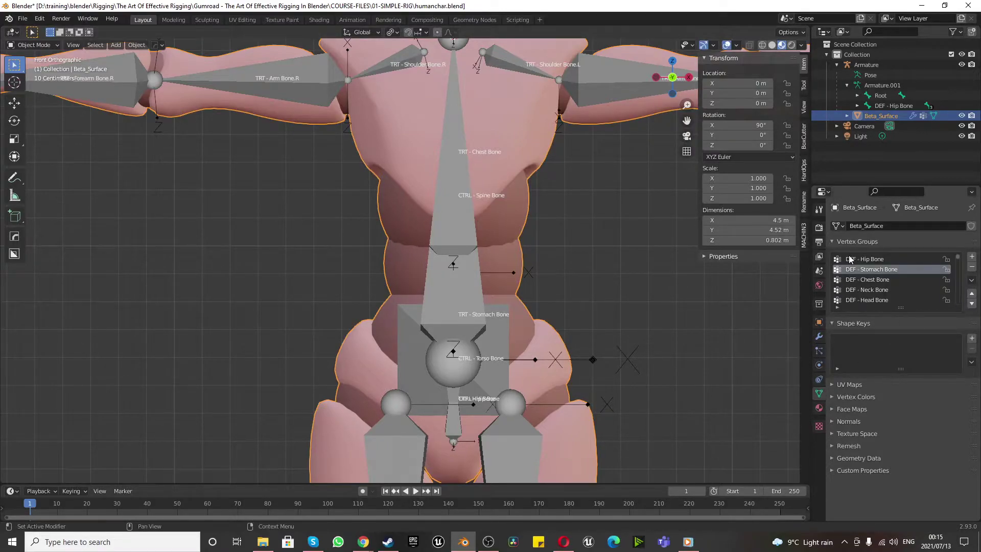
{"action": "key", "text": "Tab"}
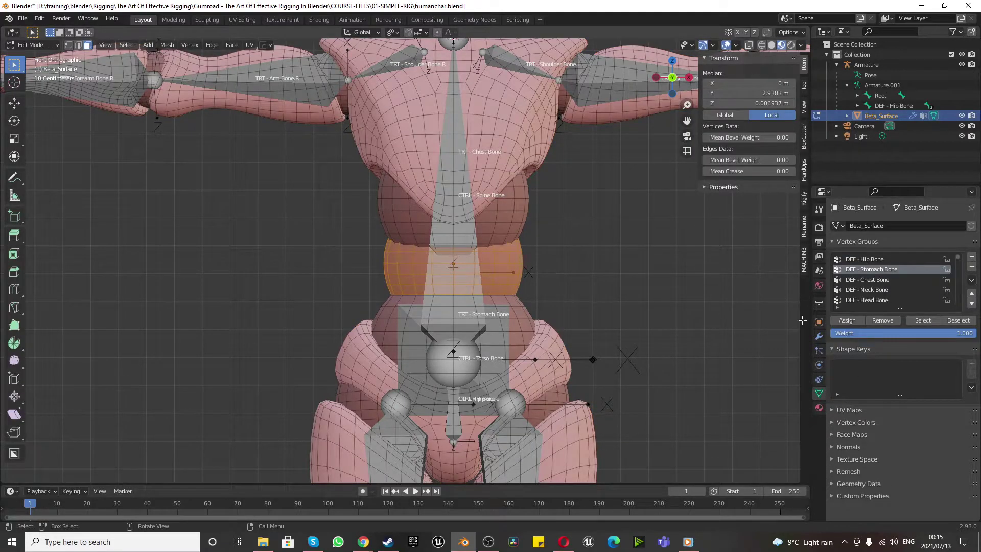
Select and frame the DEF - Hip Bone group's vertices.
{"action": "left_click", "coordinate": [593, 252]}
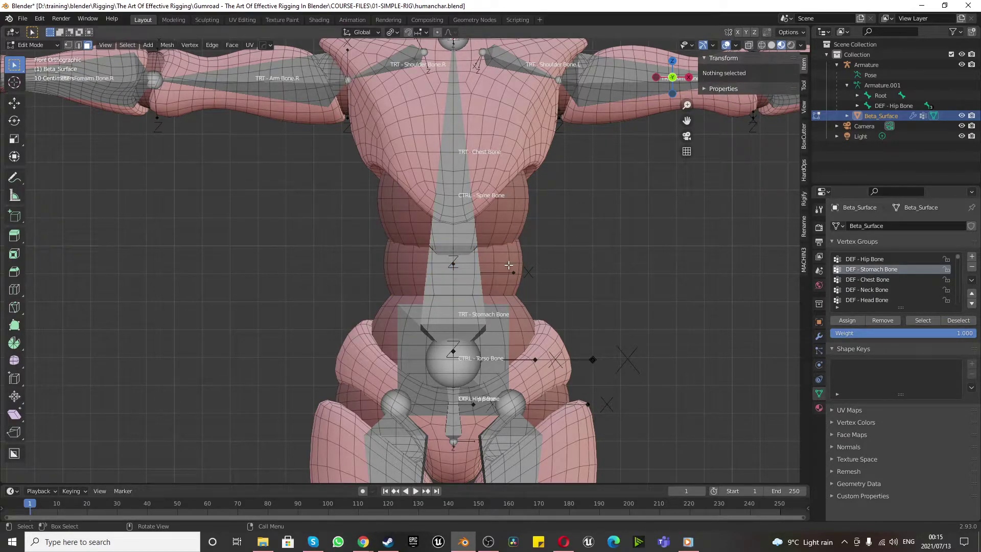
{"action": "left_click", "coordinate": [880, 259]}
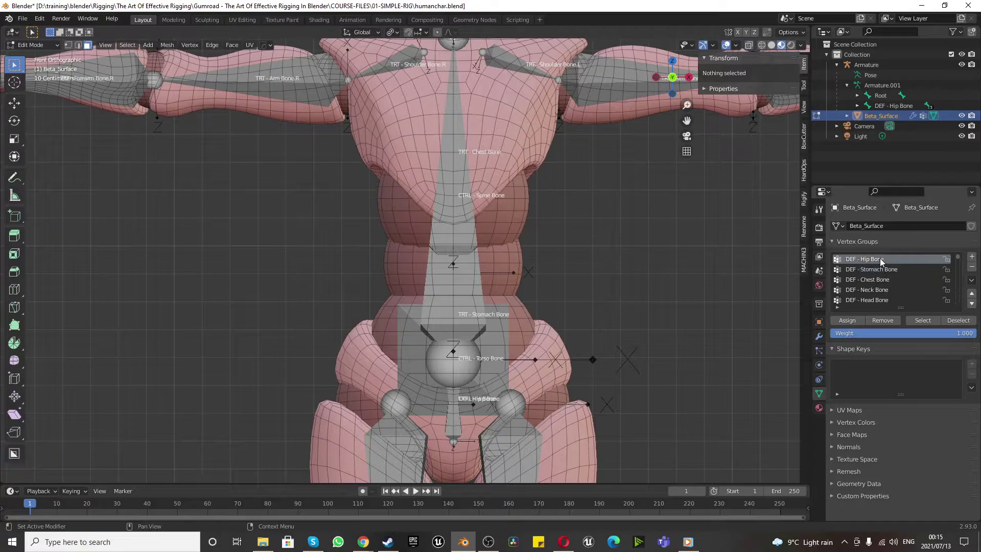
{"action": "left_click", "coordinate": [914, 321]}
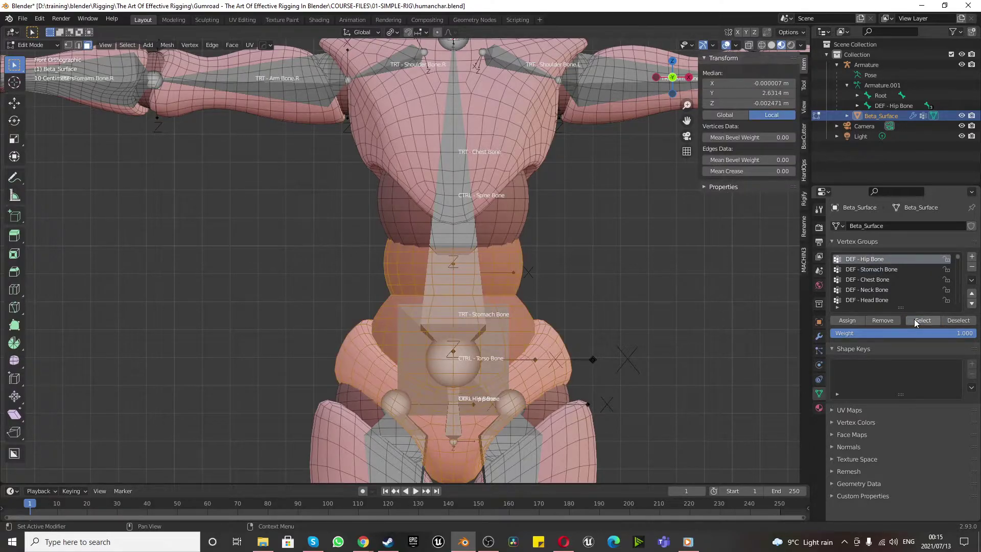
{"action": "key", "text": "Home"}
{"action": "key", "text": "KP_Decimal"}
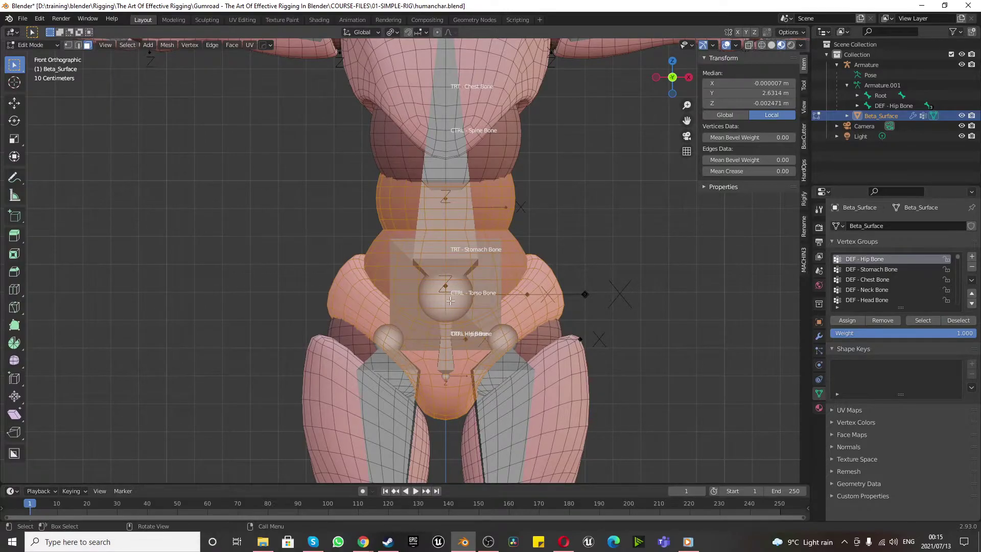
Select the linked stomach piece and assign it to the DEF - Stomach Bone group.
{"action": "left_click", "coordinate": [957, 320]}
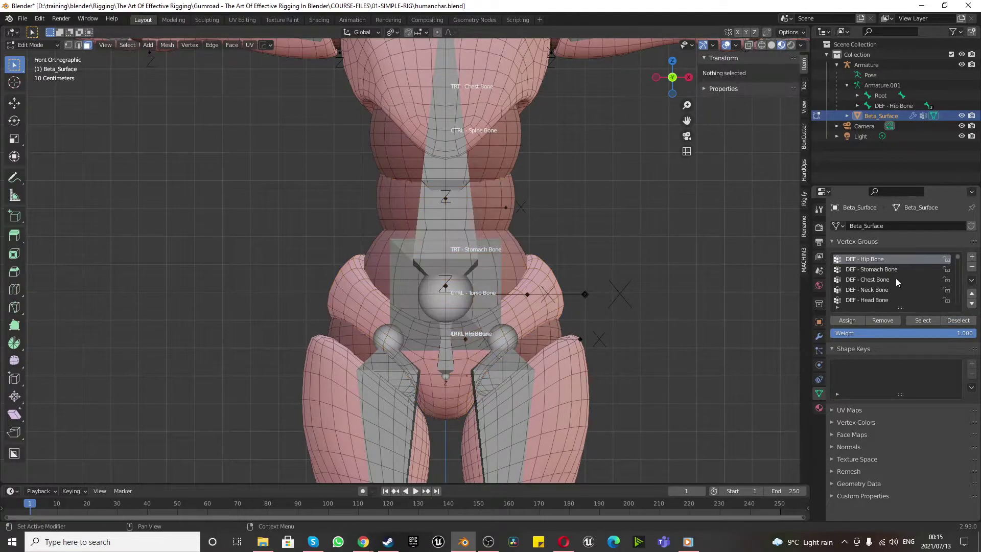
{"action": "left_click", "coordinate": [888, 270]}
{"action": "left_click", "coordinate": [923, 321]}
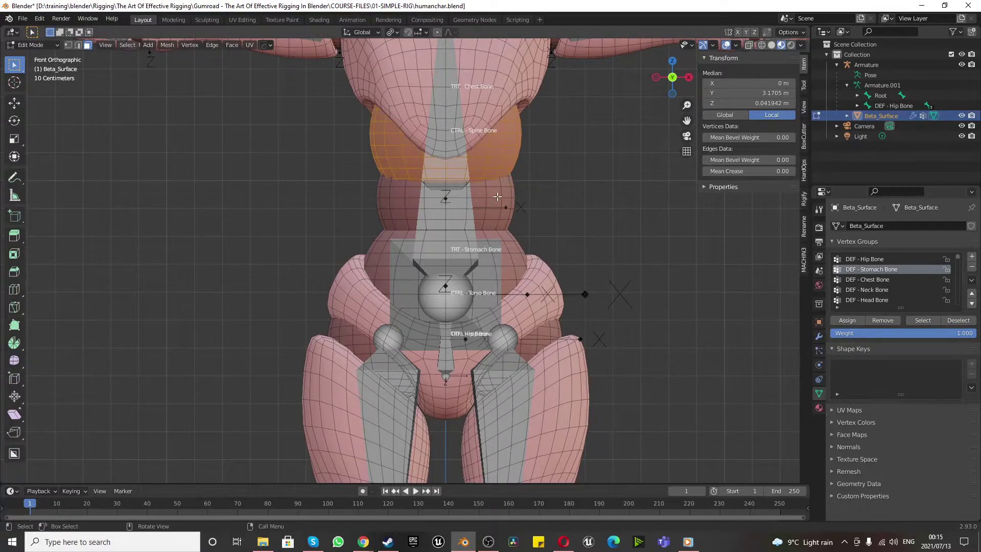
{"action": "key", "text": "l"}
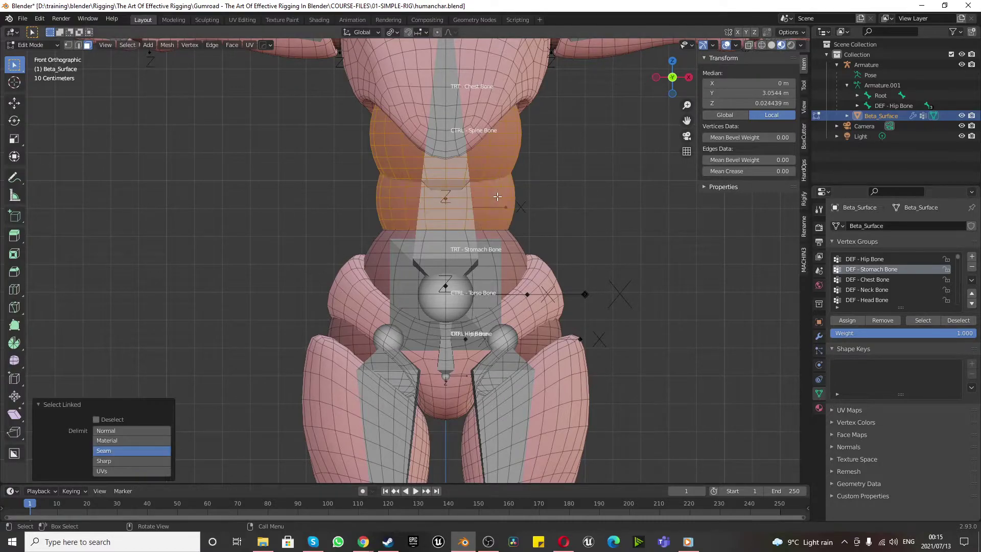
{"action": "left_click", "coordinate": [846, 320]}
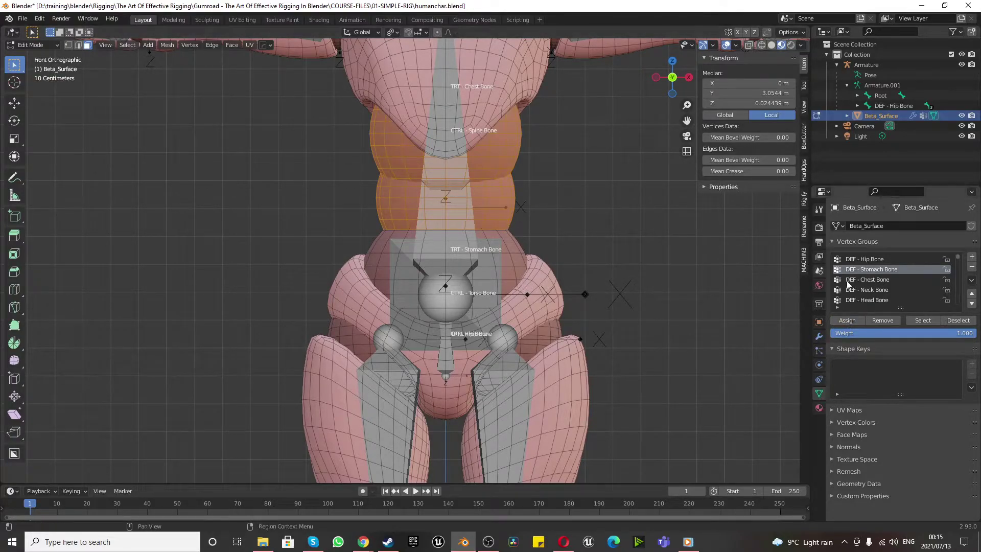
{"action": "scroll", "coordinate": [496, 211], "scroll_direction": "down", "scroll_amount": 6}
{"action": "scroll", "coordinate": [503, 248], "scroll_direction": "up", "scroll_amount": 3}
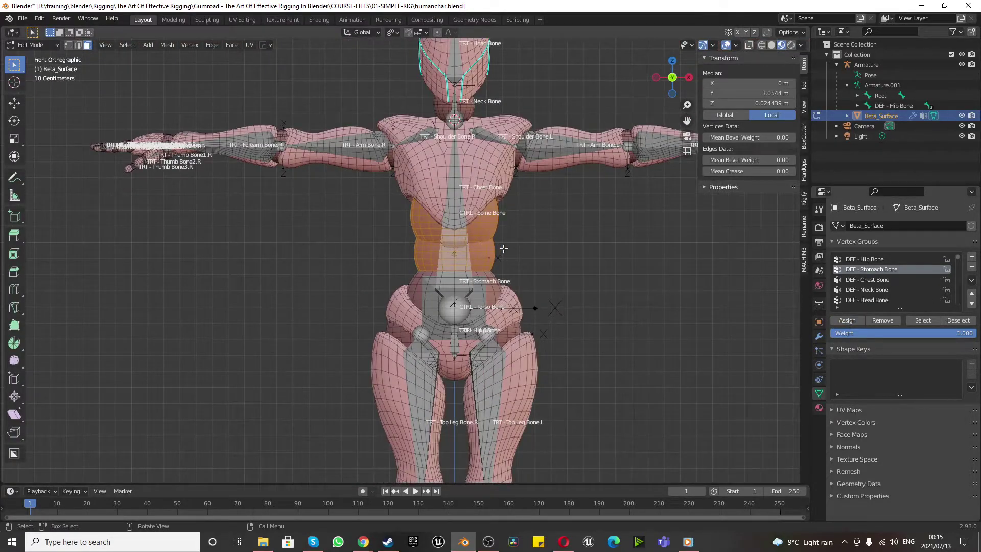
Recheck the stomach group's vertices, then select the DEF - Chest Bone group's vertices.
{"action": "left_click", "coordinate": [939, 320]}
{"action": "left_click", "coordinate": [927, 321]}
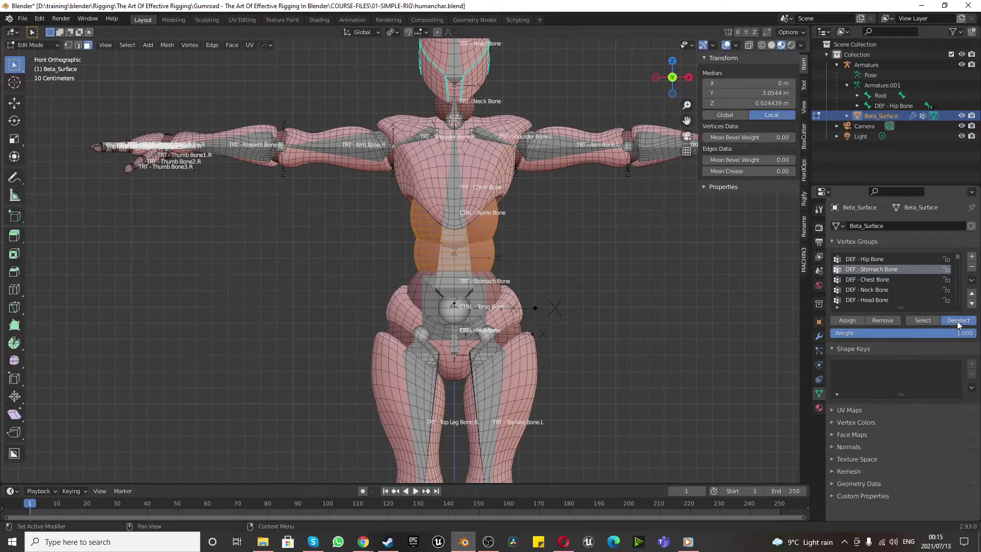
{"action": "left_click", "coordinate": [943, 321]}
{"action": "left_click", "coordinate": [895, 280]}
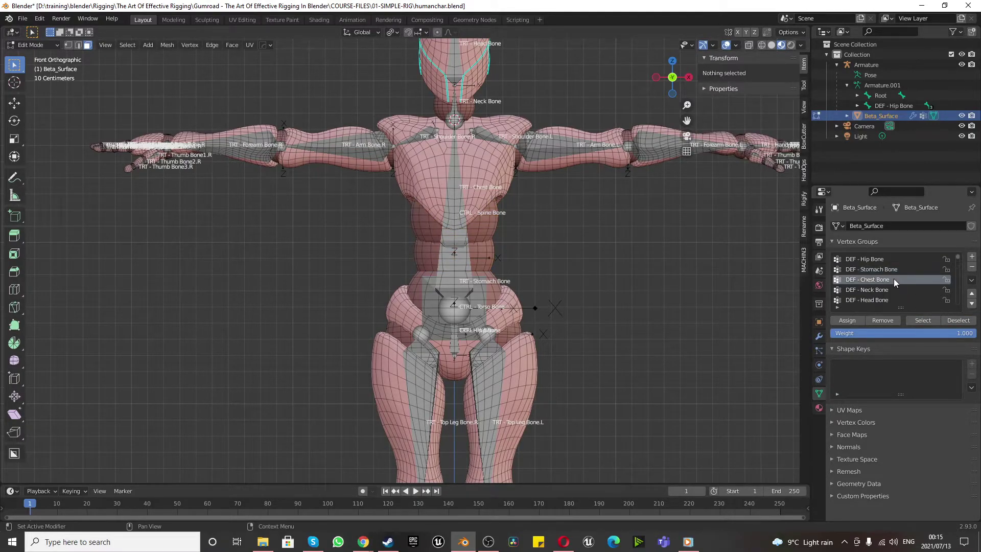
{"action": "left_click", "coordinate": [916, 320]}
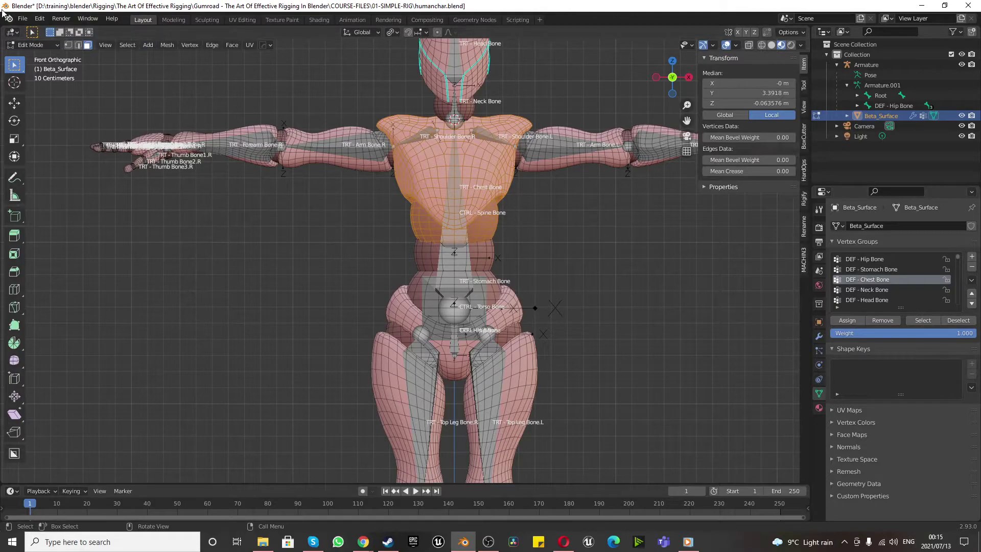
{"action": "left_click", "coordinate": [31, 45]}
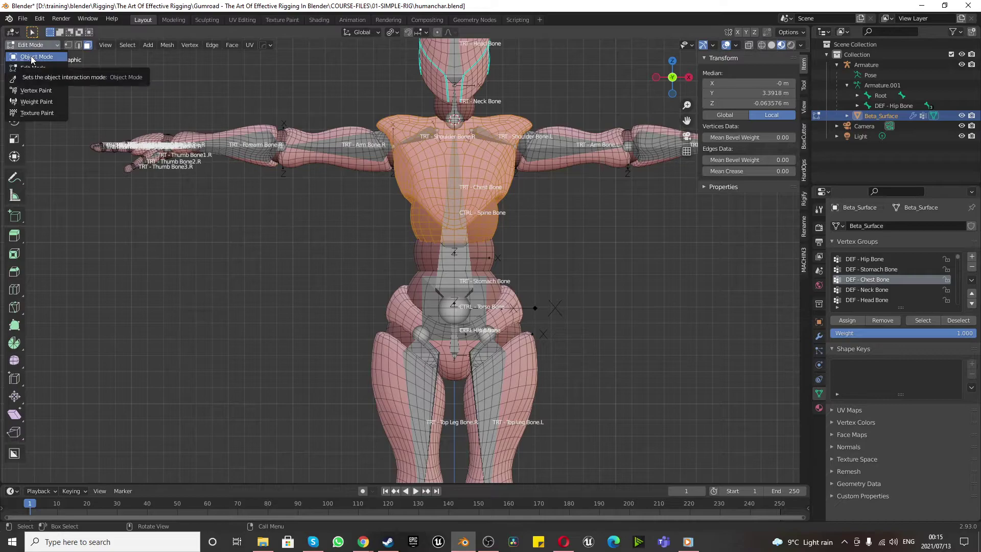
Put the armature in Pose Mode and test-rotate CTRL - Spine Bone, cancelling back to rest.
{"action": "left_click", "coordinate": [32, 58]}
{"action": "left_click", "coordinate": [458, 266]}
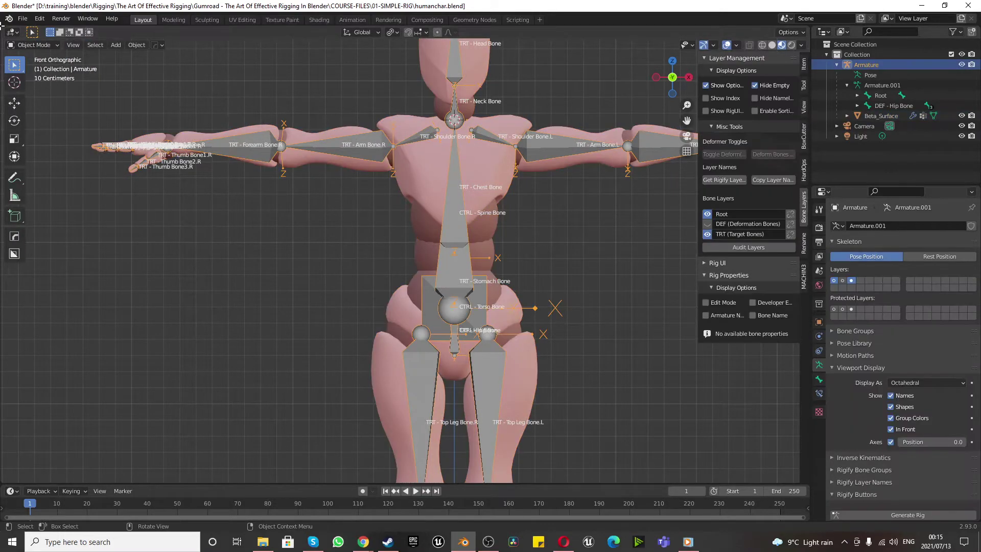
{"action": "left_click", "coordinate": [34, 45]}
{"action": "left_click", "coordinate": [37, 80]}
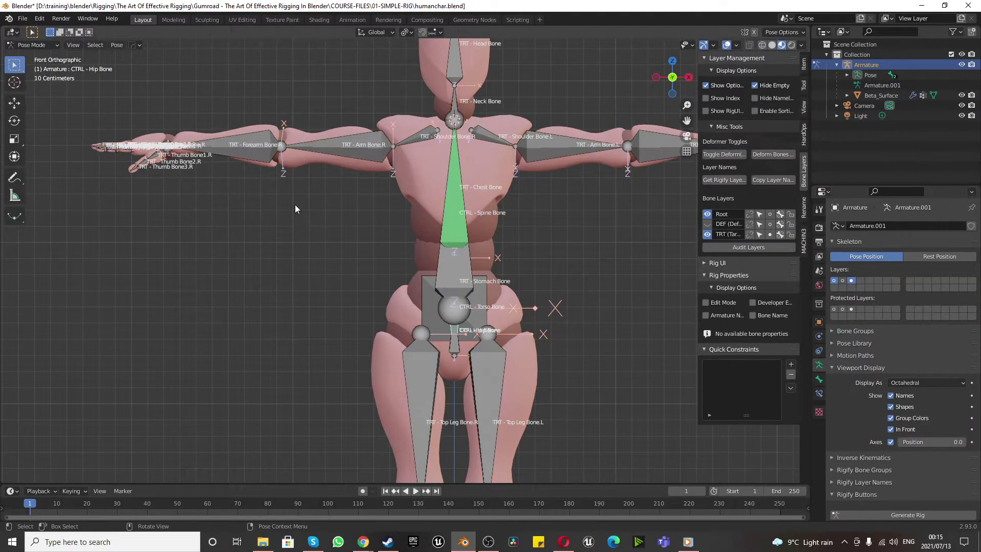
{"action": "left_click", "coordinate": [449, 274]}
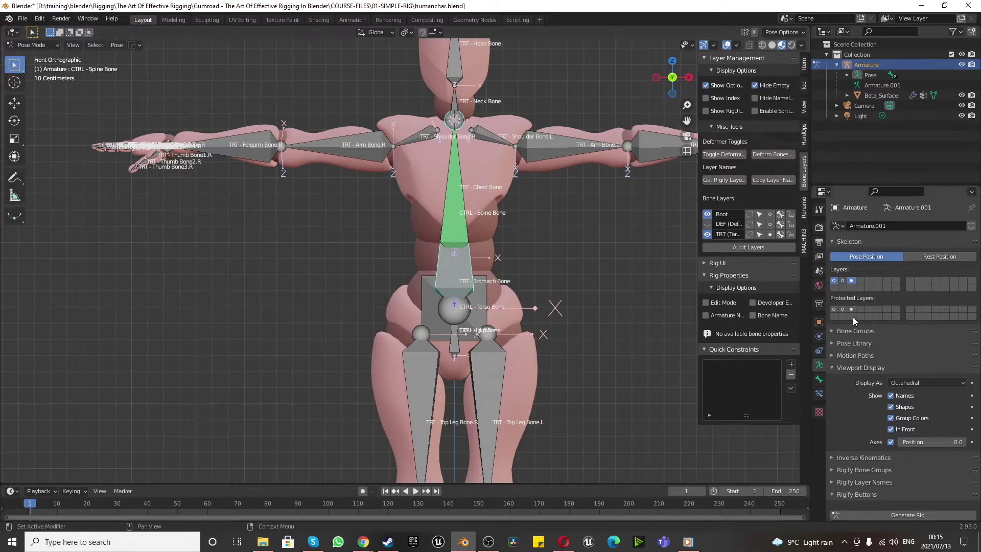
{"action": "left_click", "coordinate": [819, 379]}
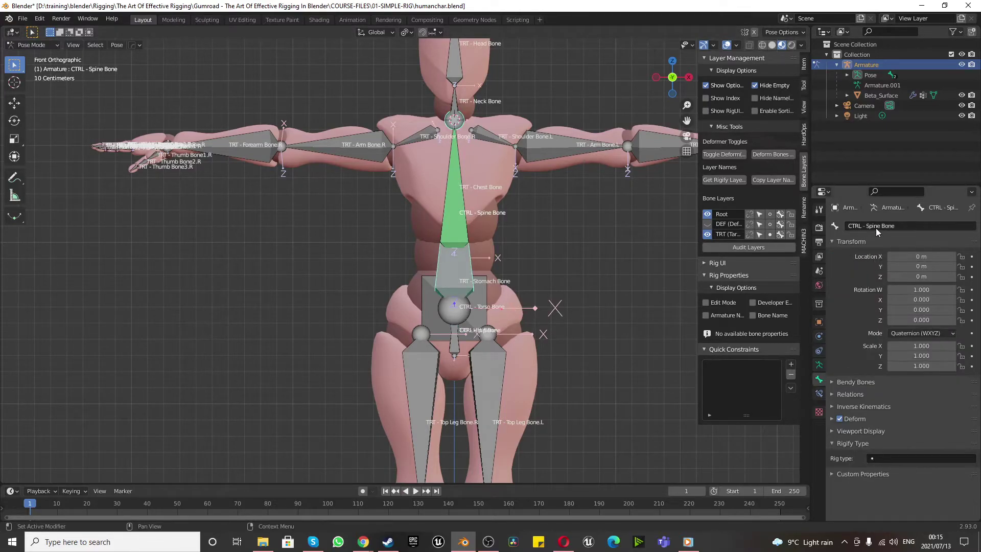
{"action": "key", "text": "r"}
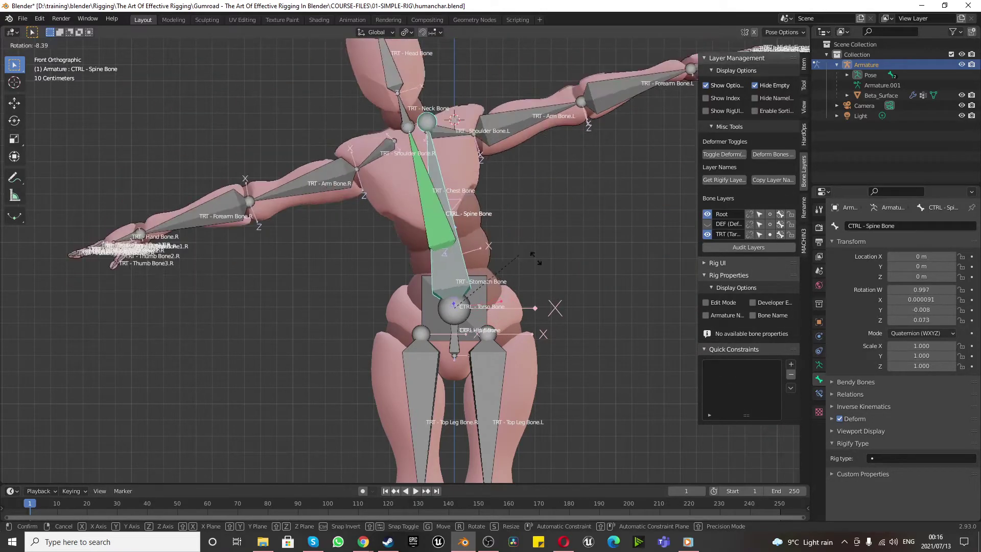
{"action": "key", "text": "Escape"}
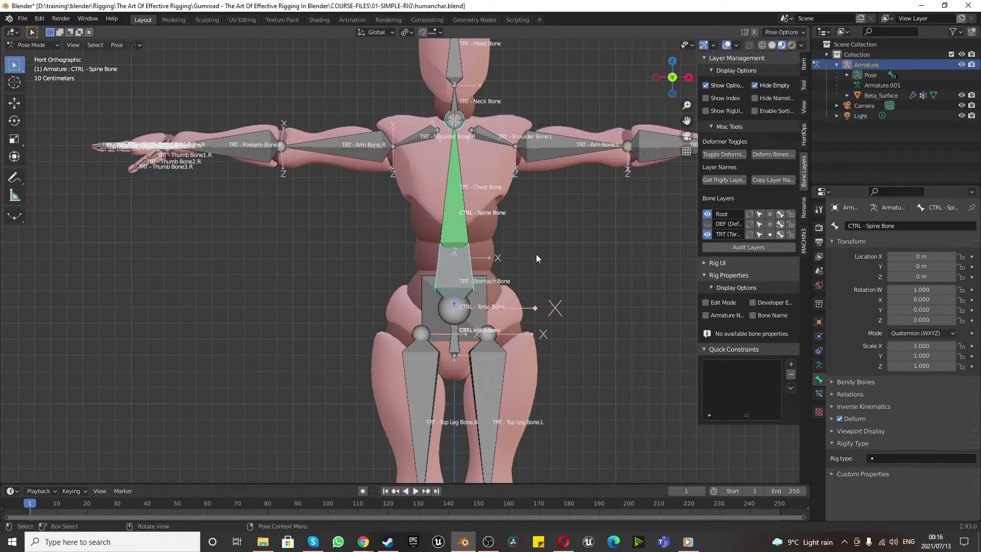
In Right view, bend CTRL - Spine Bone forward about 42° and again, then undo back to rest.
{"action": "key", "text": "KP_3"}
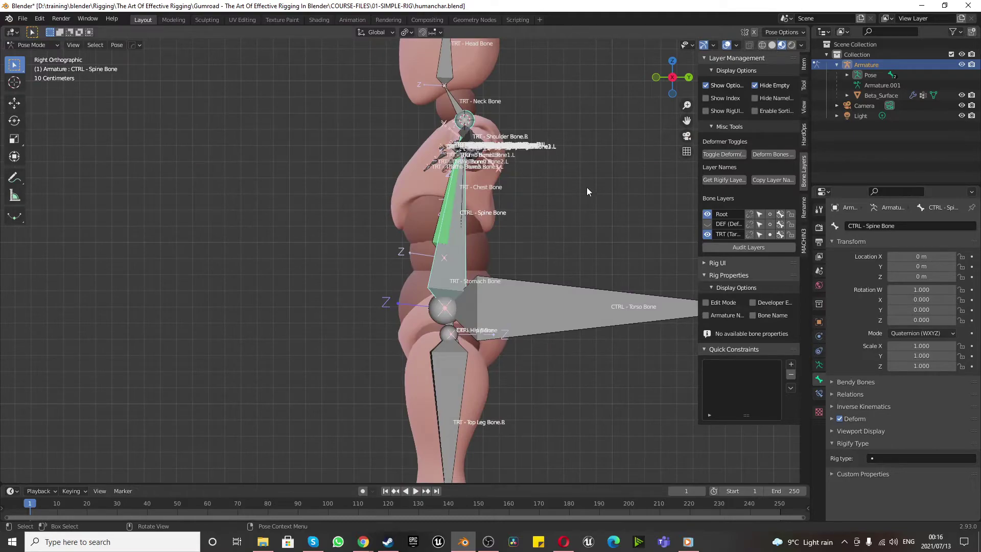
{"action": "key", "text": "r"}
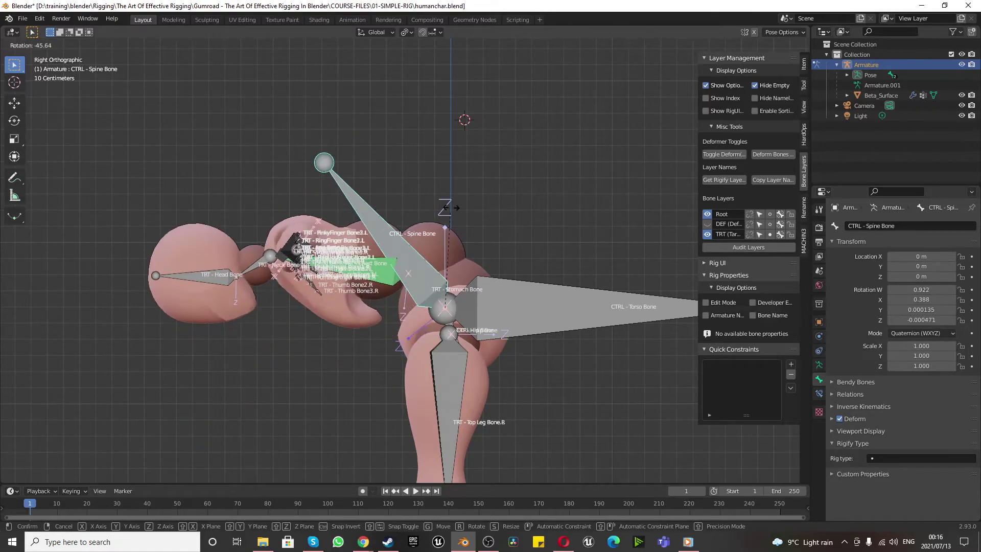
{"action": "left_click", "coordinate": [343, 245]}
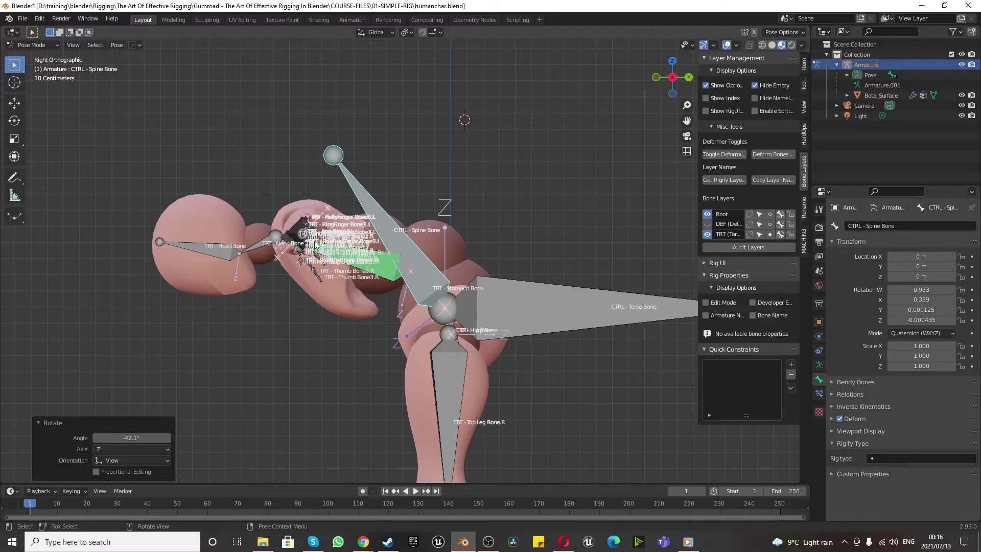
{"action": "key", "text": "r"}
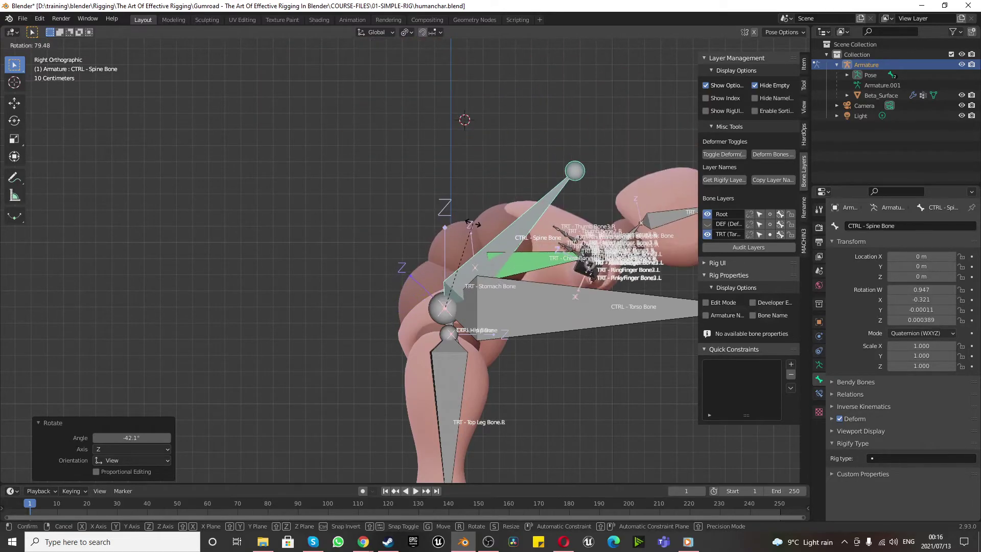
{"action": "left_click", "coordinate": [440, 200]}
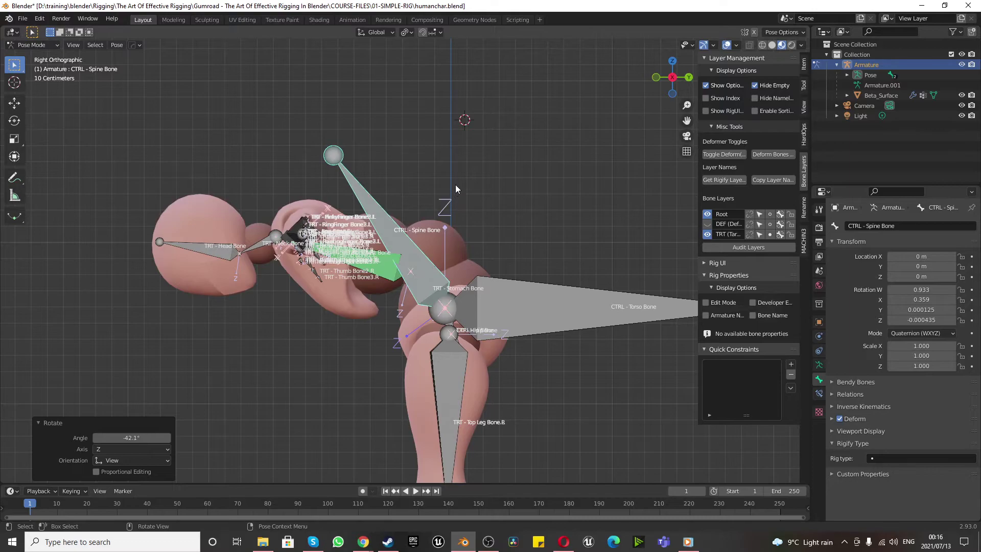
{"action": "key", "text": "ctrl+z"}
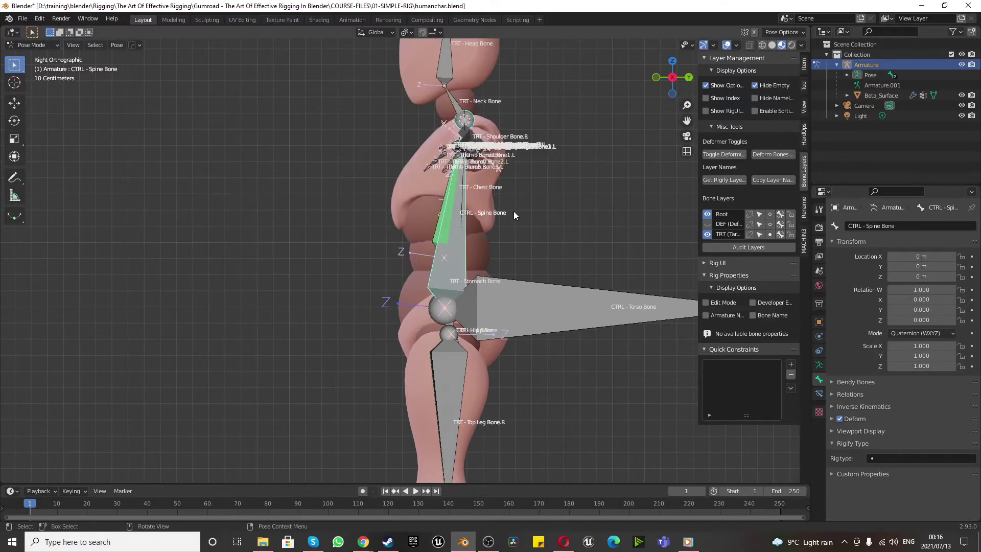
{"action": "scroll", "coordinate": [514, 210], "scroll_direction": "down", "scroll_amount": 3}
{"action": "key", "text": "KP_1"}
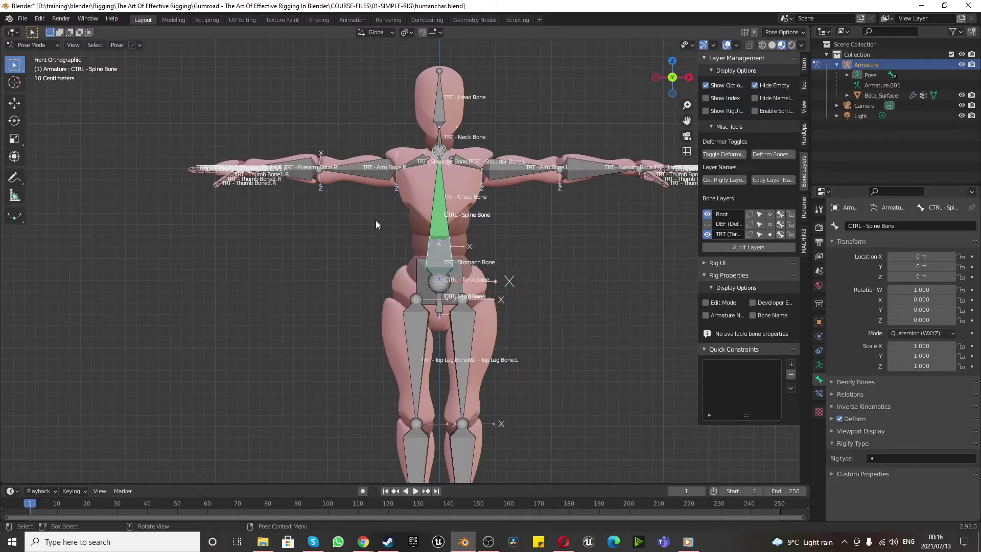
{"action": "scroll", "coordinate": [488, 202], "scroll_direction": "down", "scroll_amount": 2}
{"action": "scroll", "coordinate": [541, 226], "scroll_direction": "up", "scroll_amount": 5}
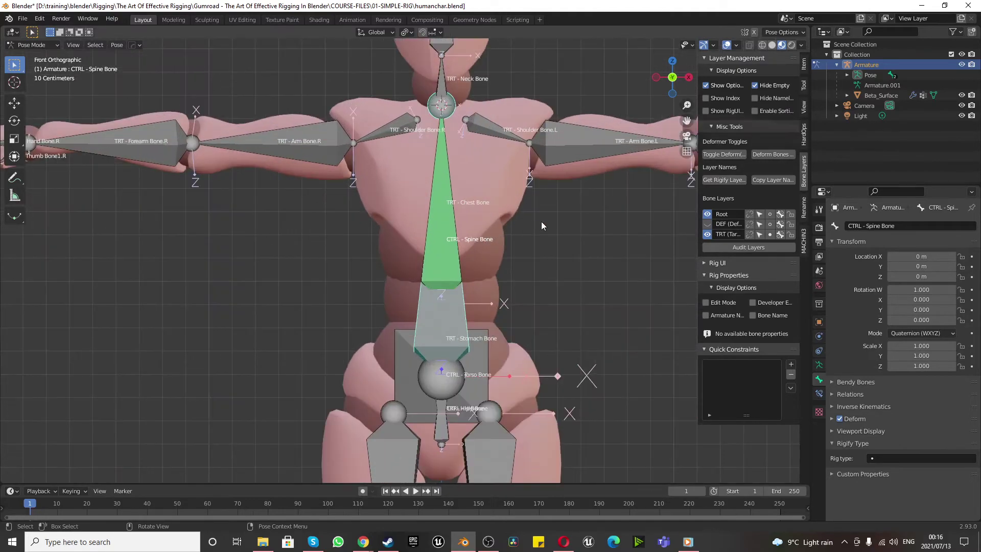
{"action": "scroll", "coordinate": [543, 240], "scroll_direction": "up", "scroll_amount": 2}
{"action": "scroll", "coordinate": [544, 259], "scroll_direction": "down", "scroll_amount": 4}
{"action": "scroll", "coordinate": [566, 253], "scroll_direction": "down", "scroll_amount": 3}
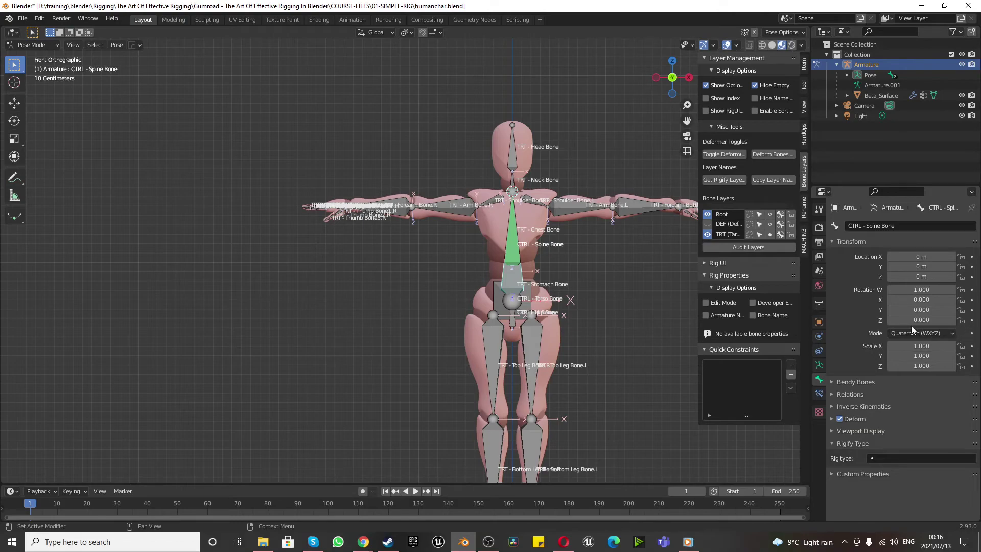
{"action": "scroll", "coordinate": [538, 247], "scroll_direction": "up", "scroll_amount": 4}
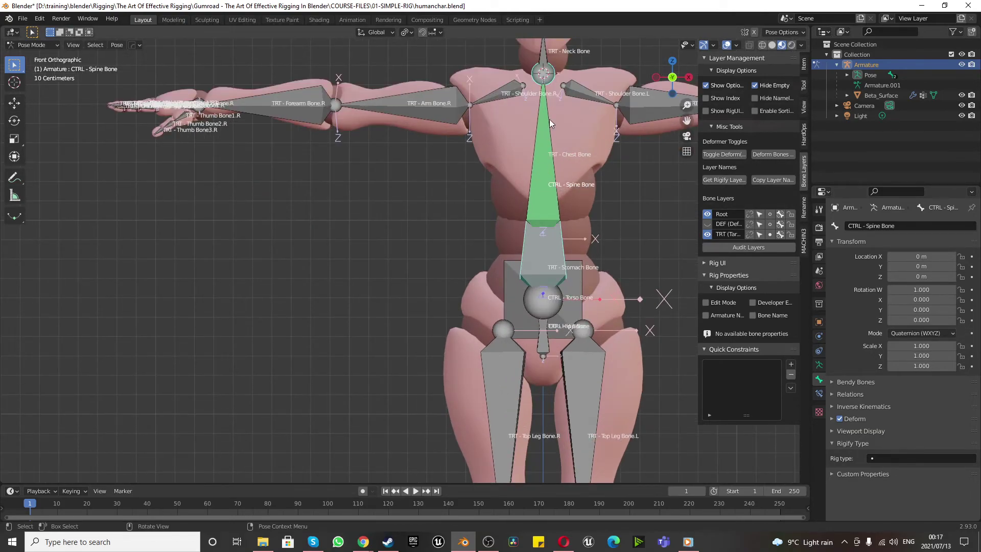
{"action": "scroll", "coordinate": [531, 233], "scroll_direction": "down", "scroll_amount": 4}
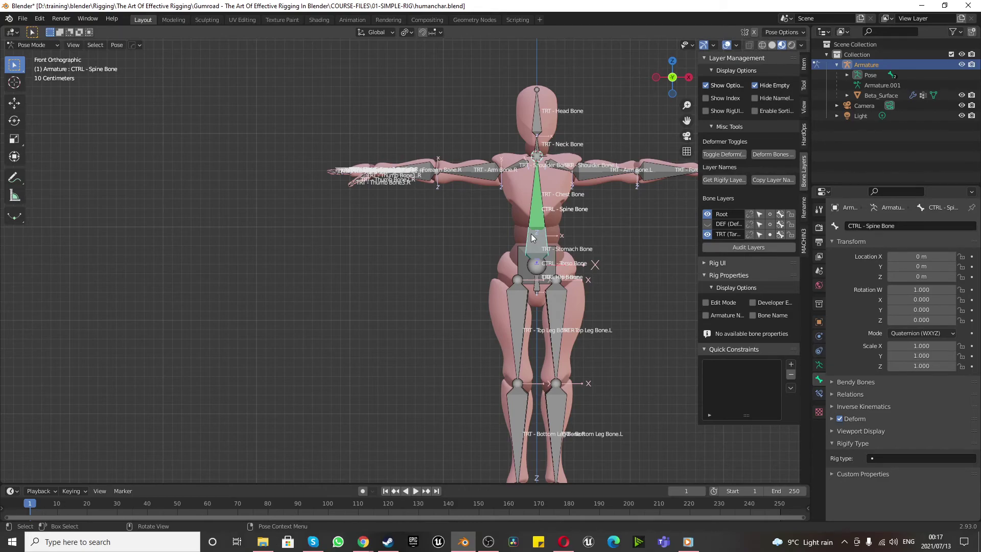
{"action": "scroll", "coordinate": [532, 234], "scroll_direction": "up", "scroll_amount": 4}
{"action": "scroll", "coordinate": [532, 234], "scroll_direction": "down", "scroll_amount": 7}
{"action": "scroll", "coordinate": [541, 231], "scroll_direction": "up", "scroll_amount": 5}
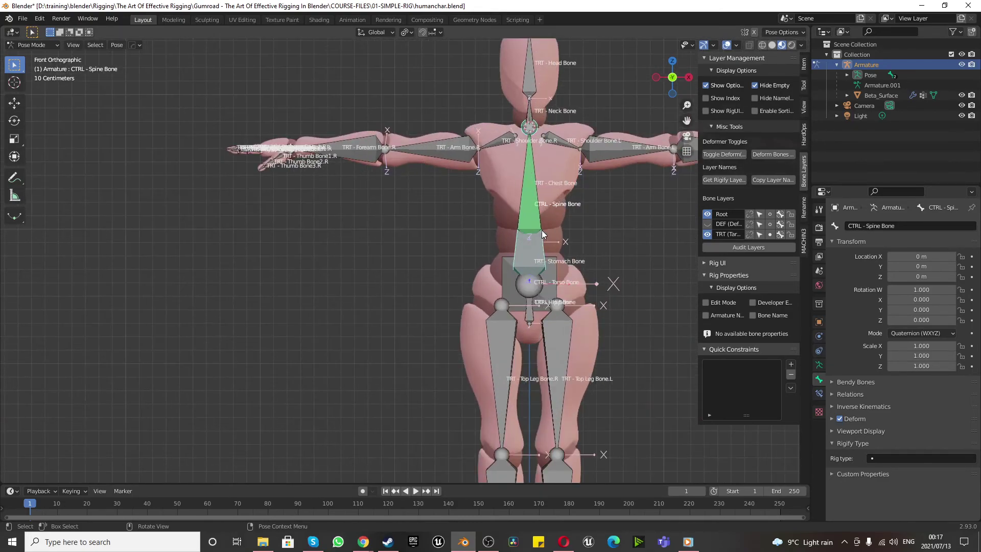